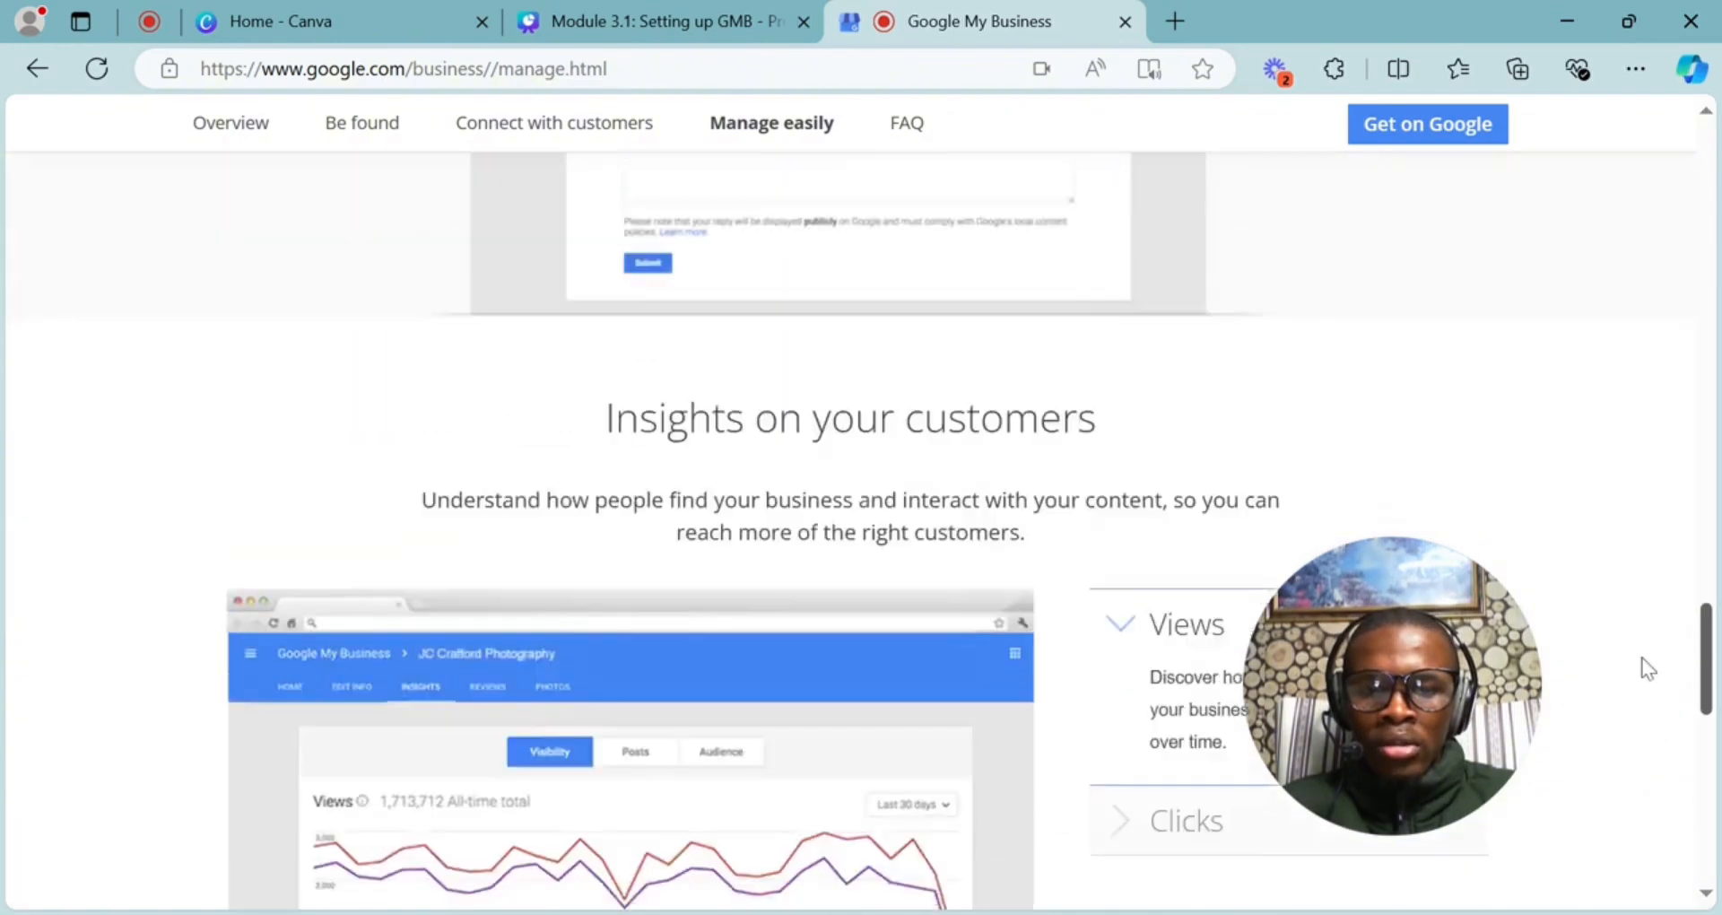
scroll(1635, 429, "up", 15)
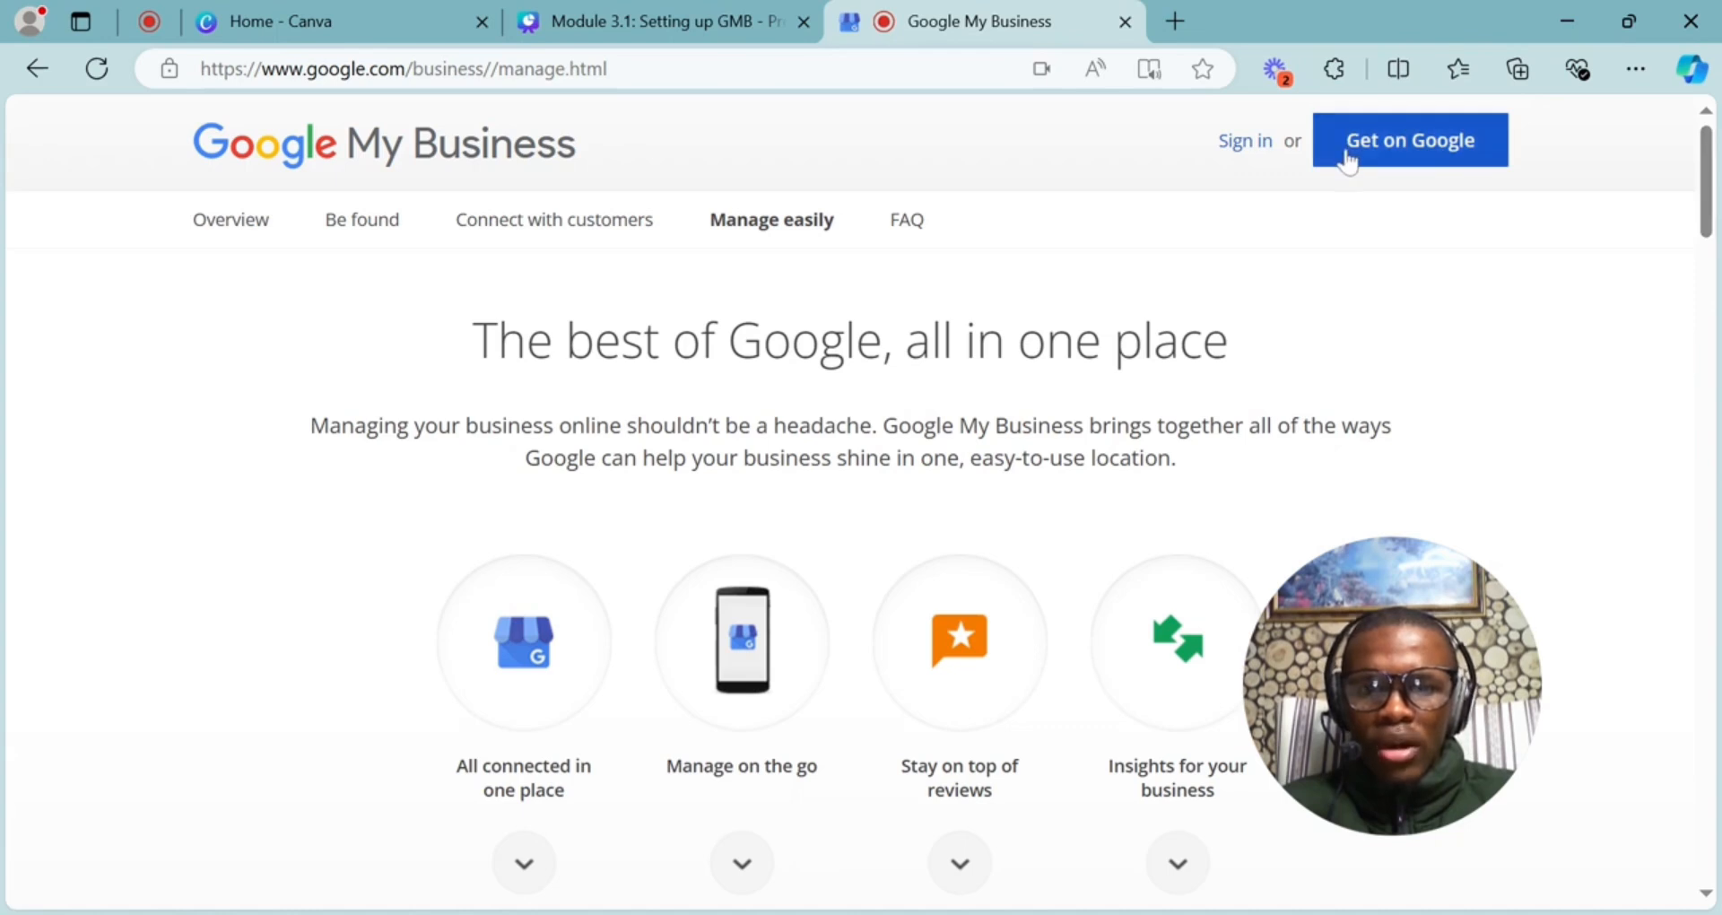
Step: Start a new Google Business Profile named "Pro-Build Solutions" with the business category Construction company
left_click(1350, 160)
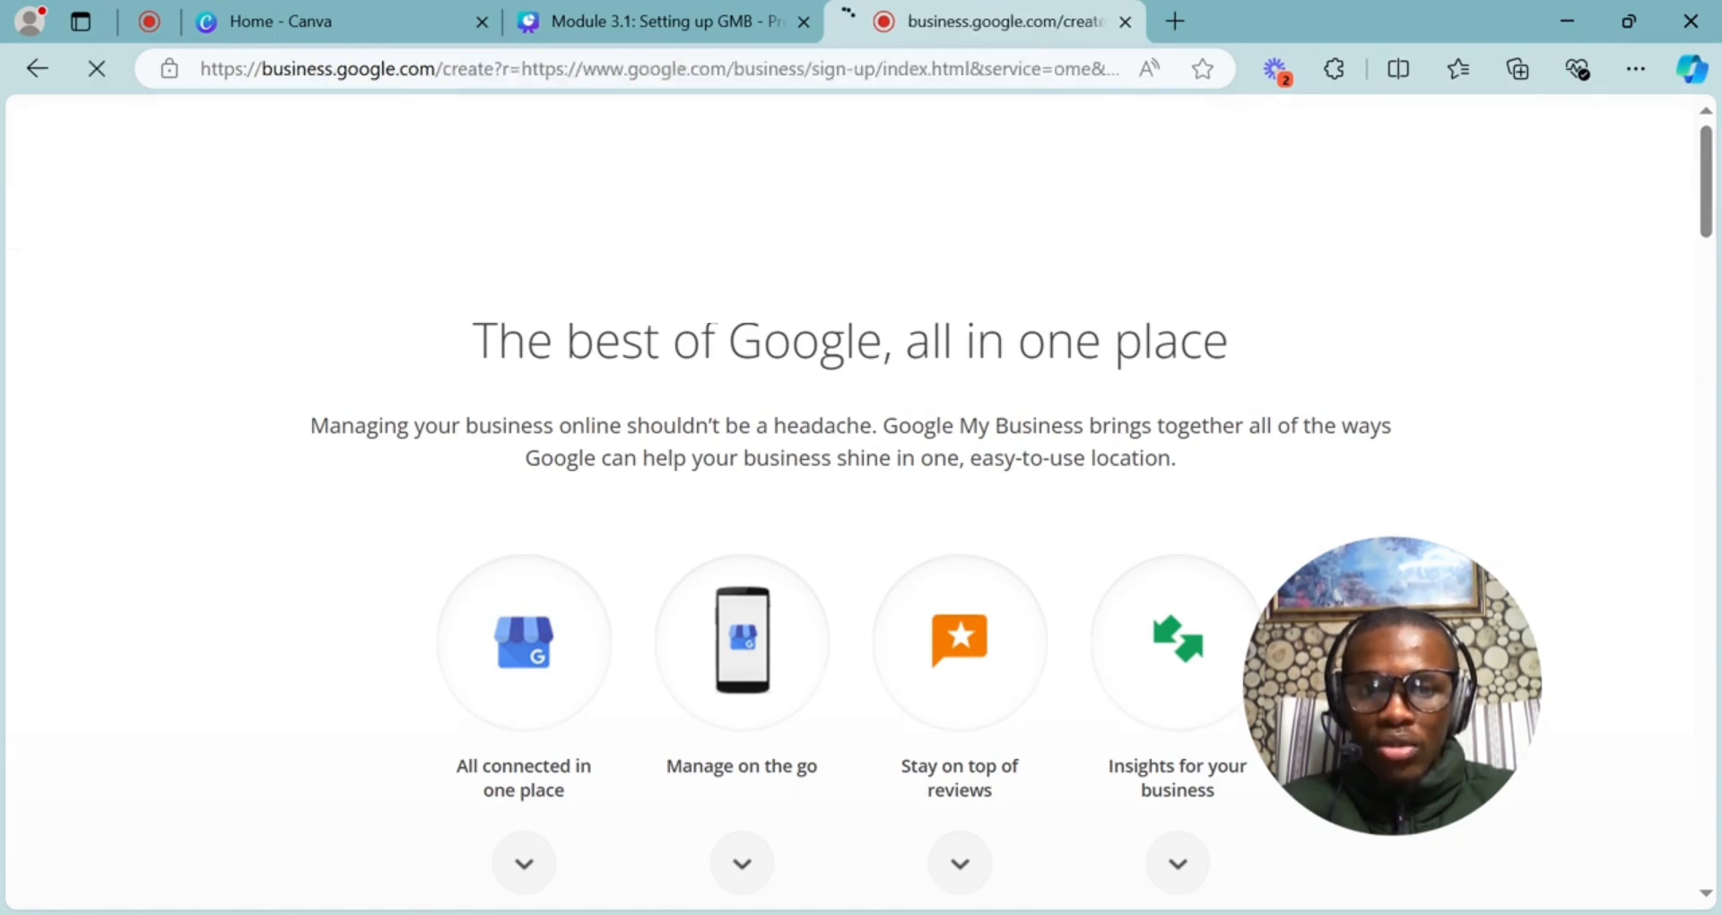
type("Pro-Build Solutions")
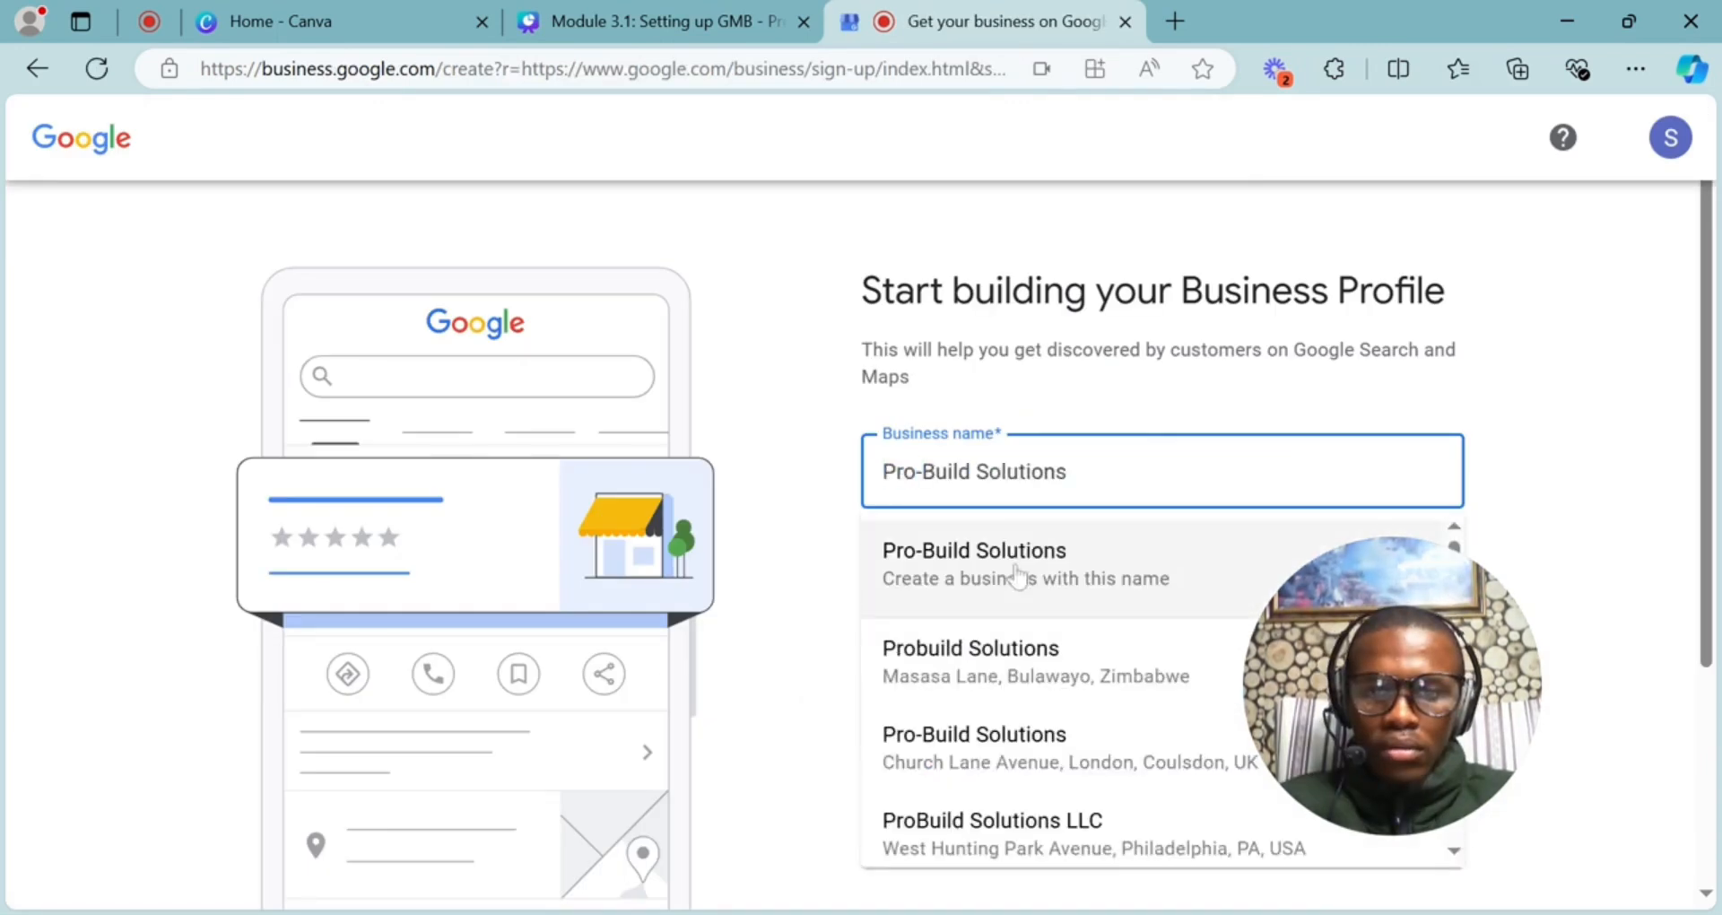
left_click(1016, 576)
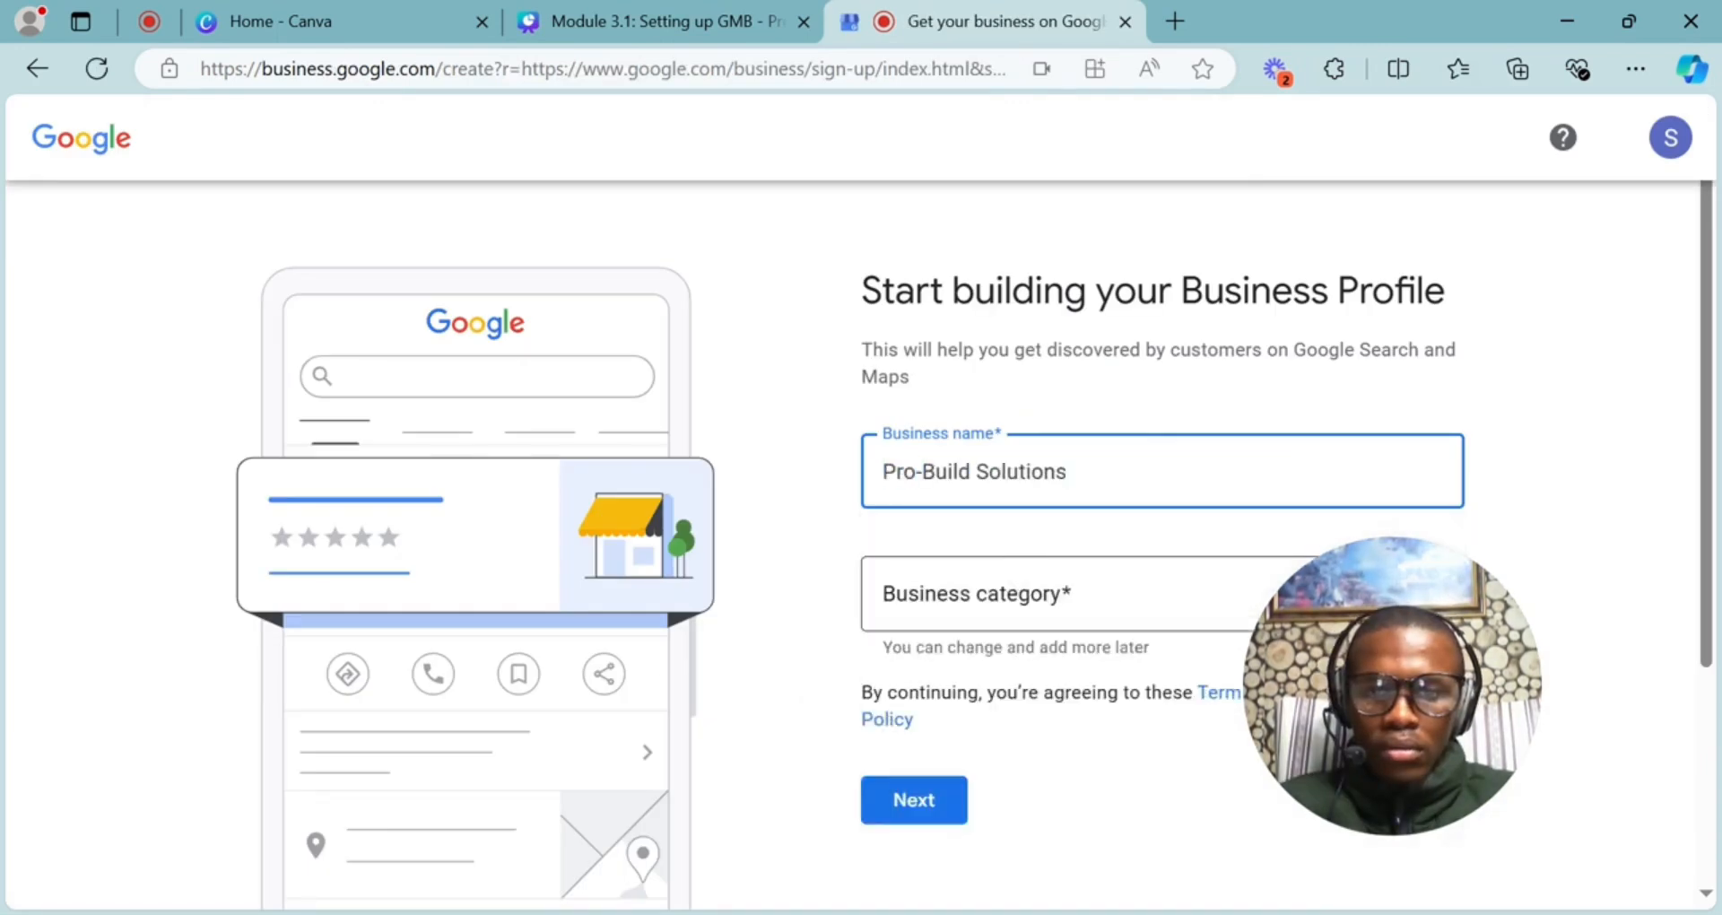
type("Construction company")
left_click(1007, 192)
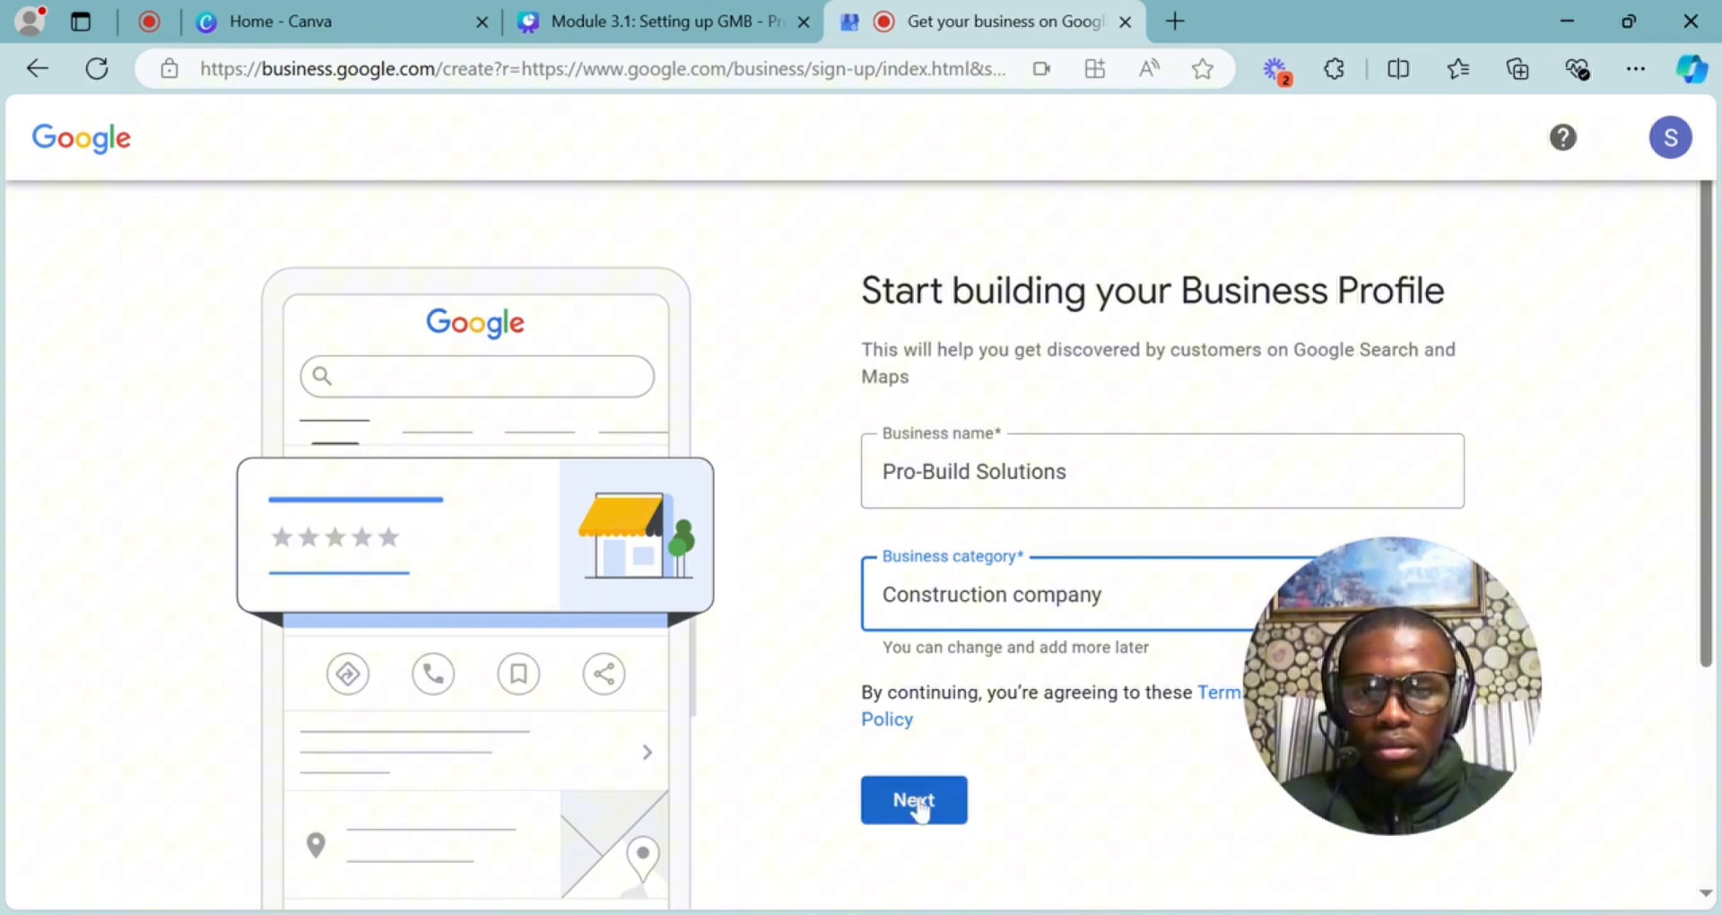
left_click(919, 808)
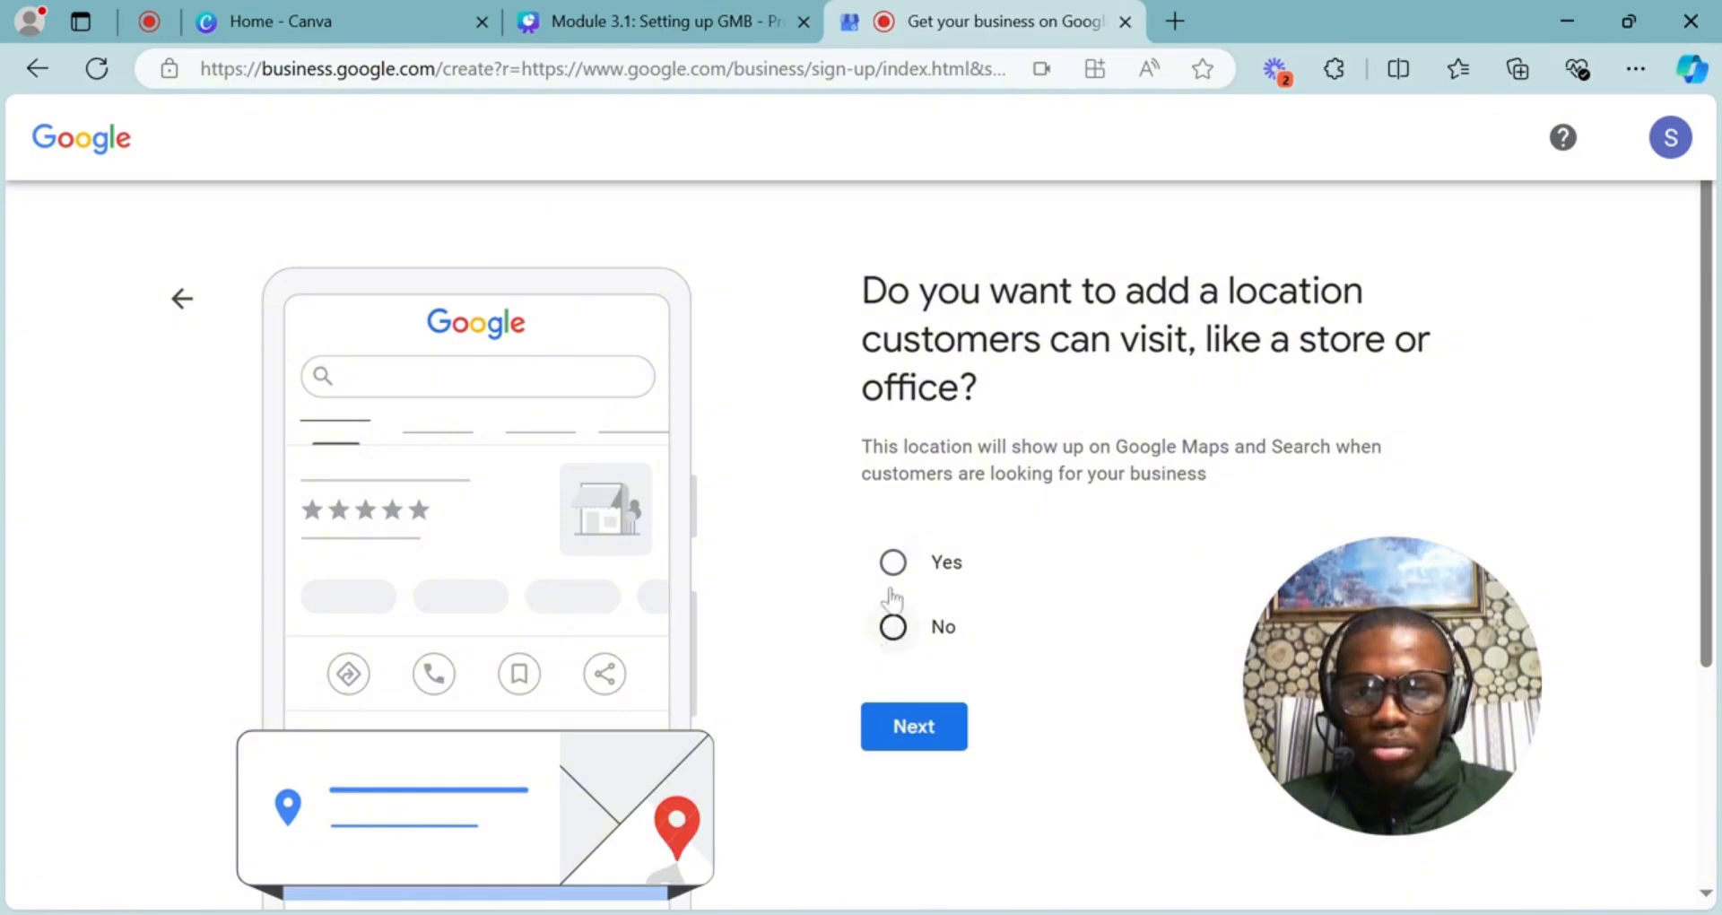
left_click(891, 558)
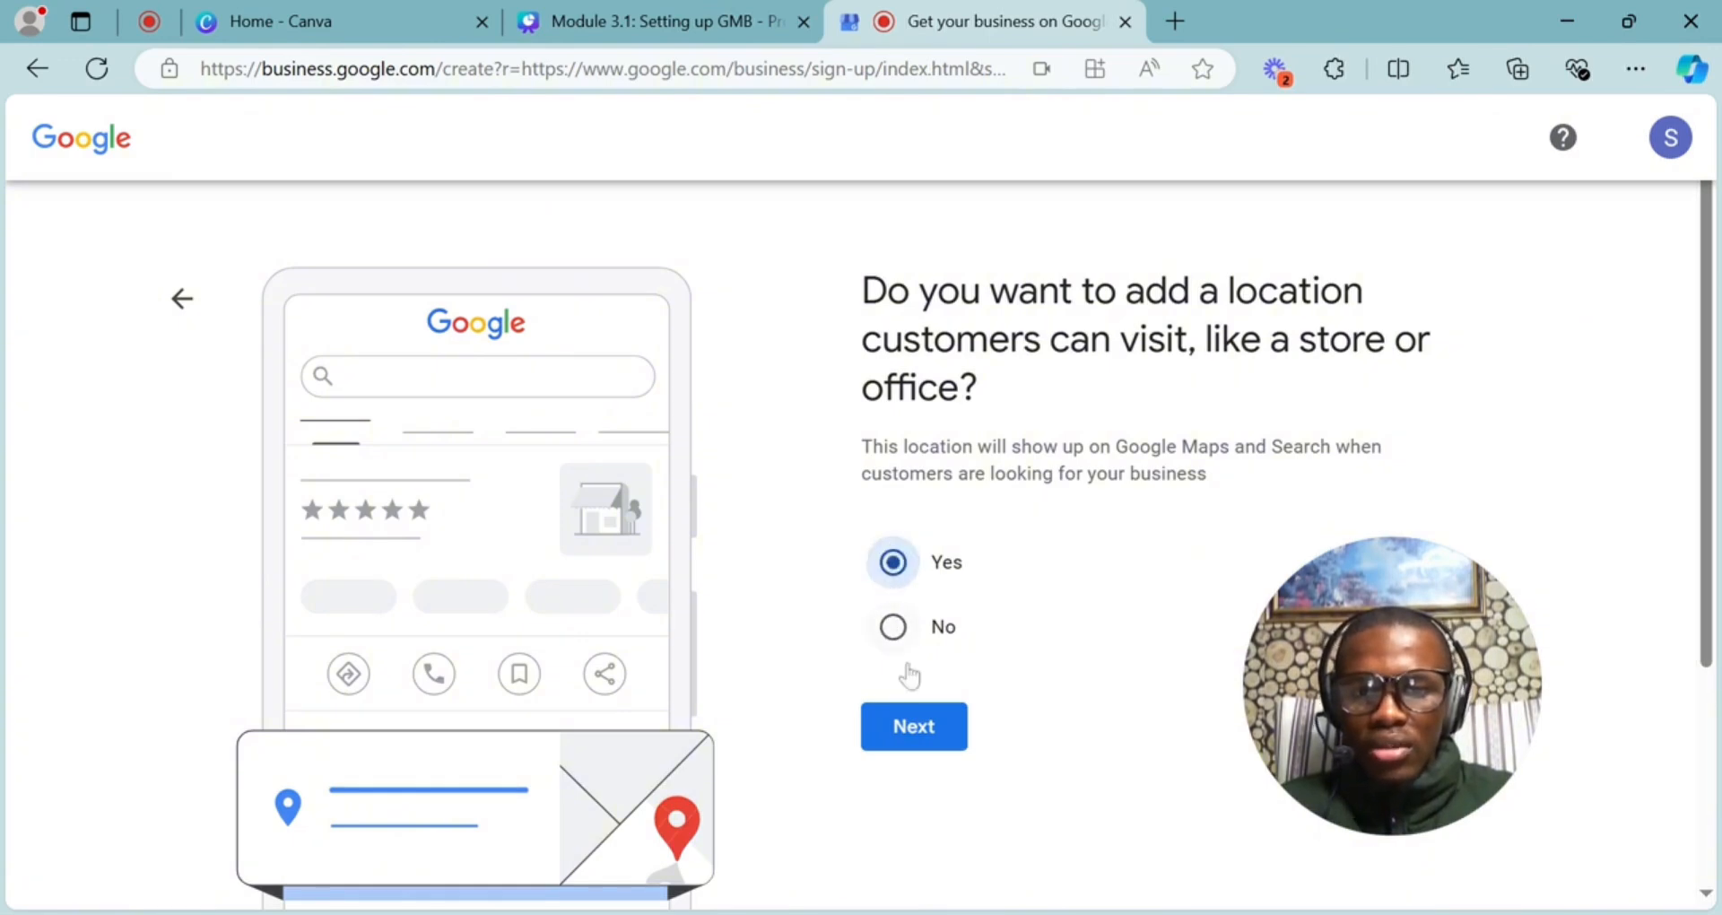
left_click(920, 734)
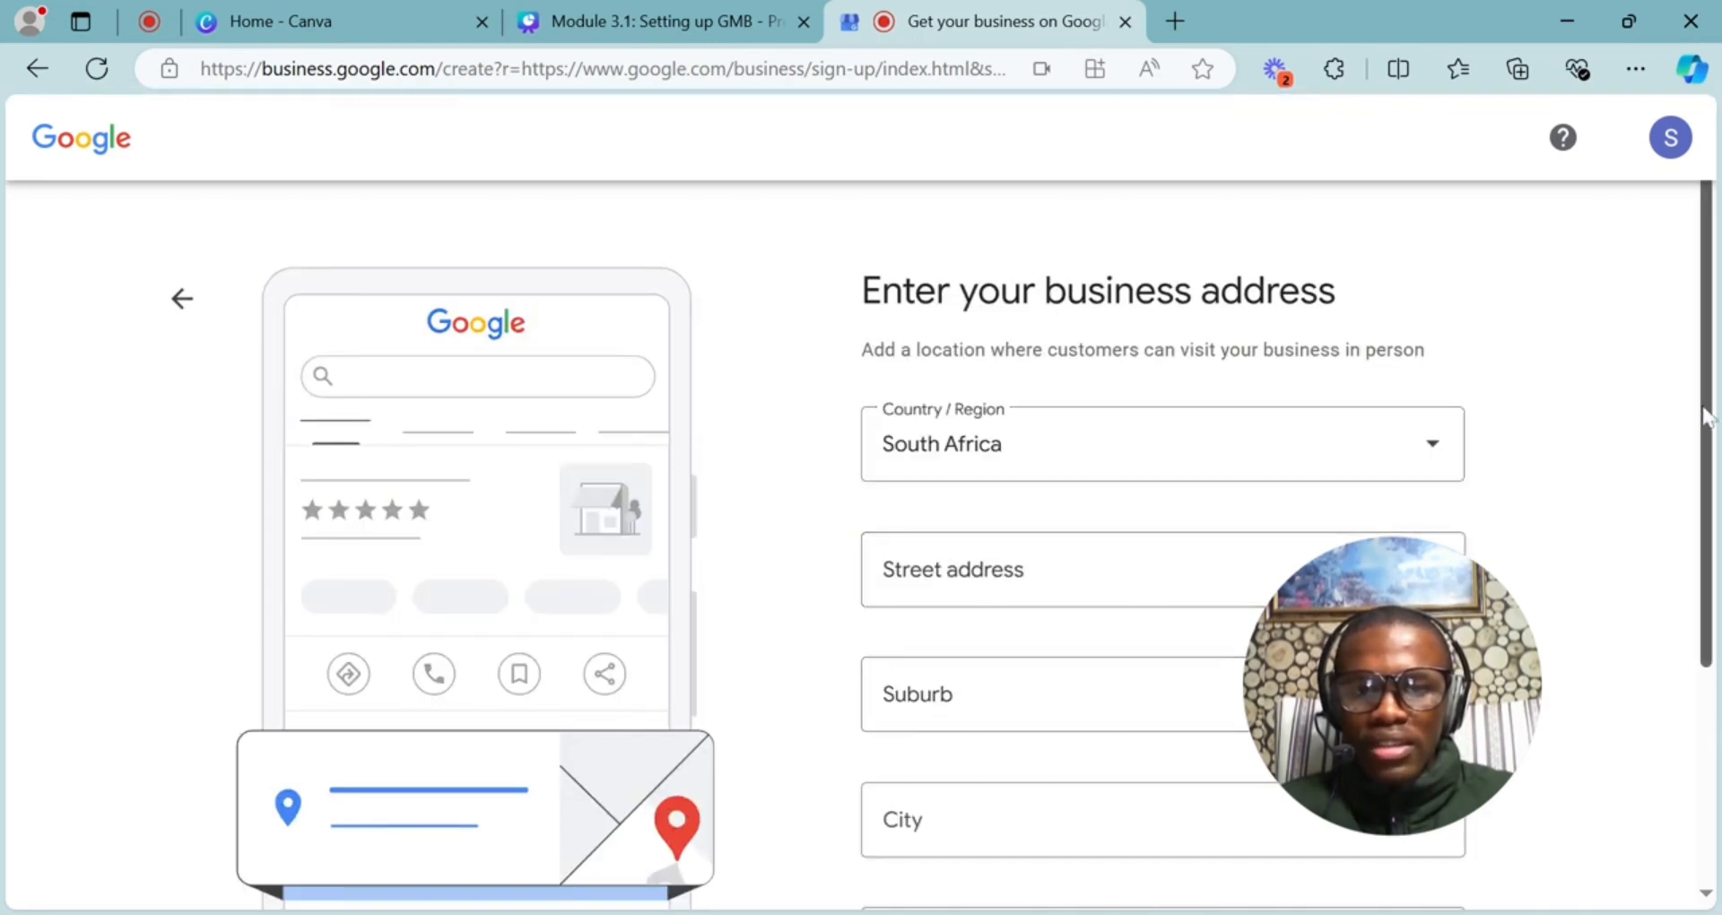
scroll(1705, 413, "down", 4)
left_click_drag(1702, 665, 1674, 642)
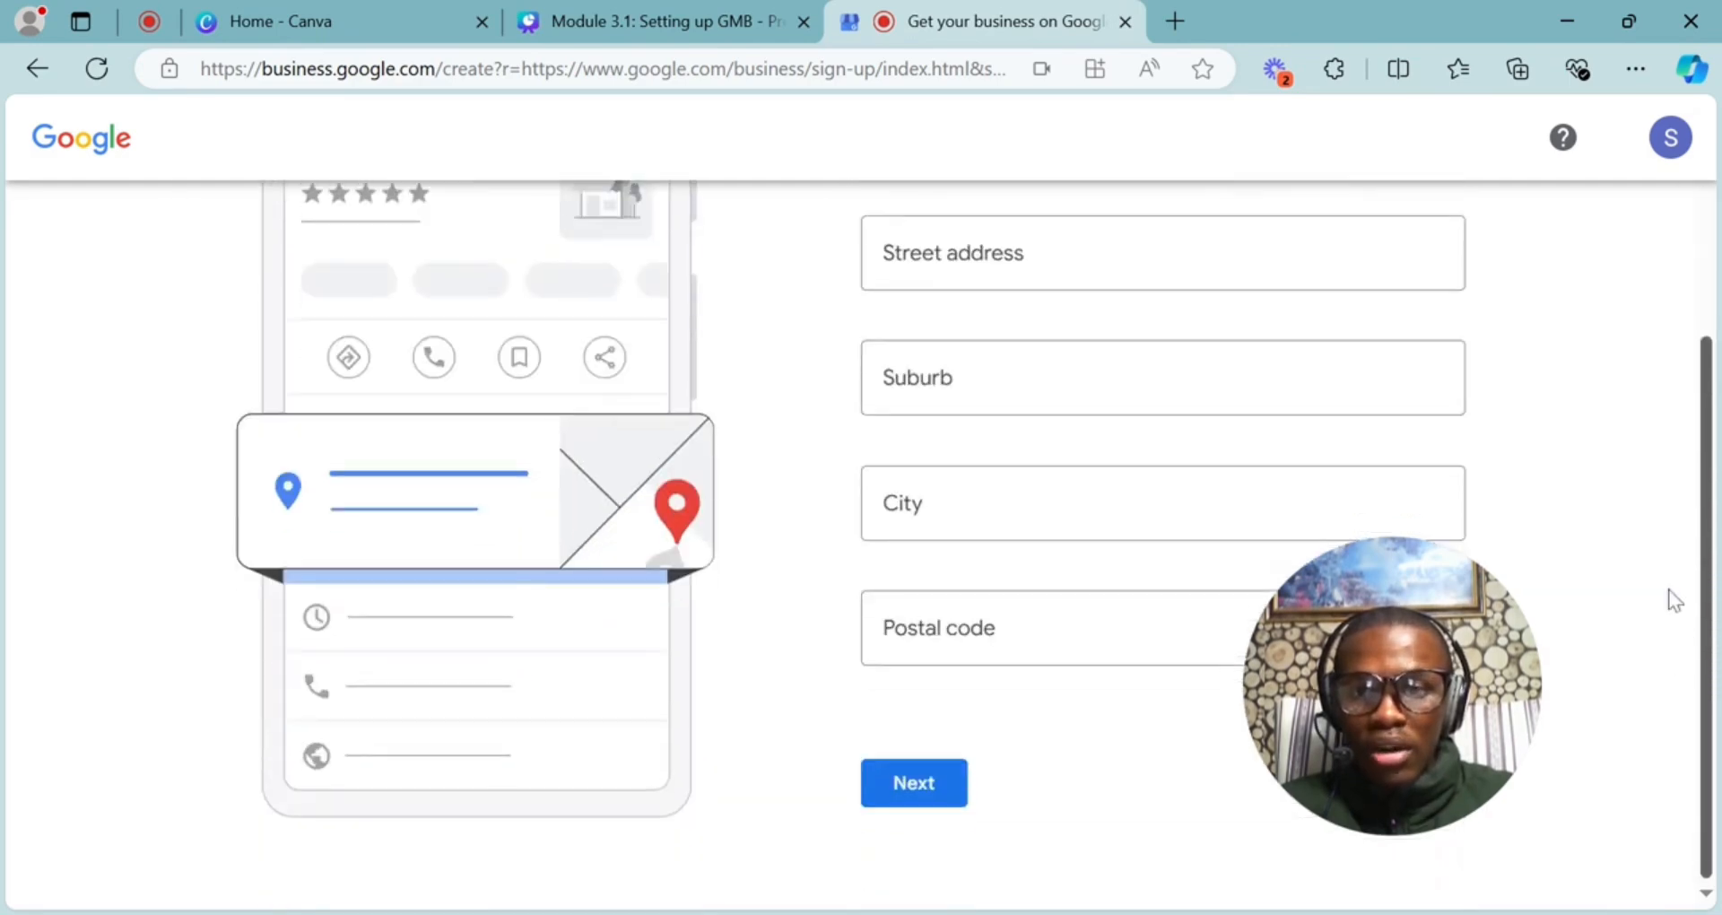
scroll(1671, 600, "up", 4)
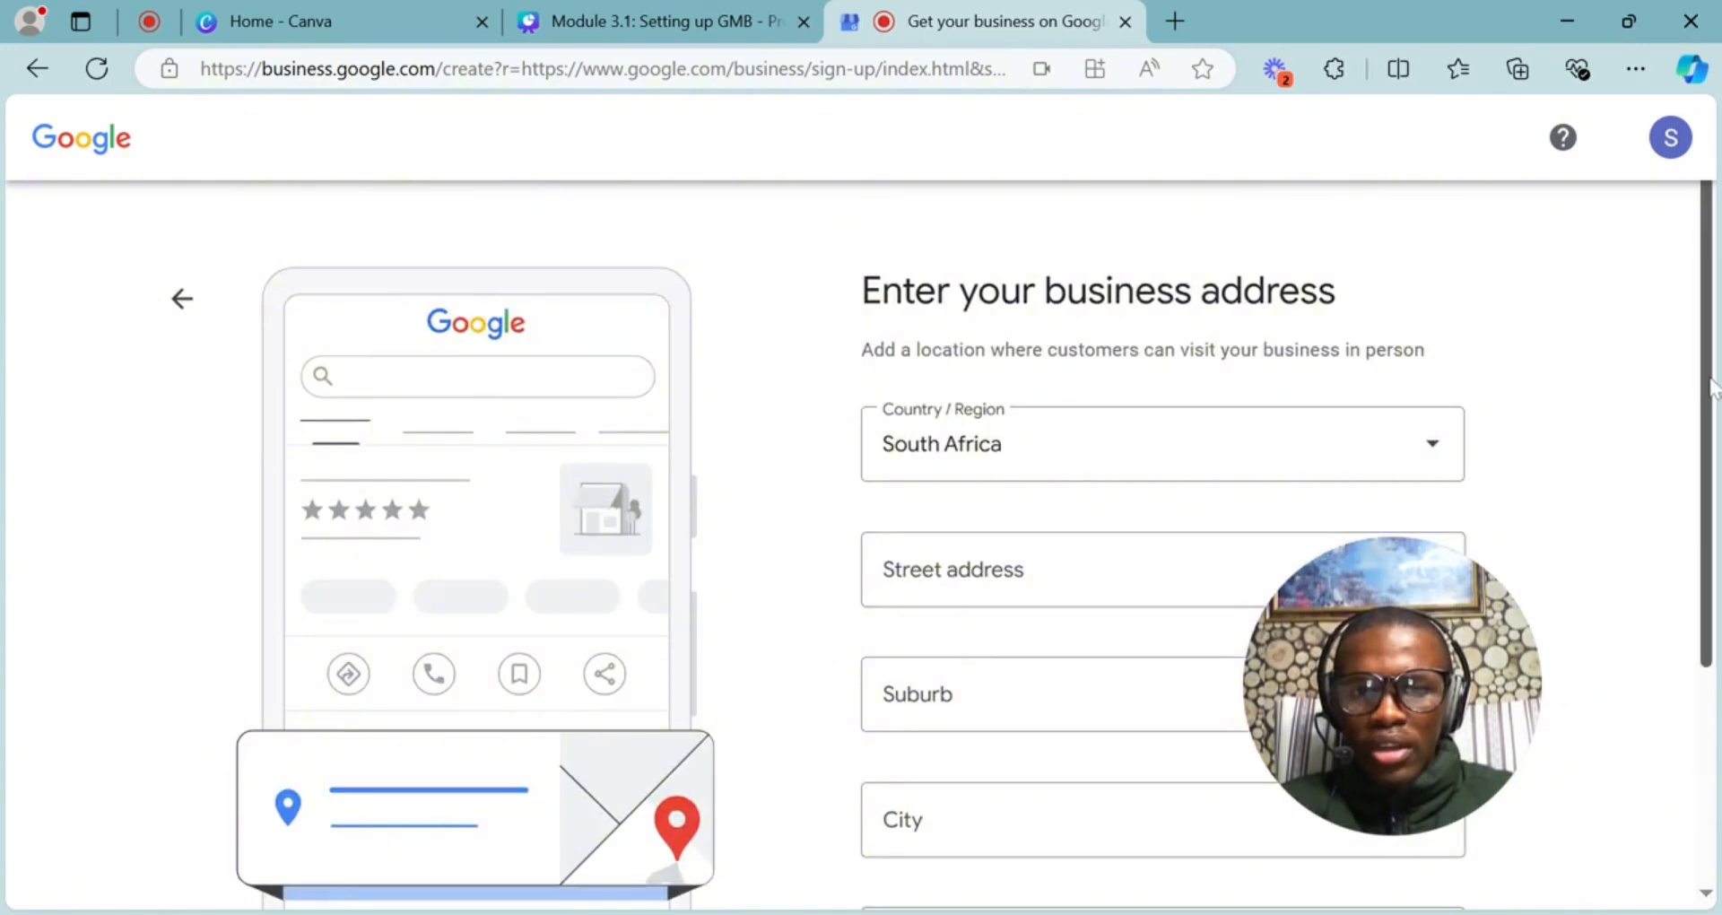
mouse_move(1707, 386)
left_mouse_down()
mouse_move(1707, 500)
mouse_move(1707, 395)
left_mouse_up()
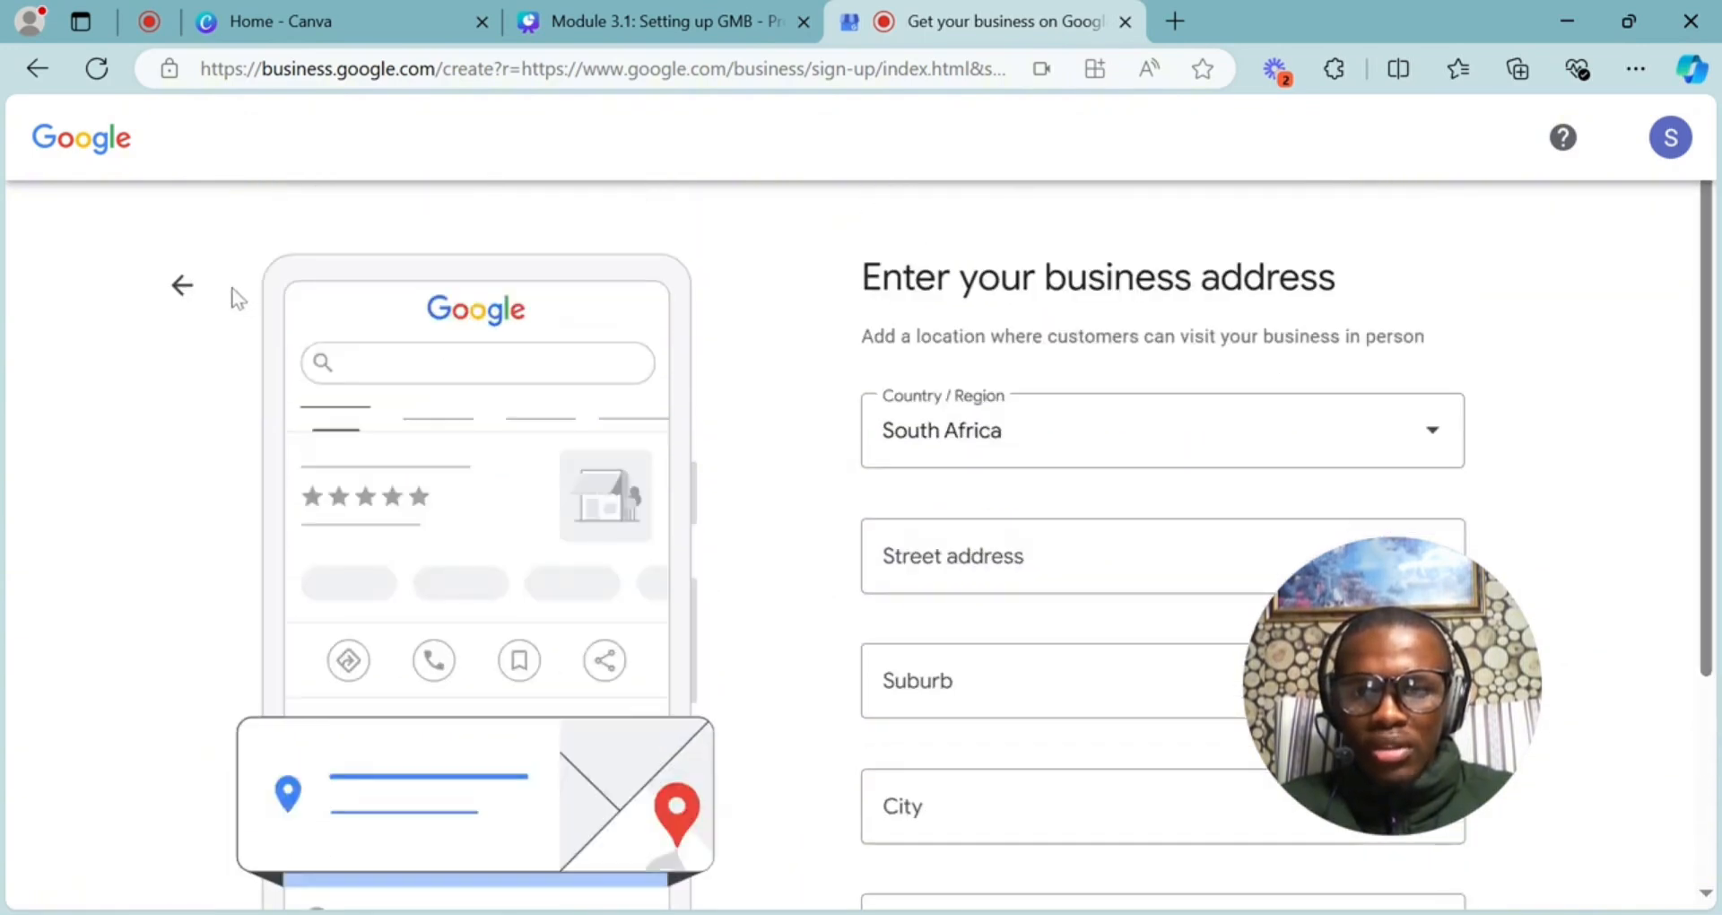
left_click(194, 296)
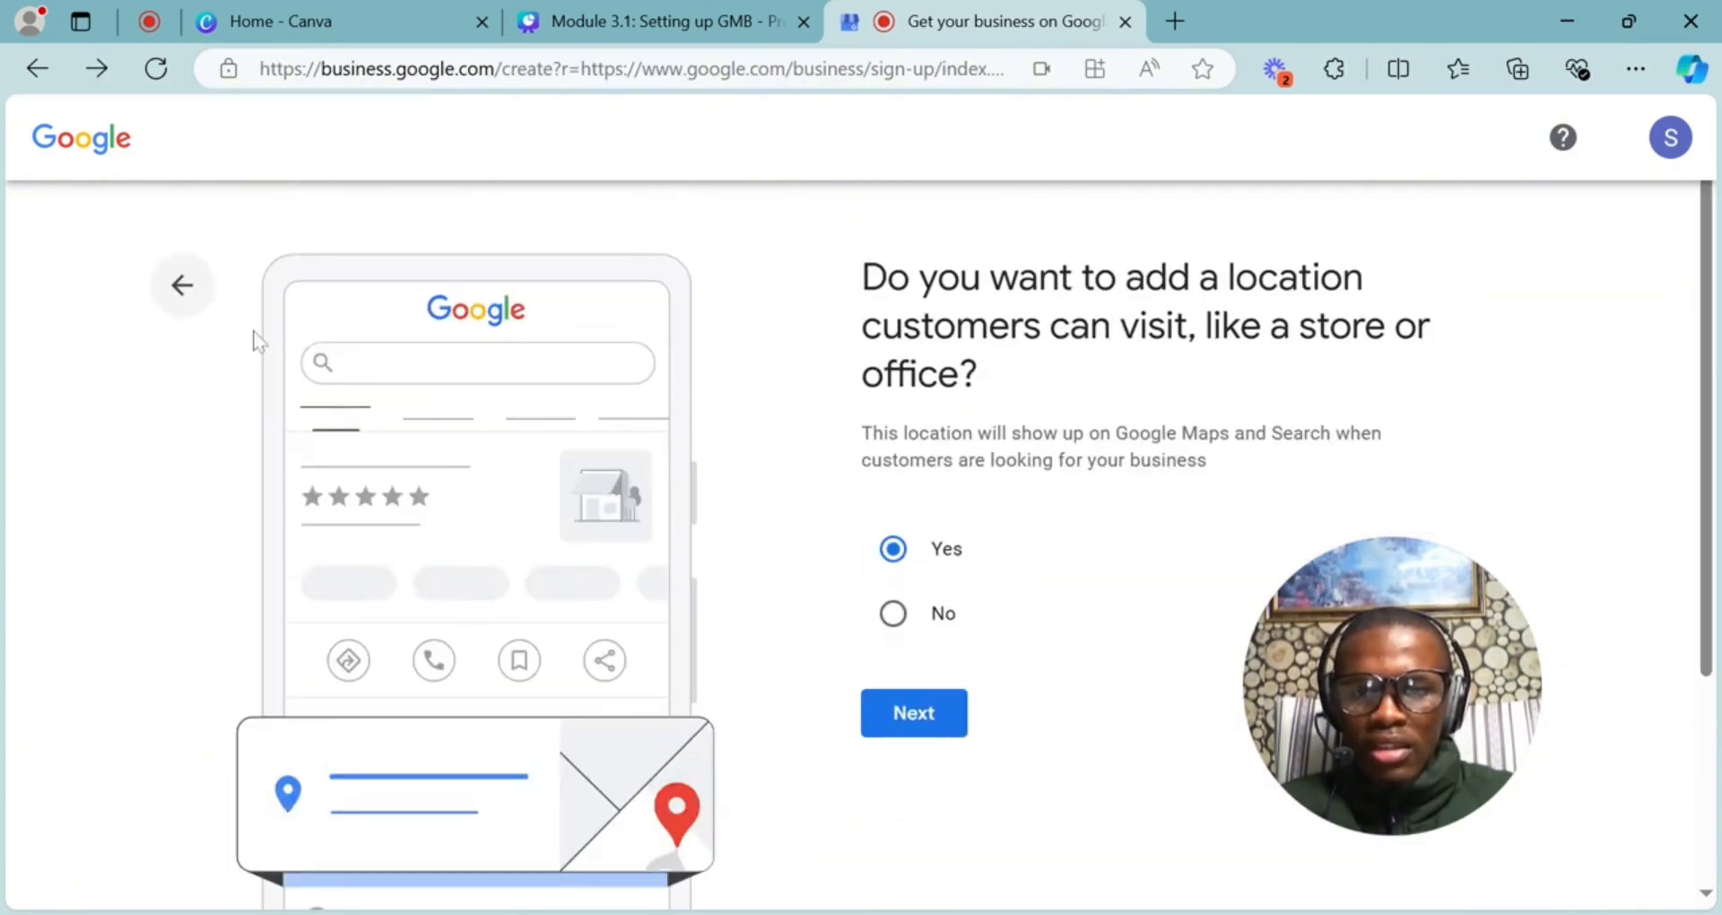
Step: Decline adding a location customers can visit, and add Cape Town City Centre, Cape Town, South Africa as a service area
left_click(892, 613)
left_click(911, 721)
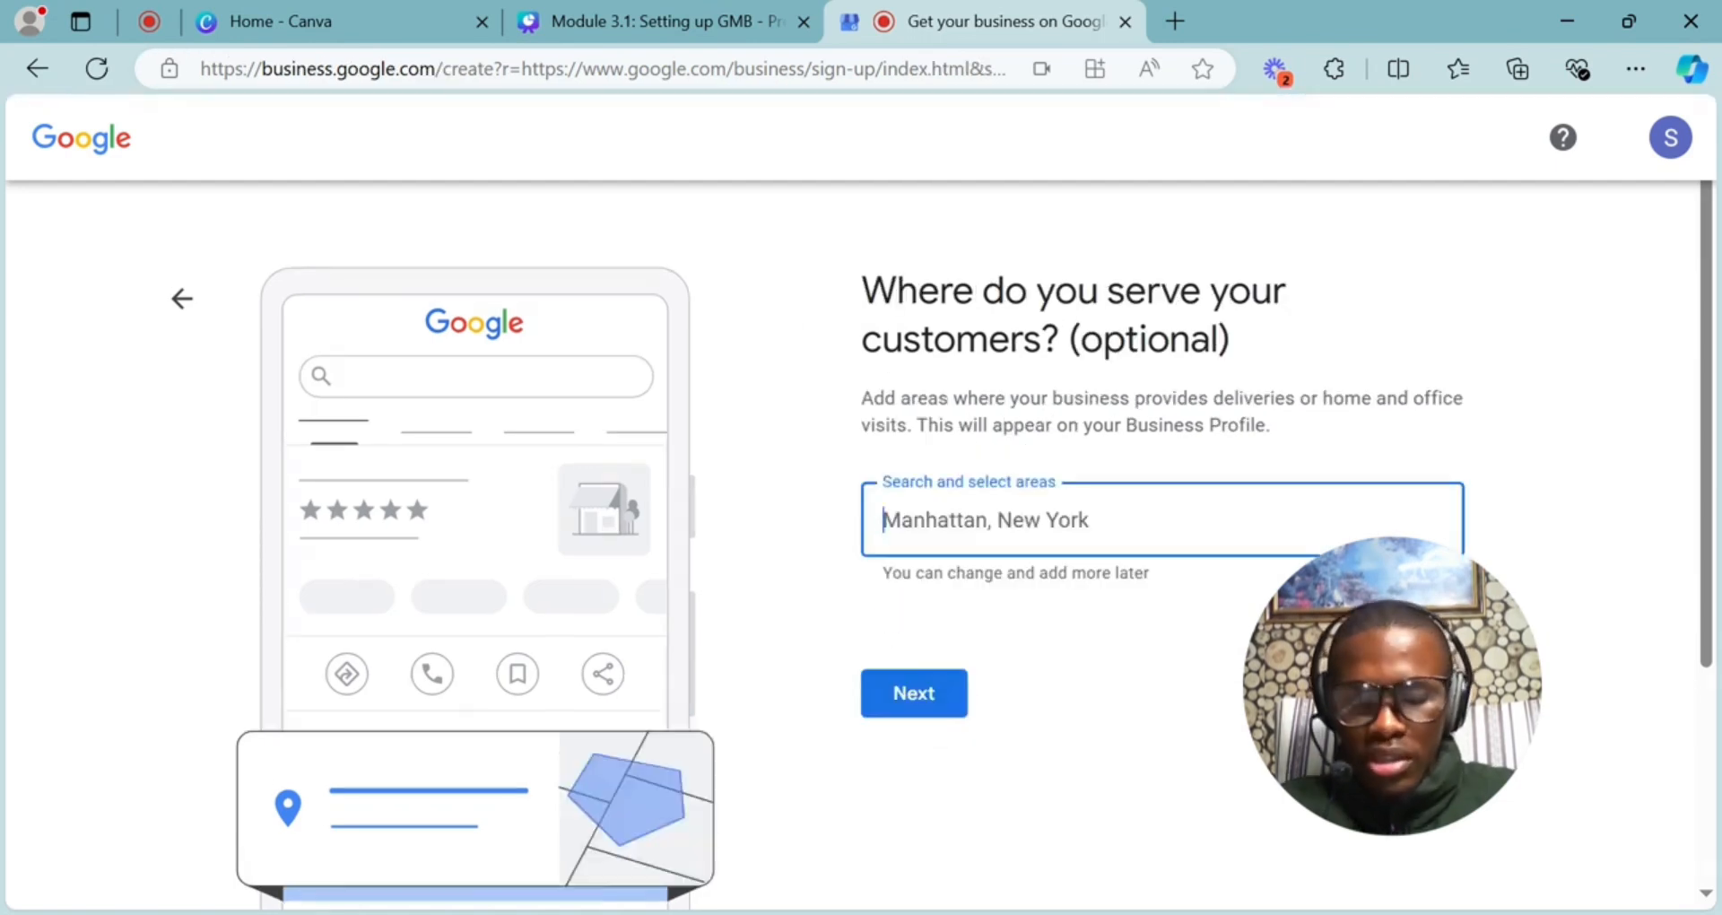
type("Cape")
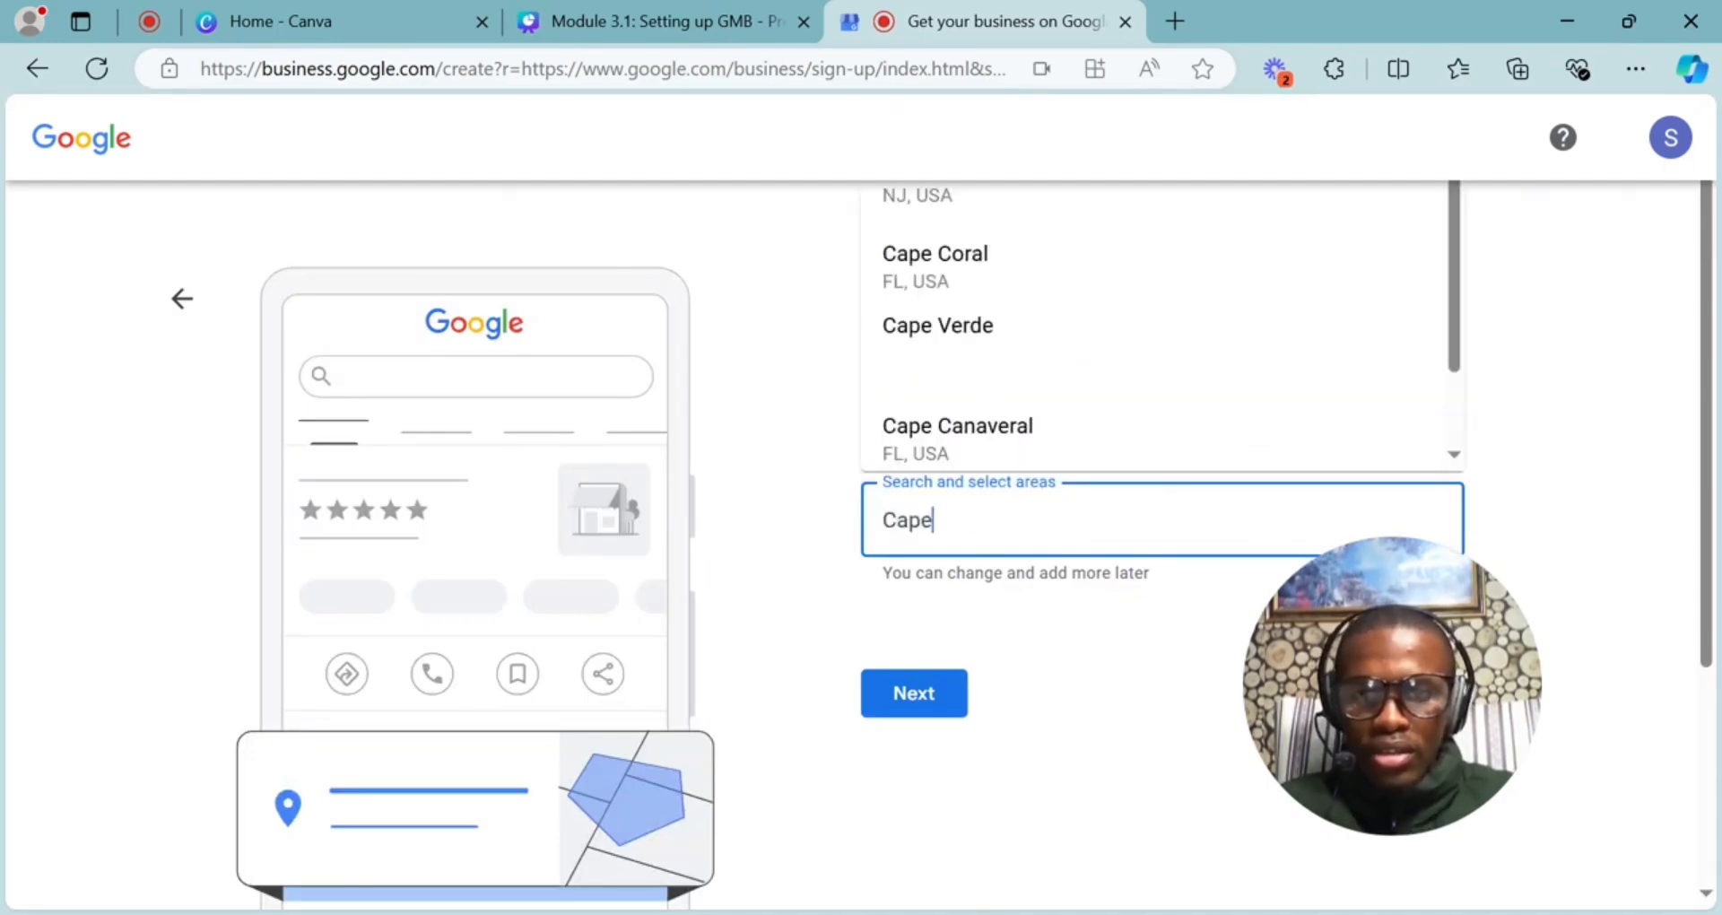
type(" Y")
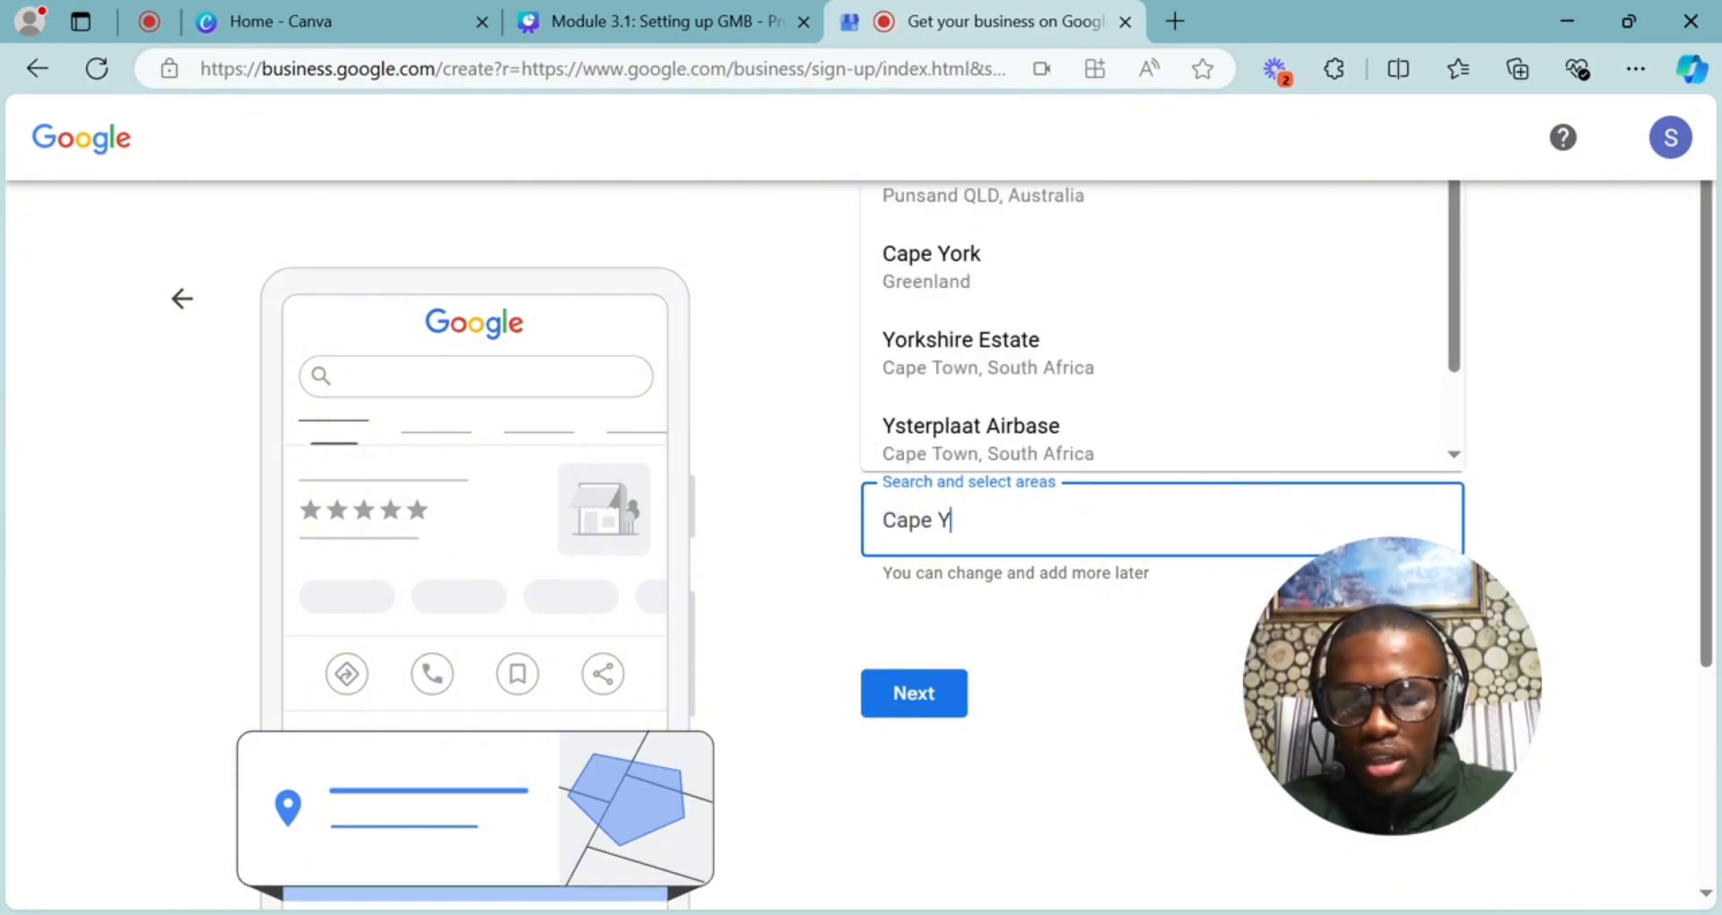
key("BackSpace")
type("Town")
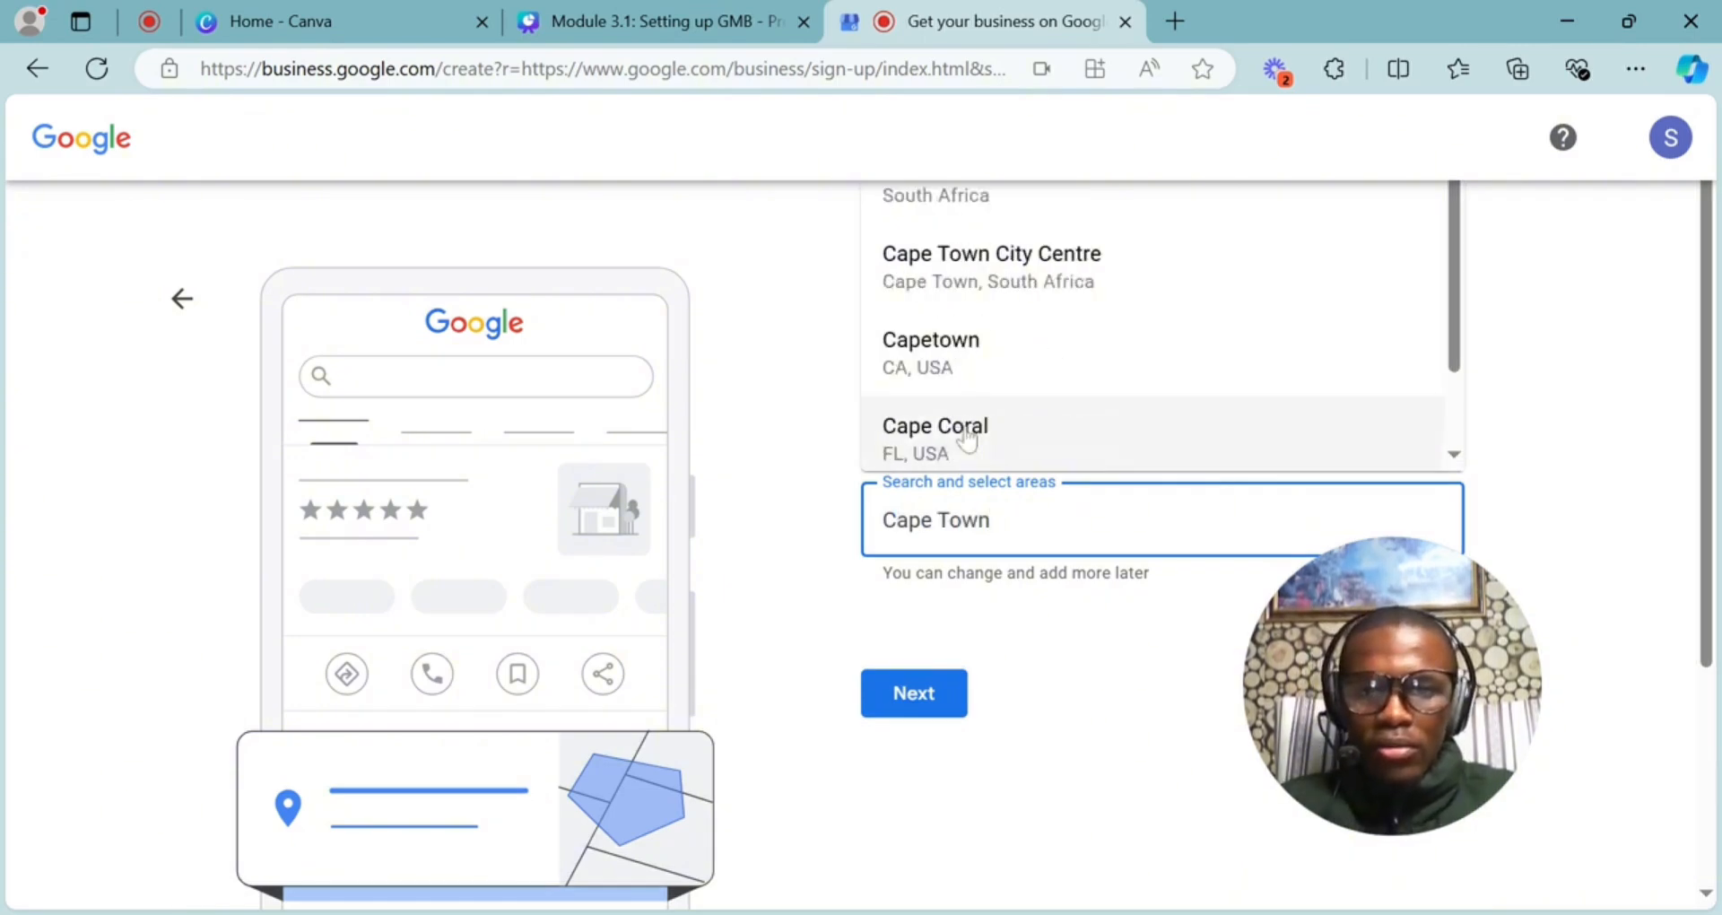
left_click(953, 278)
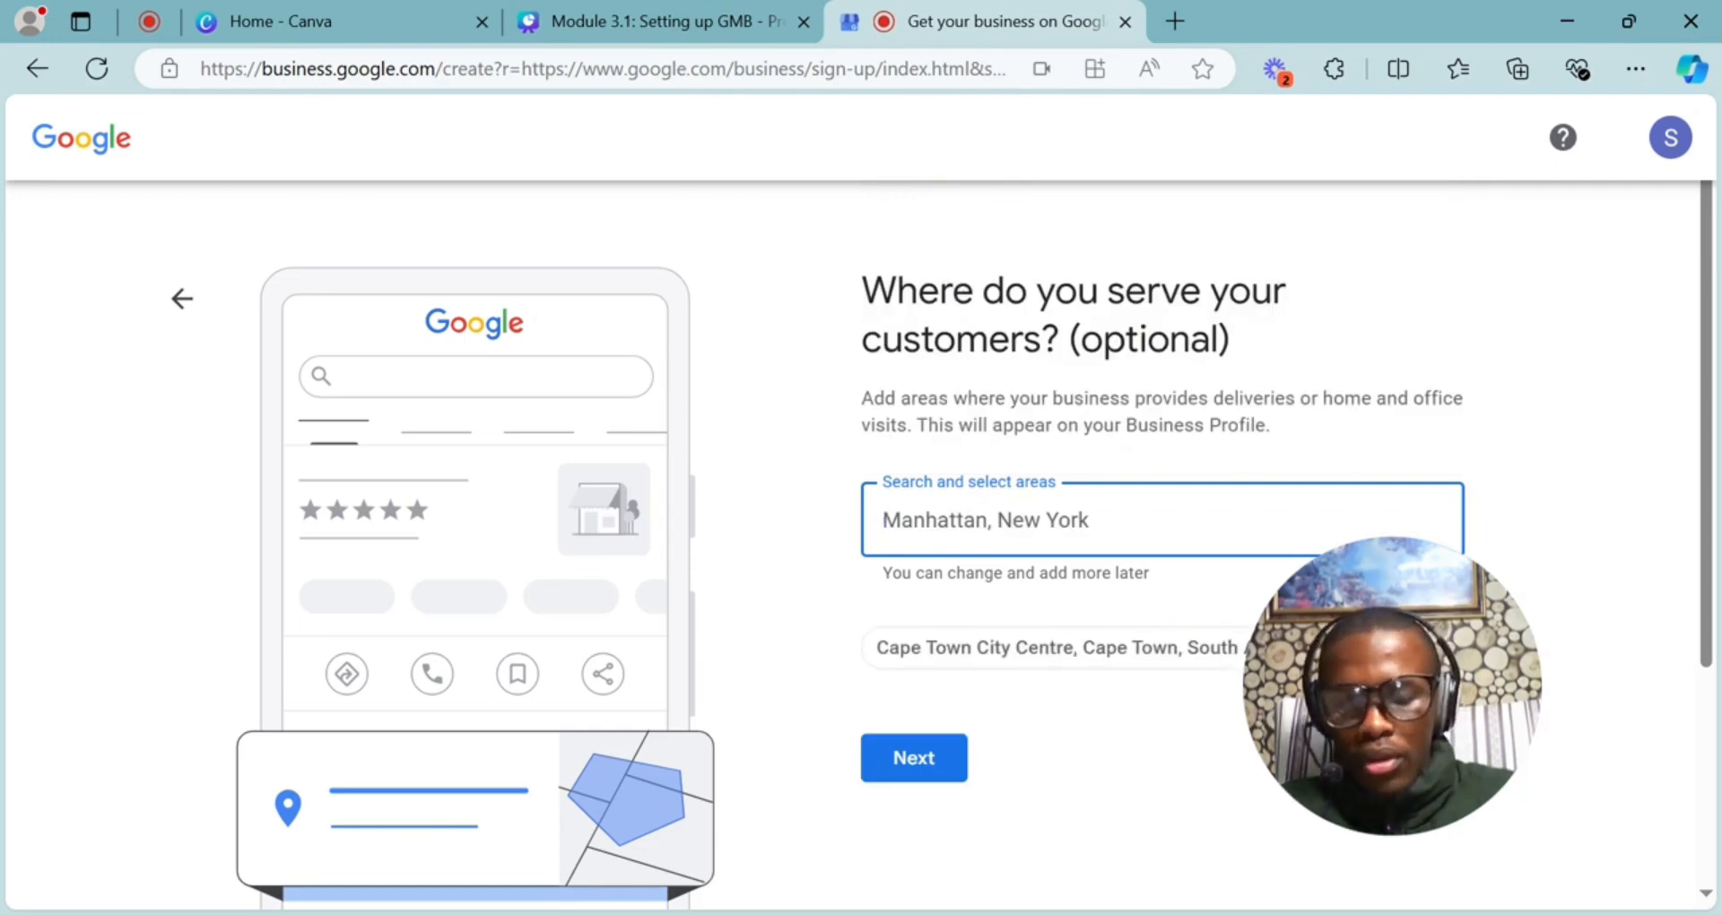
Step: Add Western Cape, South Africa as another service area and proceed to the contact details
type("Western Cape")
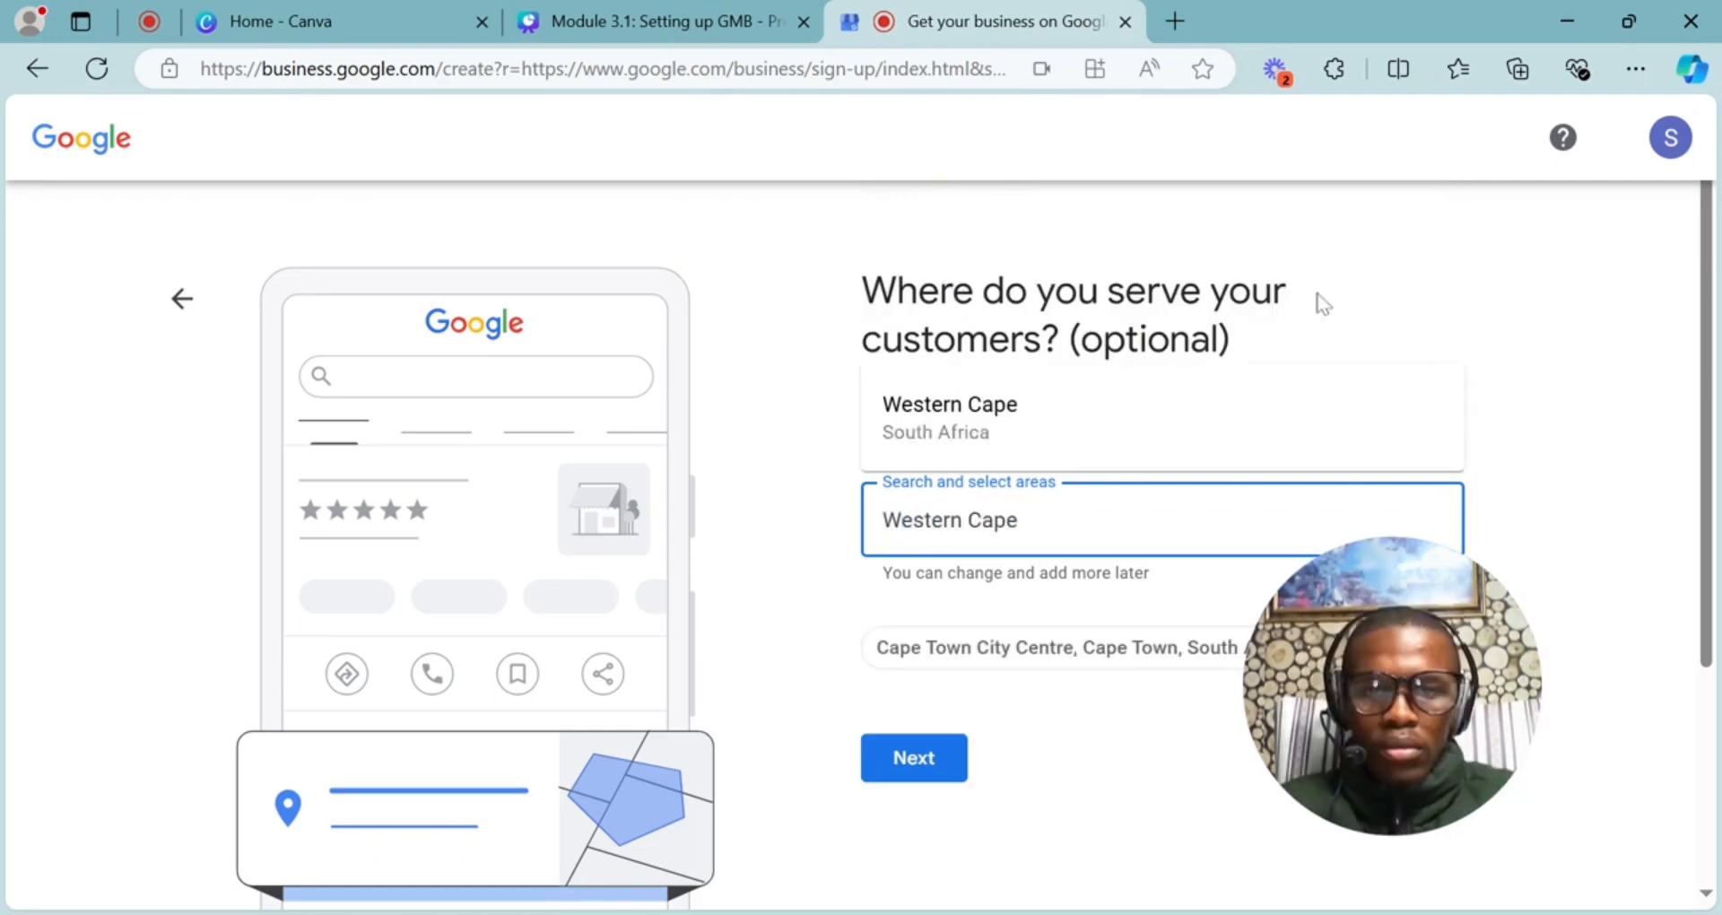
left_click(1103, 444)
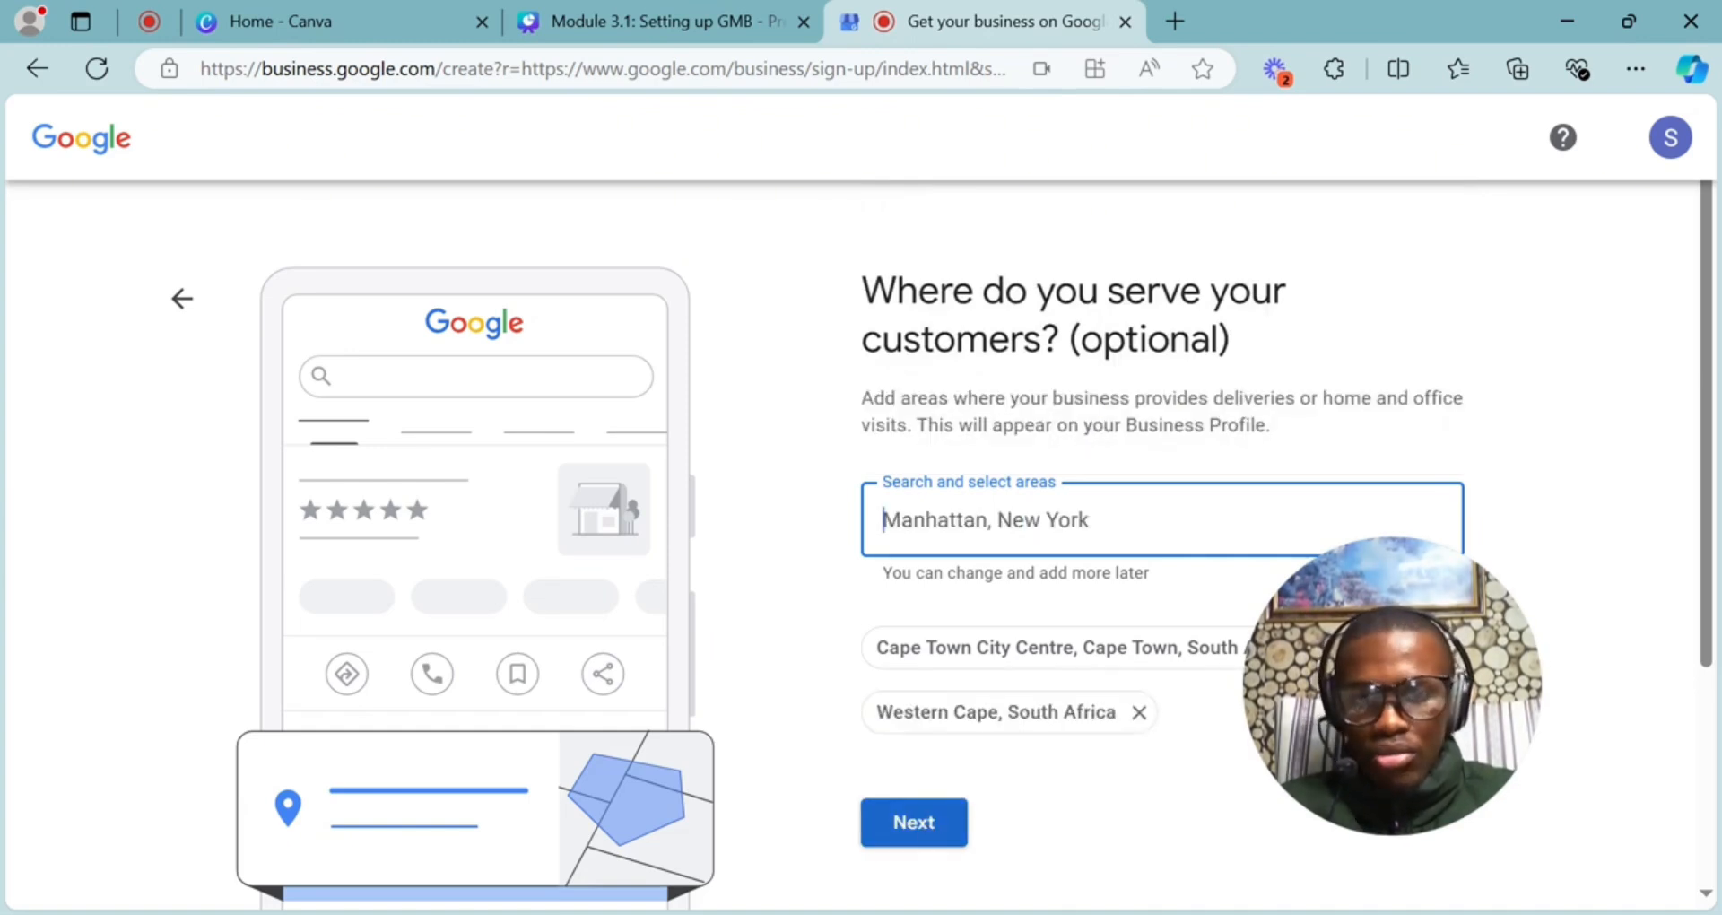
left_click(927, 825)
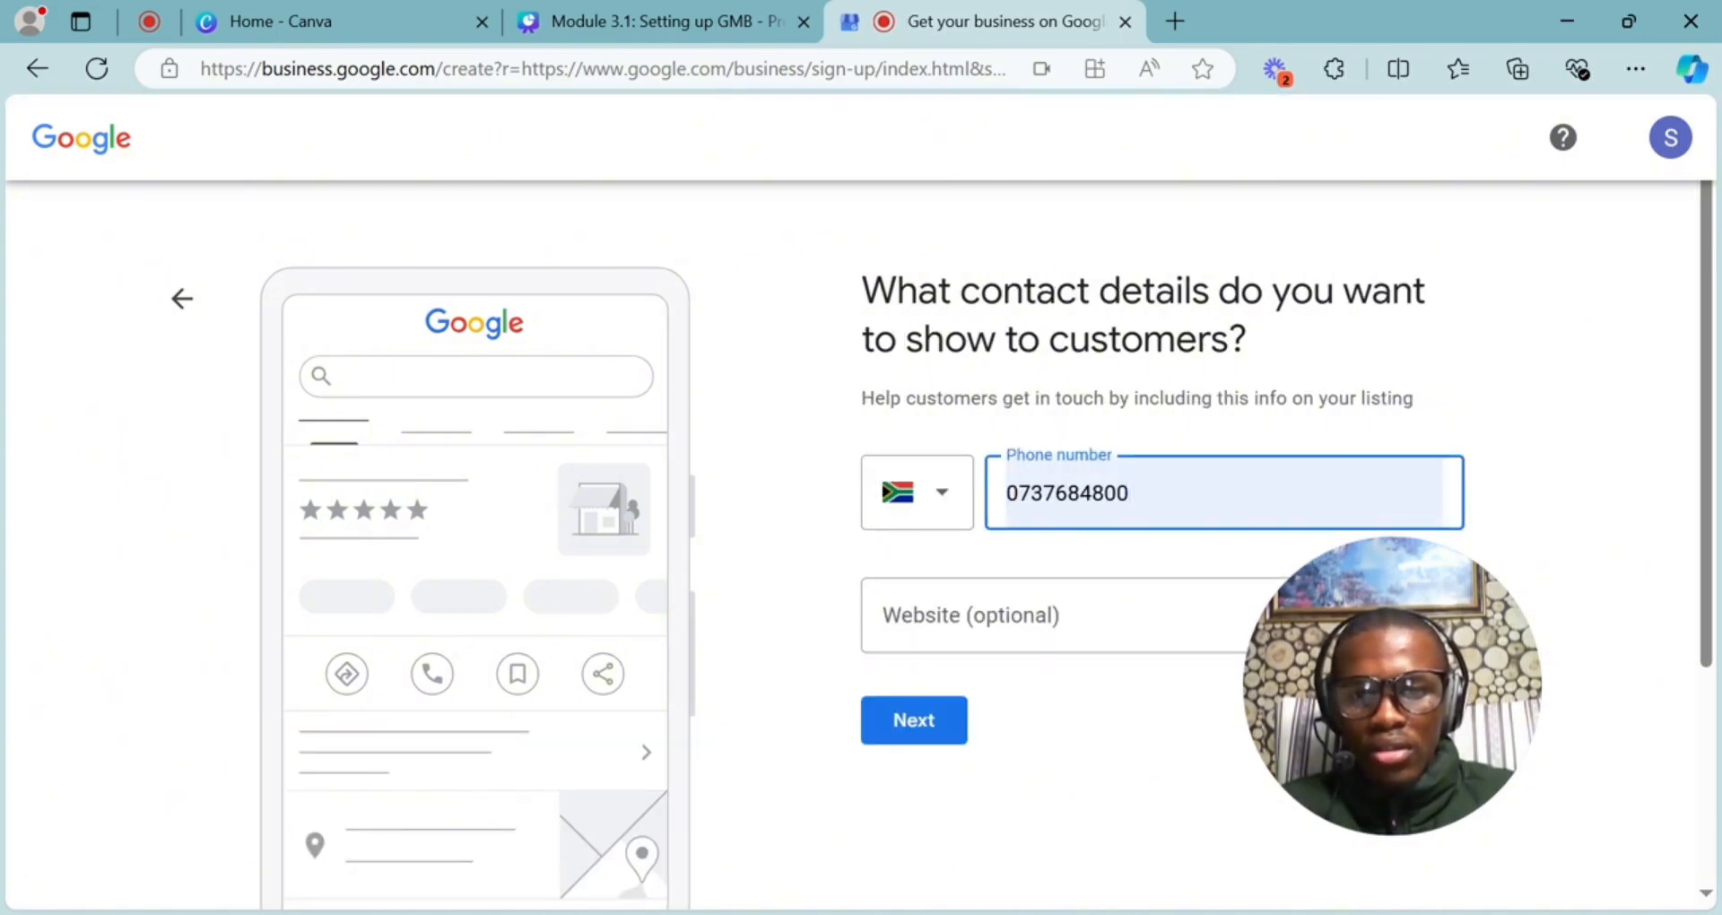
Step: Replace the prefilled contact phone number with the business's phone number and submit the contact details without a website
left_click_drag(1134, 493, 947, 469)
key("BackSpace")
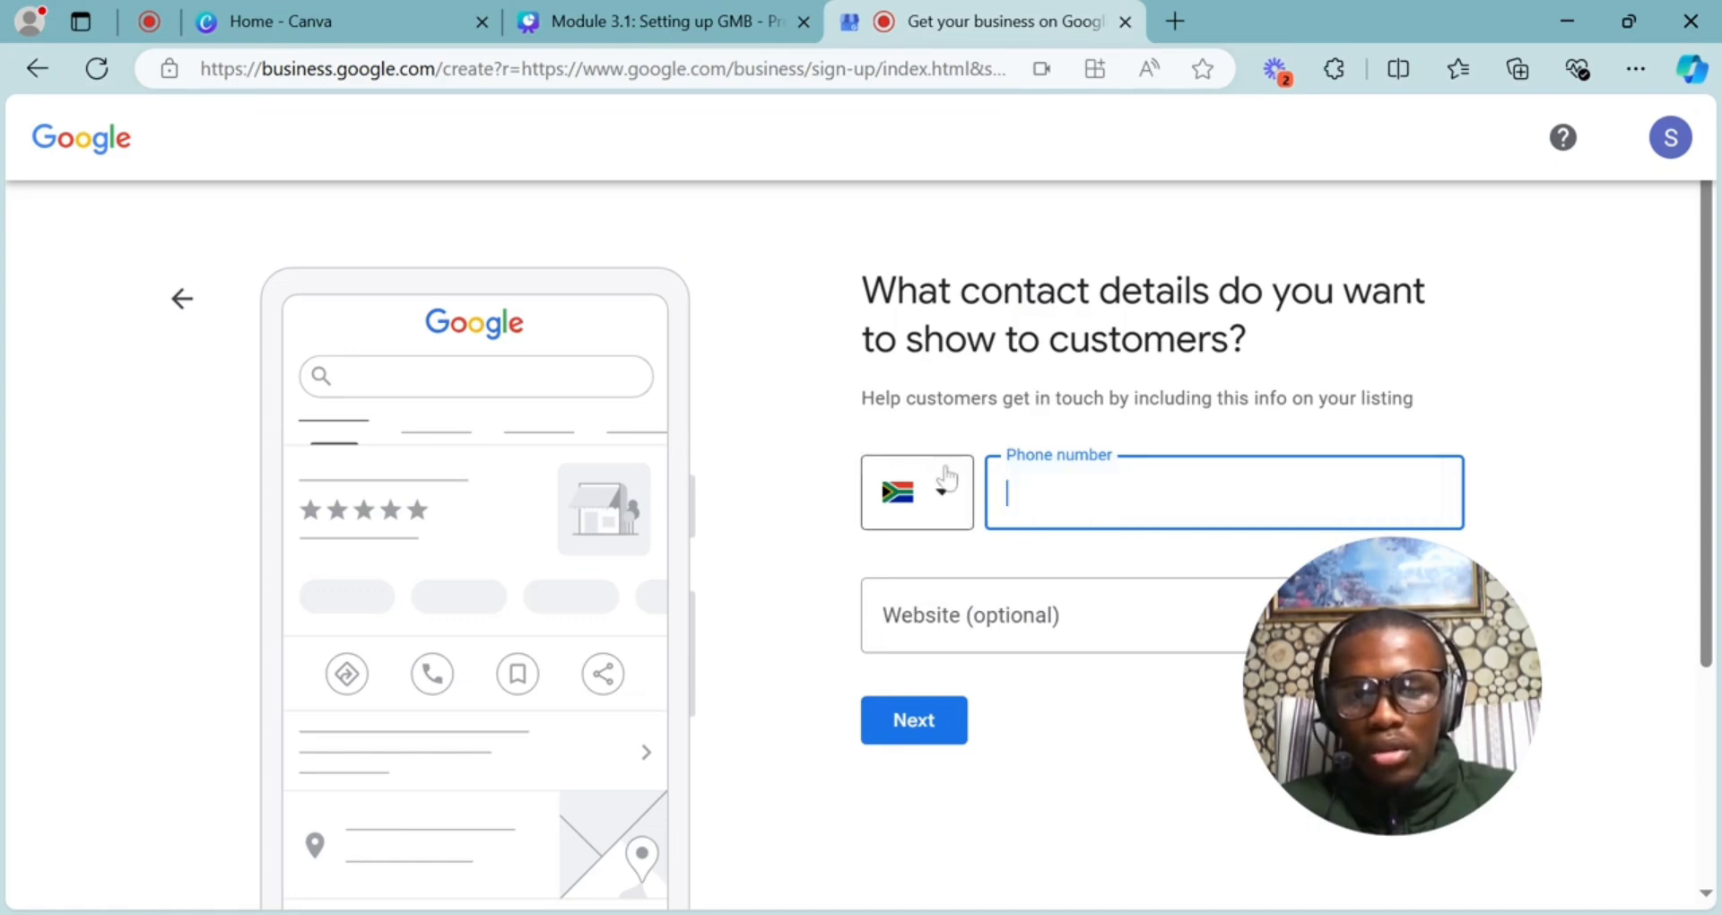
type("0")
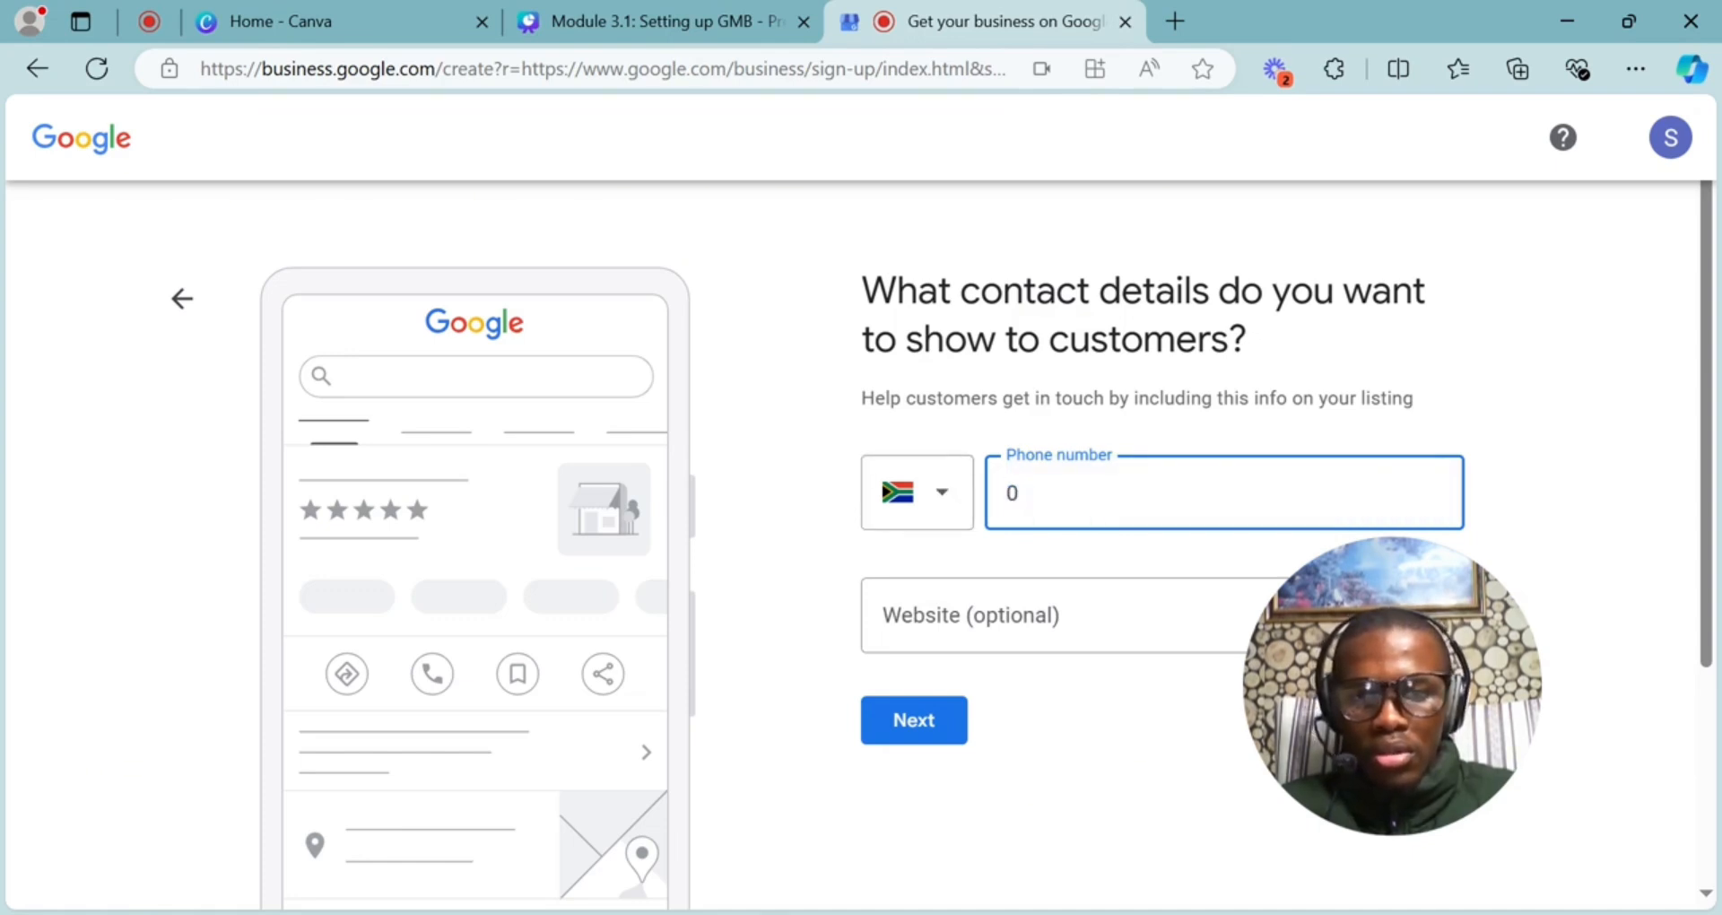
key("Down")
key("Return")
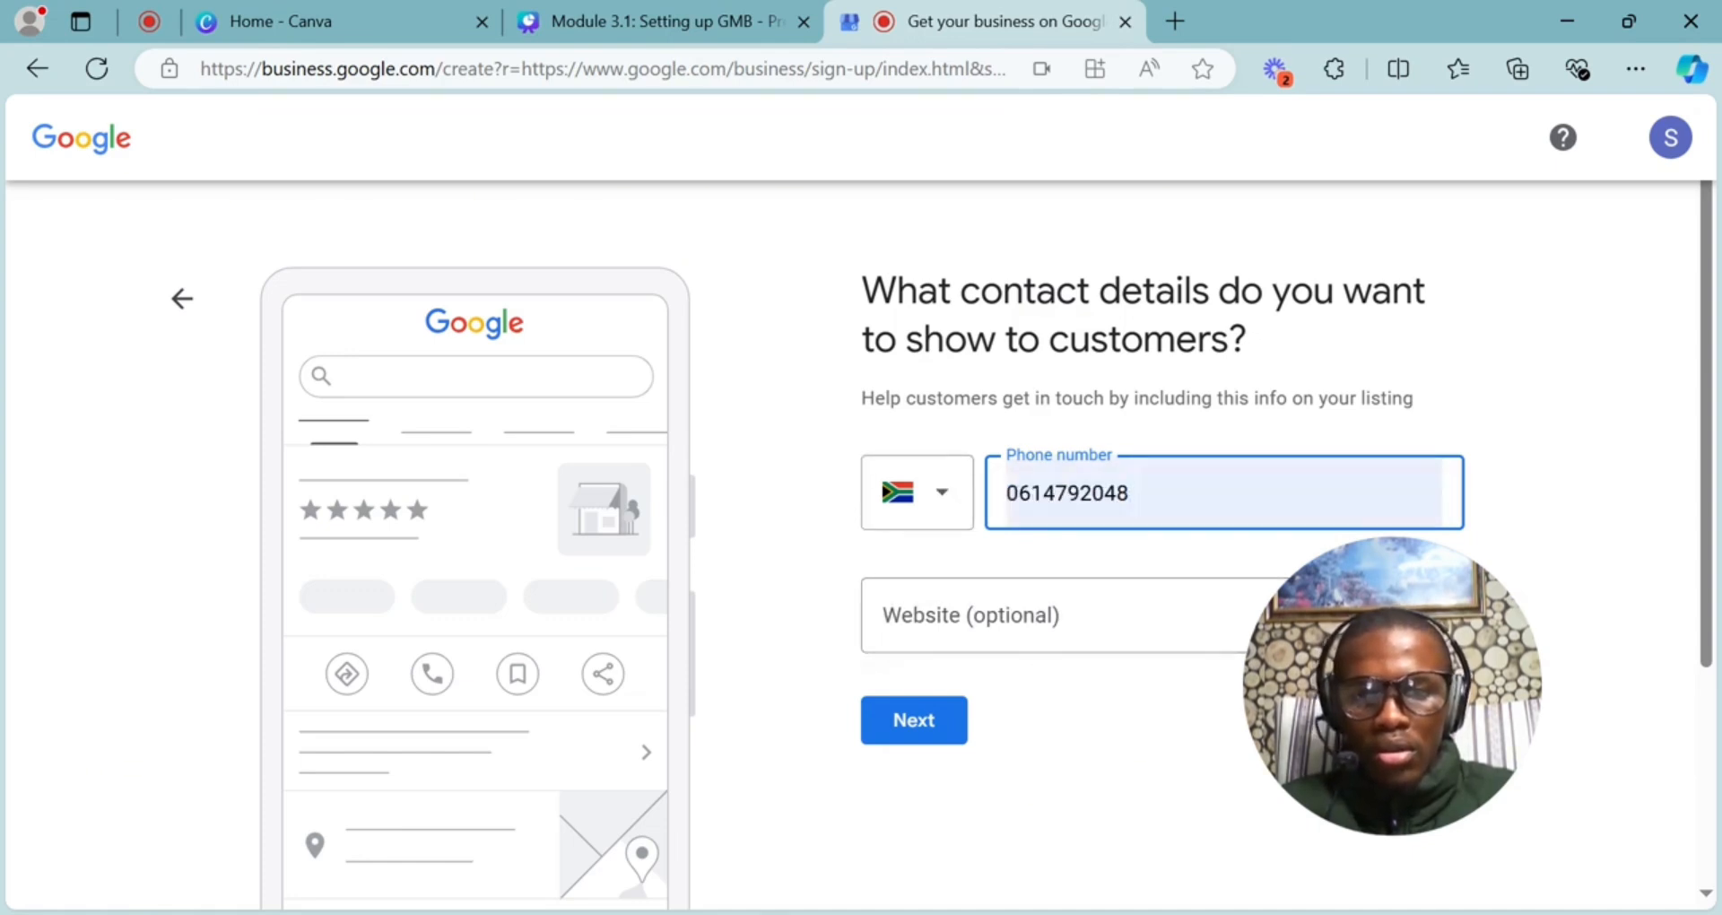
left_click(1054, 616)
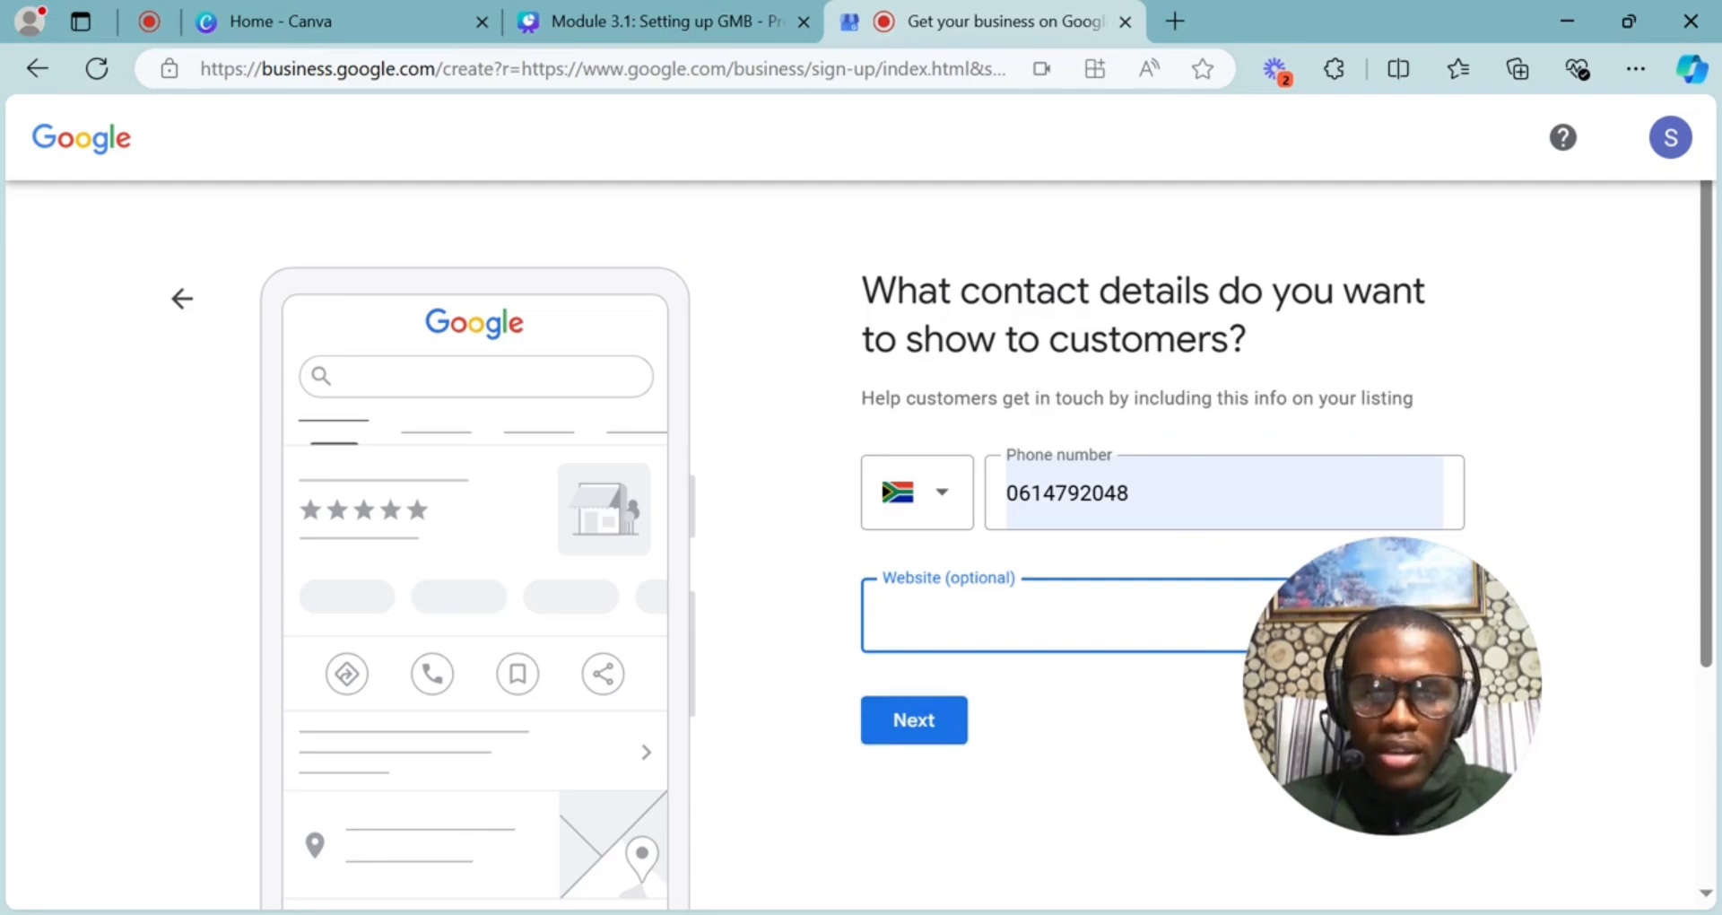
left_click(896, 725)
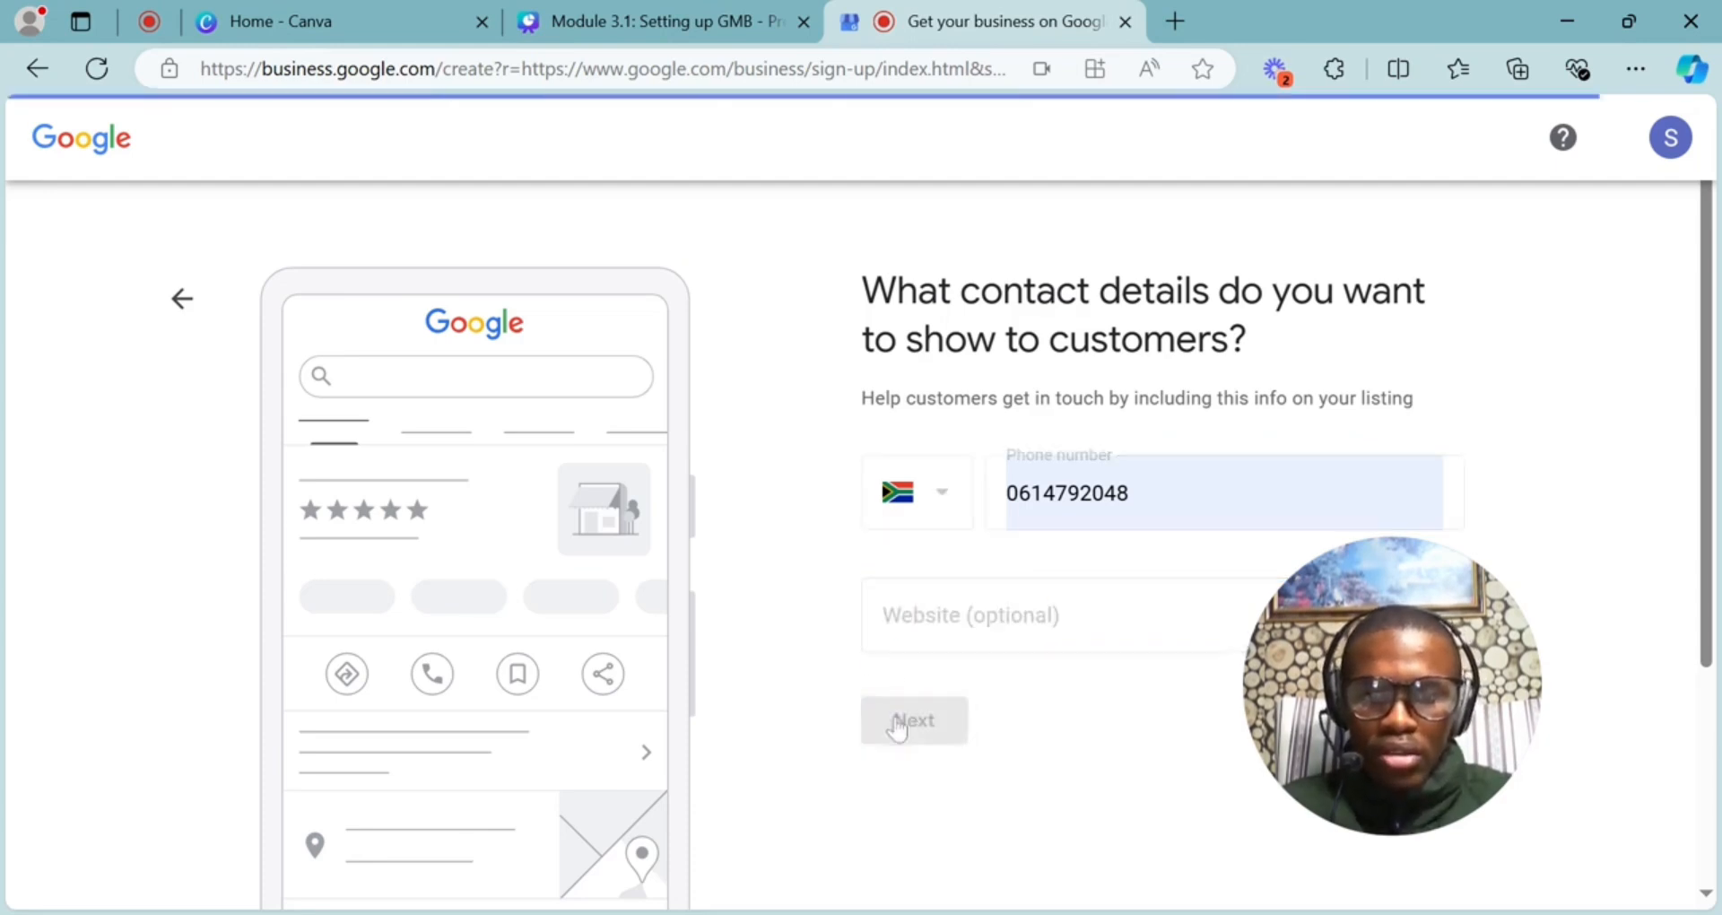
Step: Choose phone code as the verification method and request the code by text message
left_click_drag(1712, 581, 1719, 635)
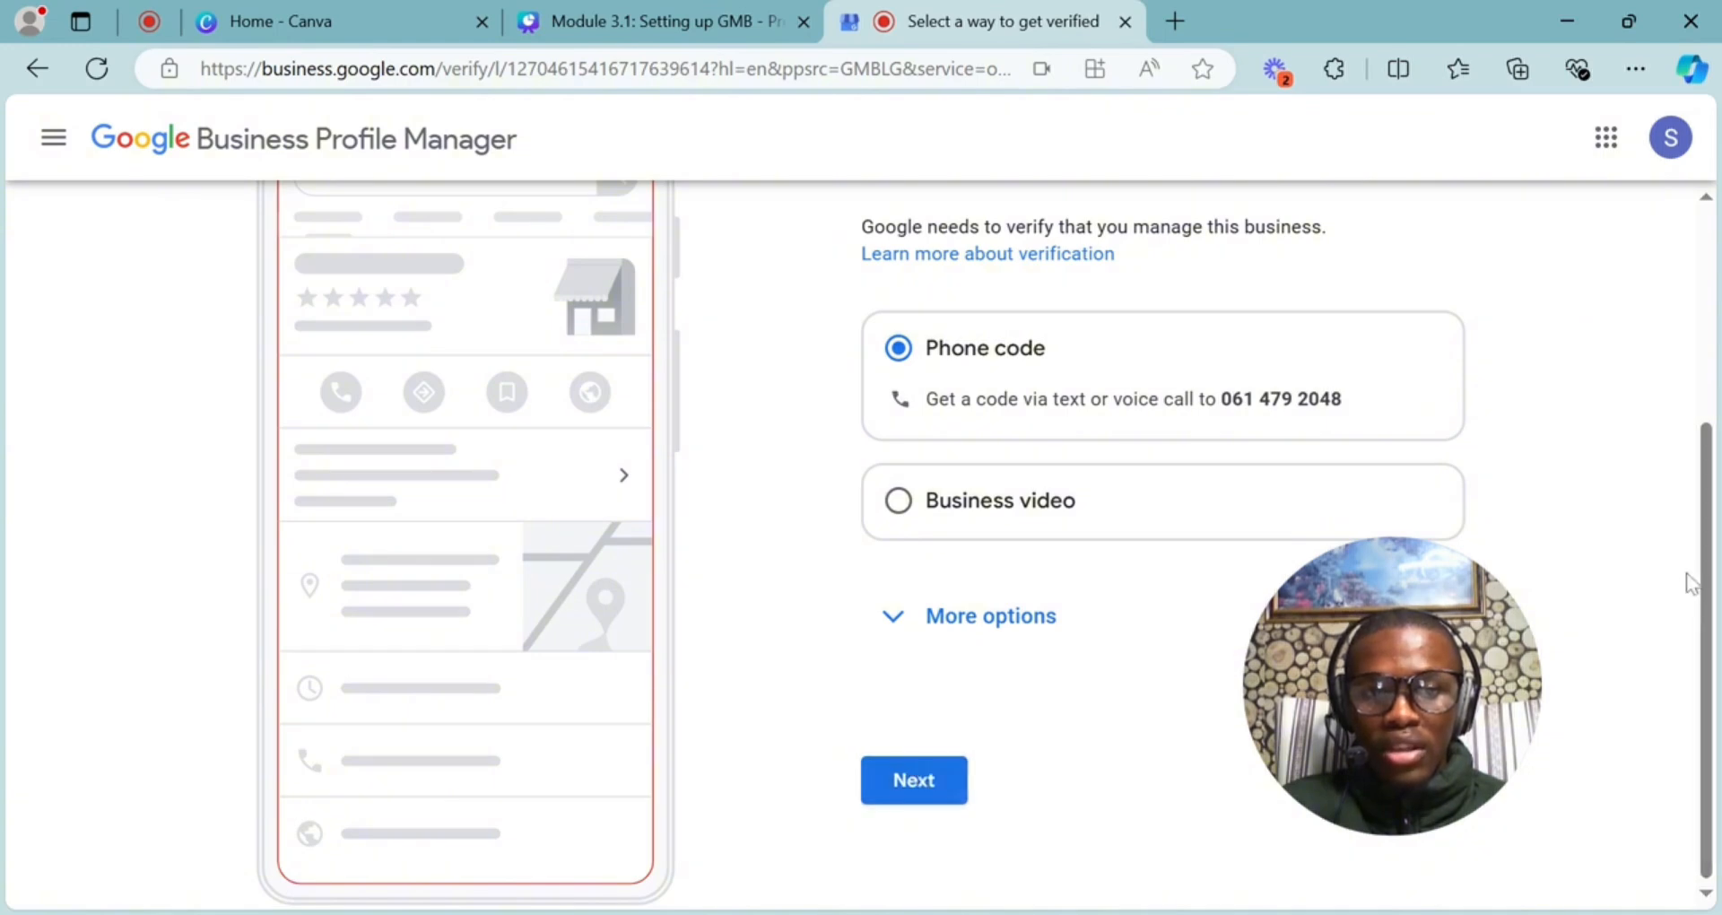
mouse_move(1716, 563)
left_mouse_down()
mouse_move(1715, 375)
mouse_move(1717, 545)
left_mouse_up()
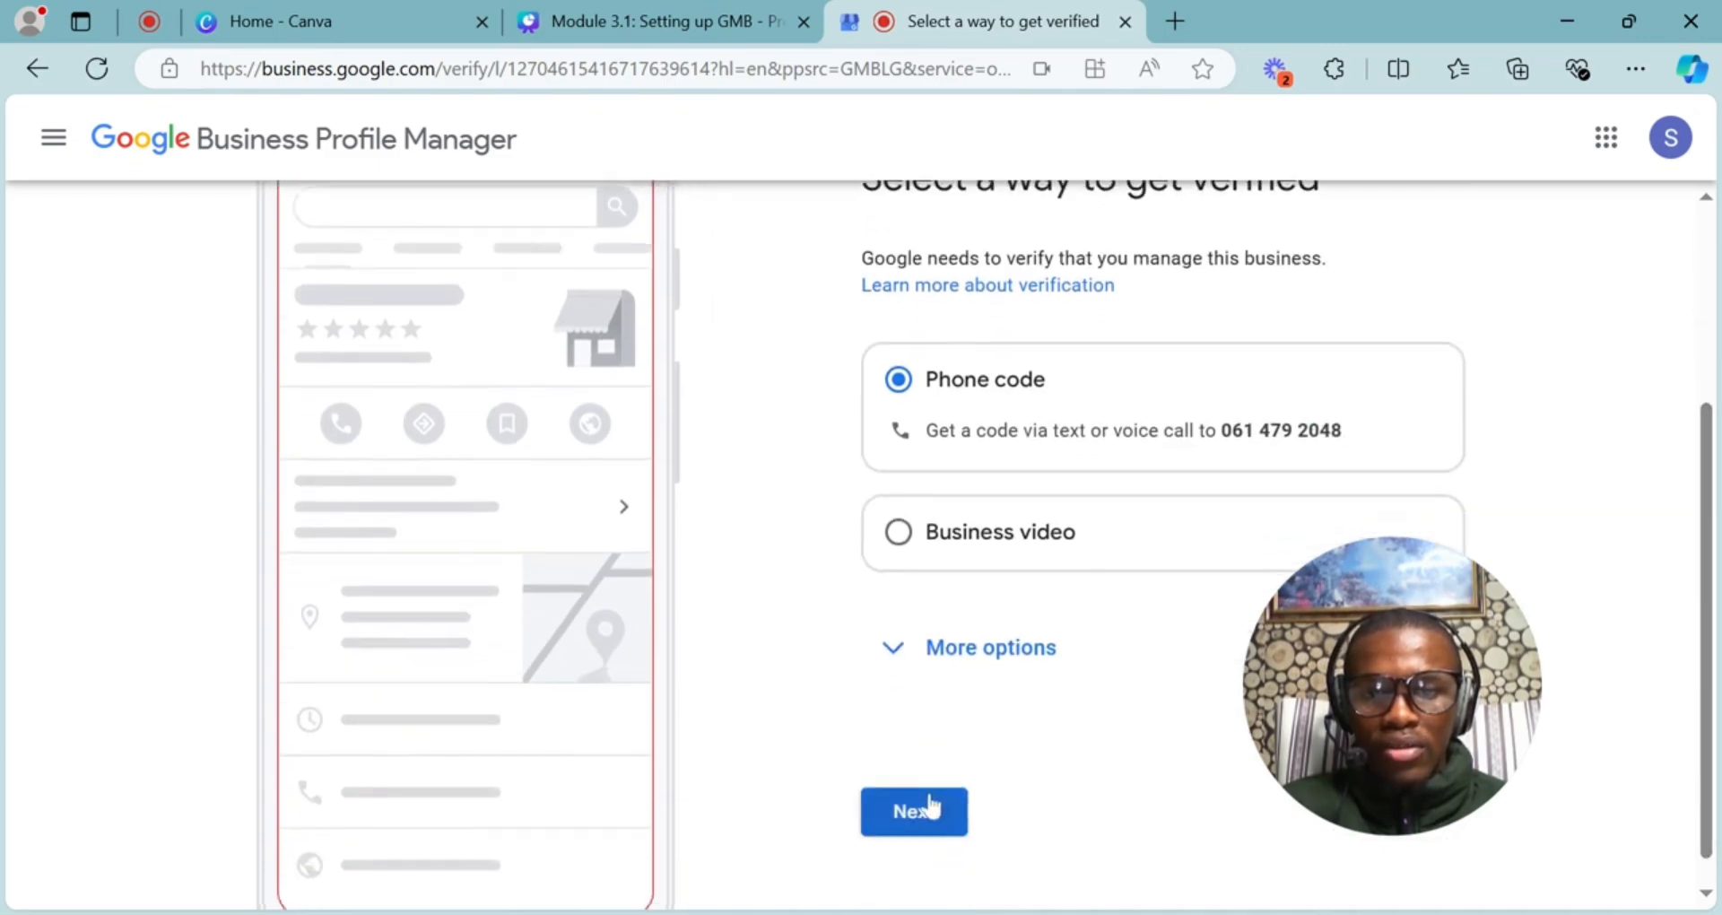
left_click(960, 644)
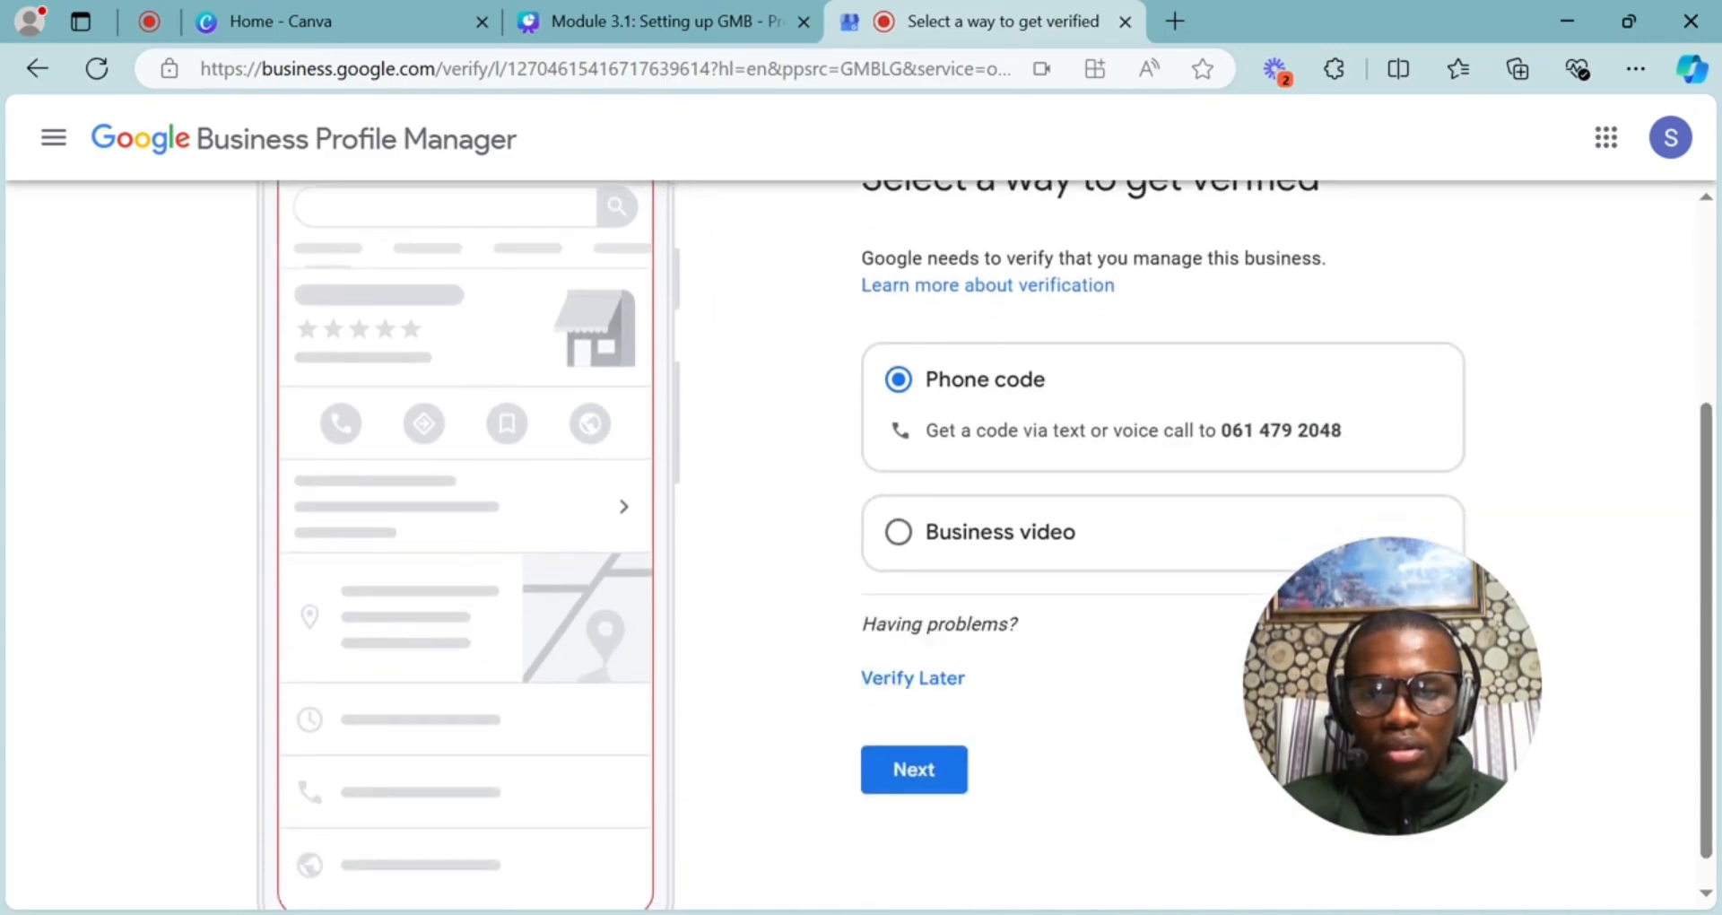
left_click(914, 767)
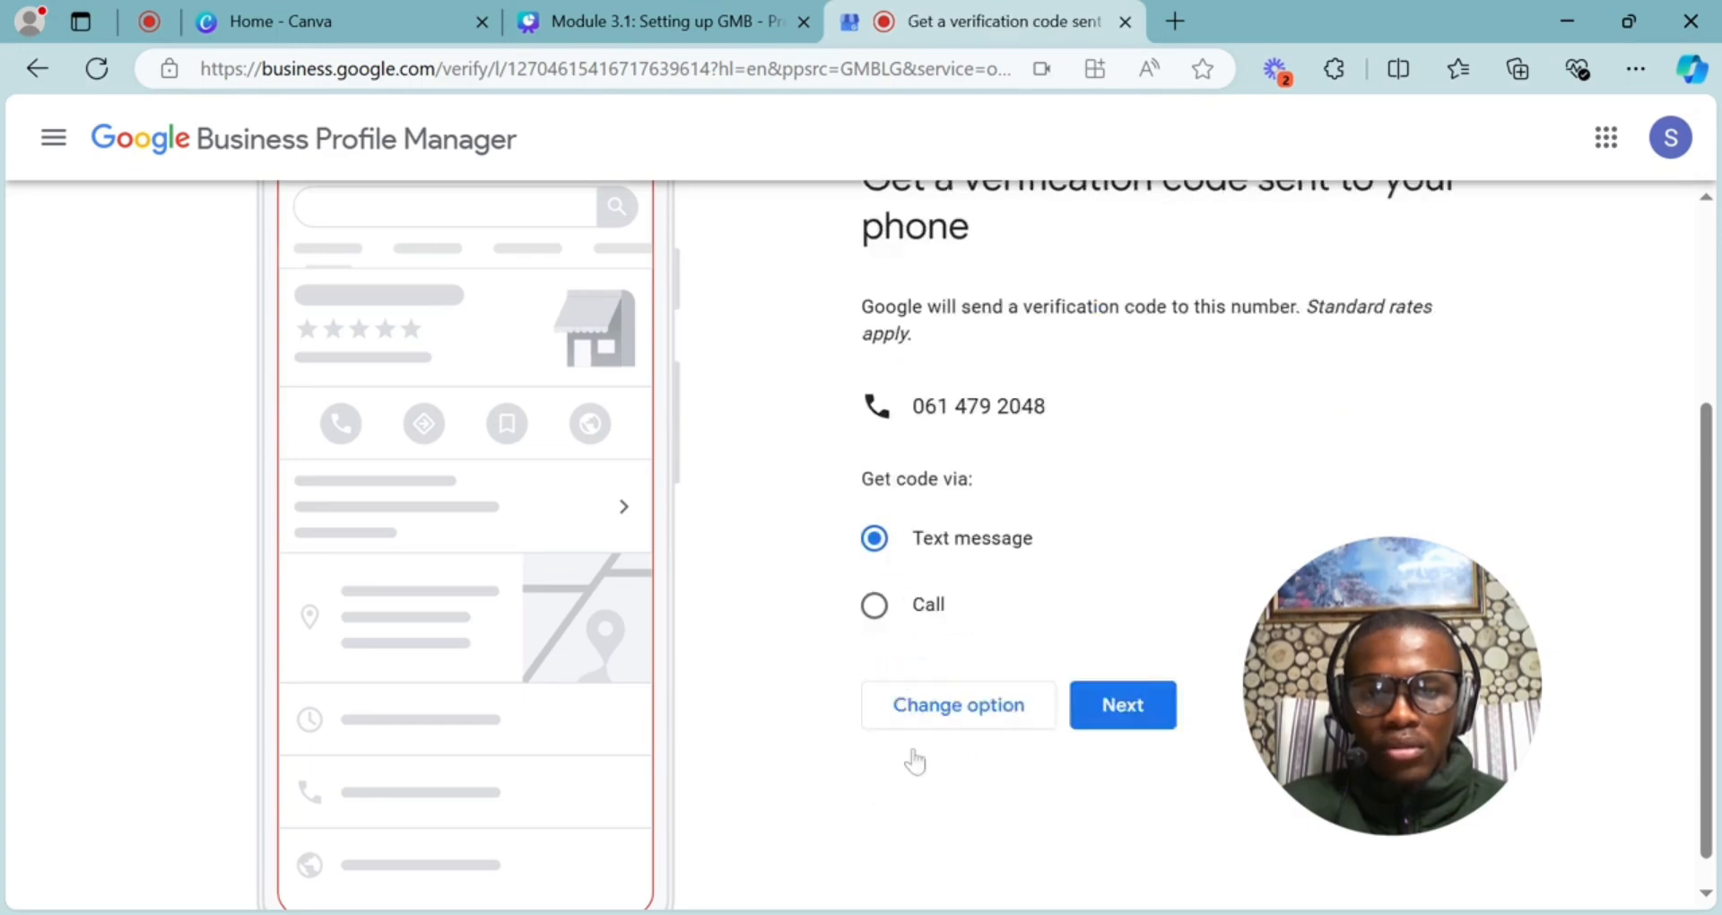
left_click(1116, 702)
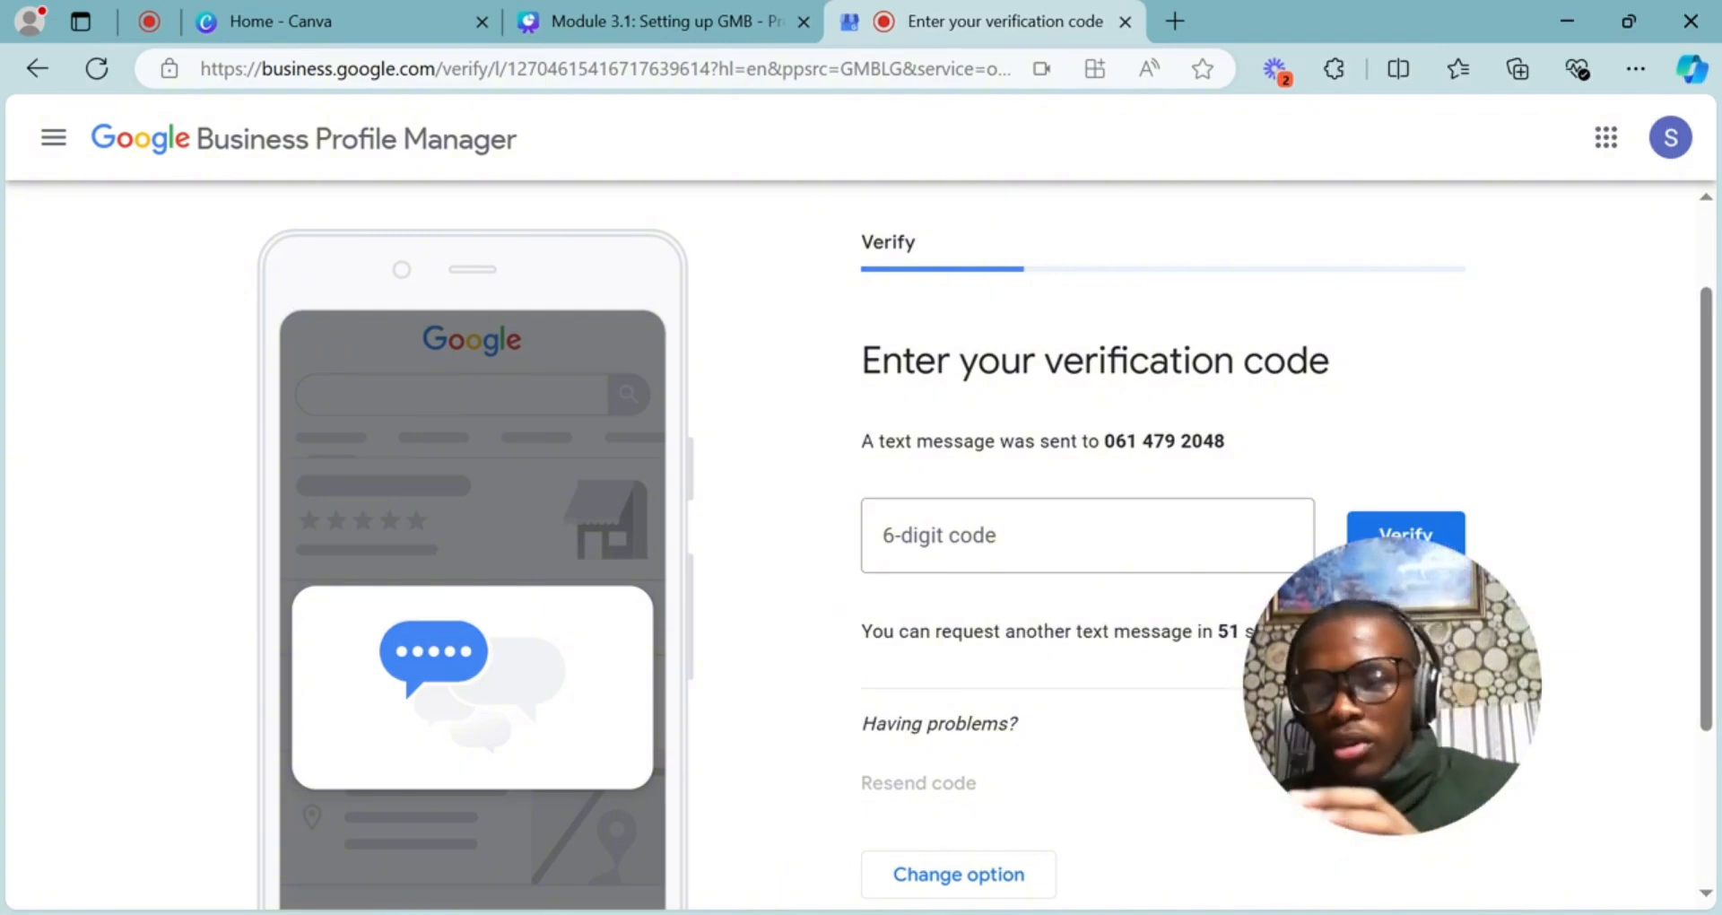
Step: Enter the 6-digit verification code to verify the business and continue to customizing the profile
key("Return")
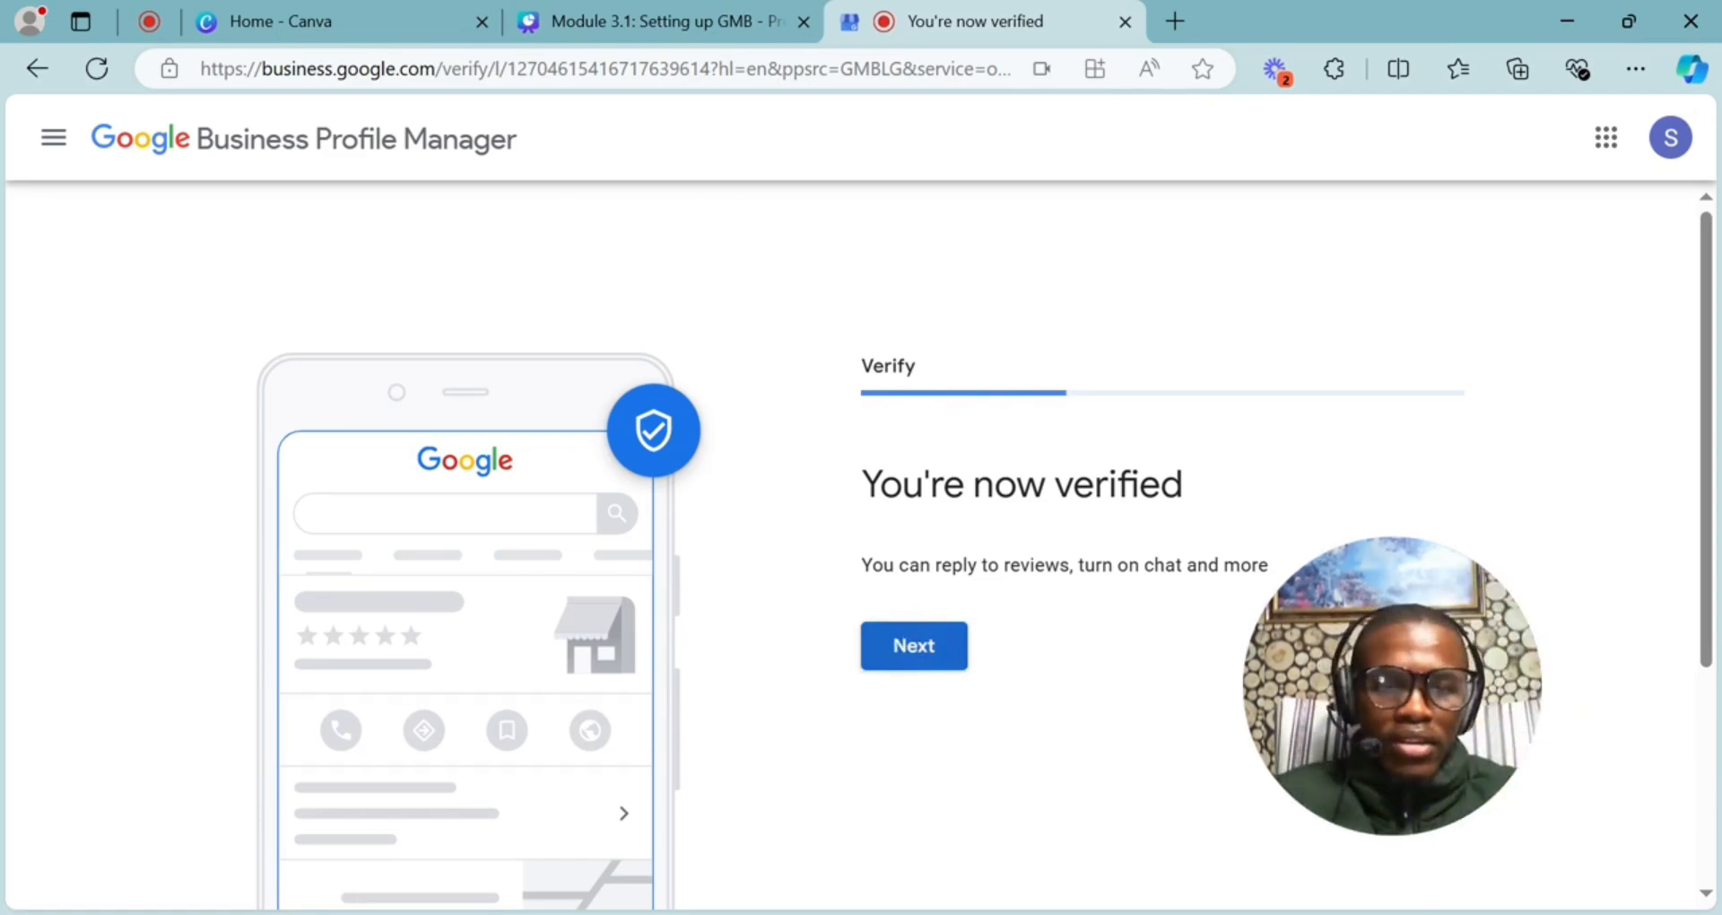
left_click(914, 645)
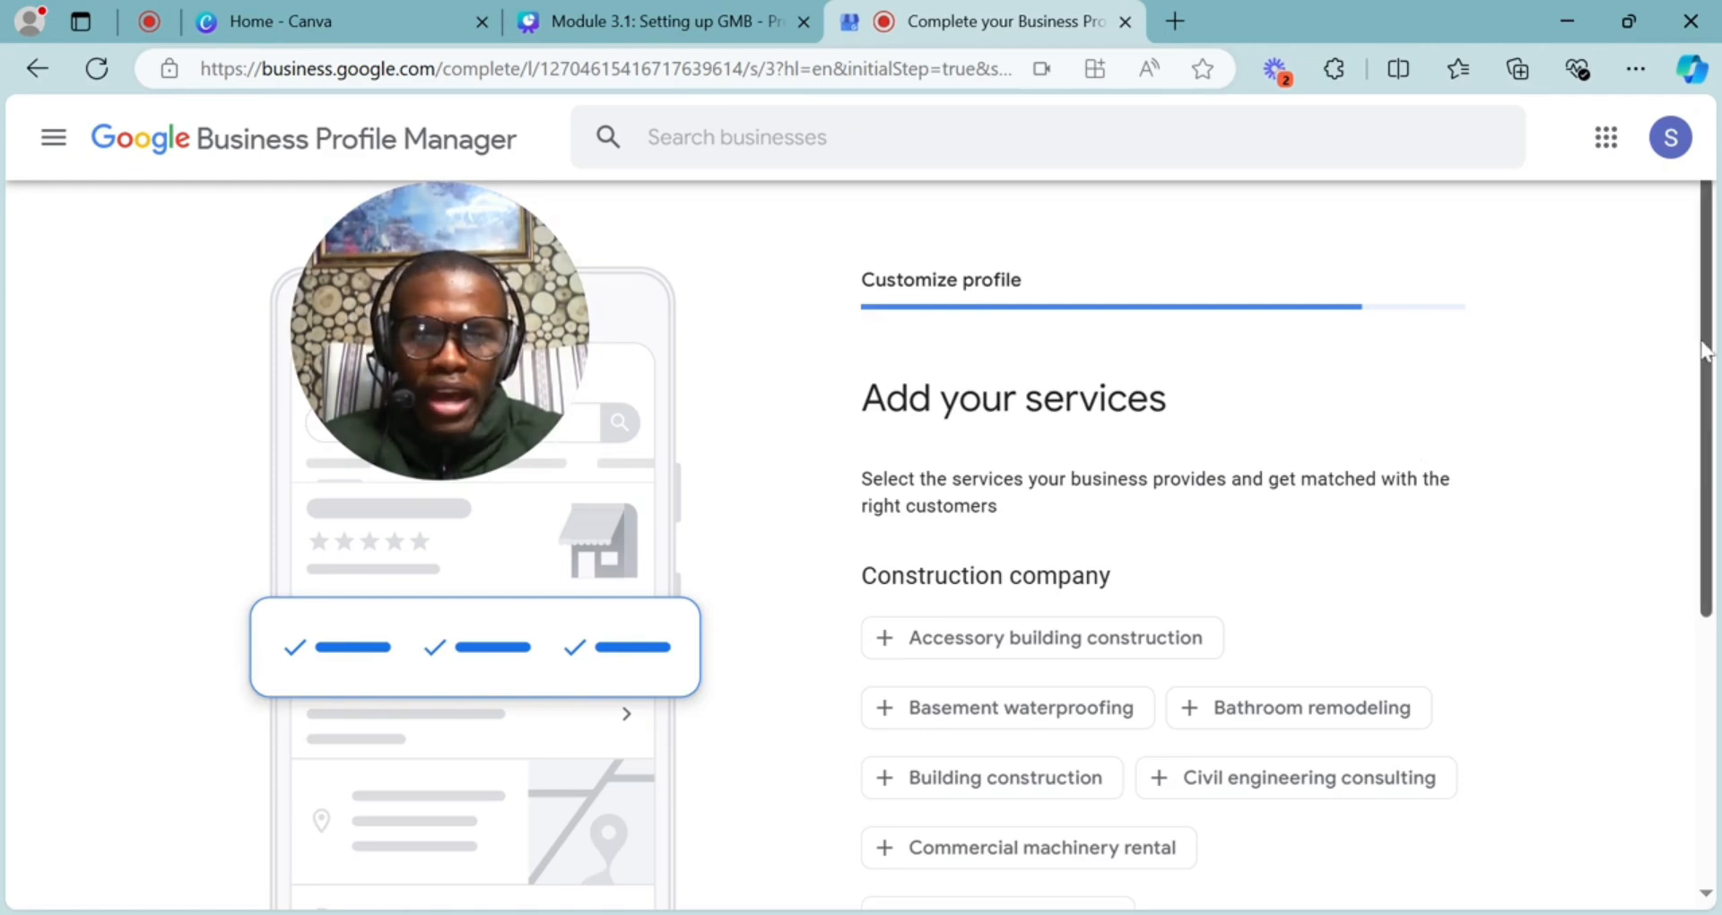
Step: Expand the list of construction company services and select Bathroom remodeling and Building construction
left_click_drag(1704, 350, 1717, 489)
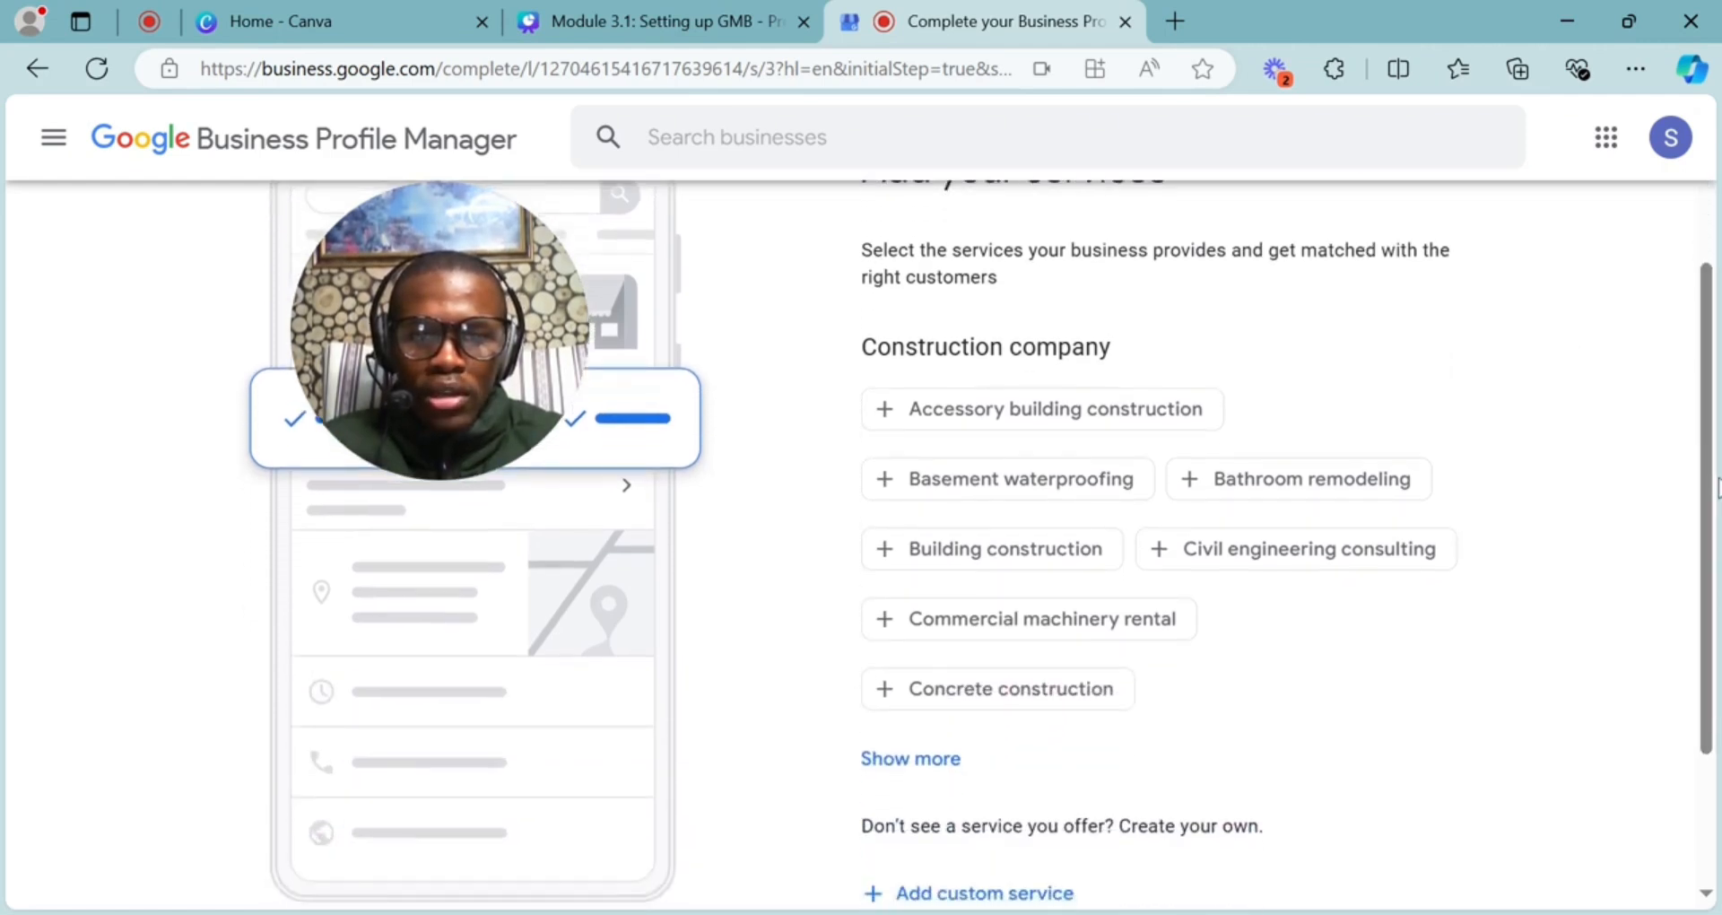
left_click(910, 761)
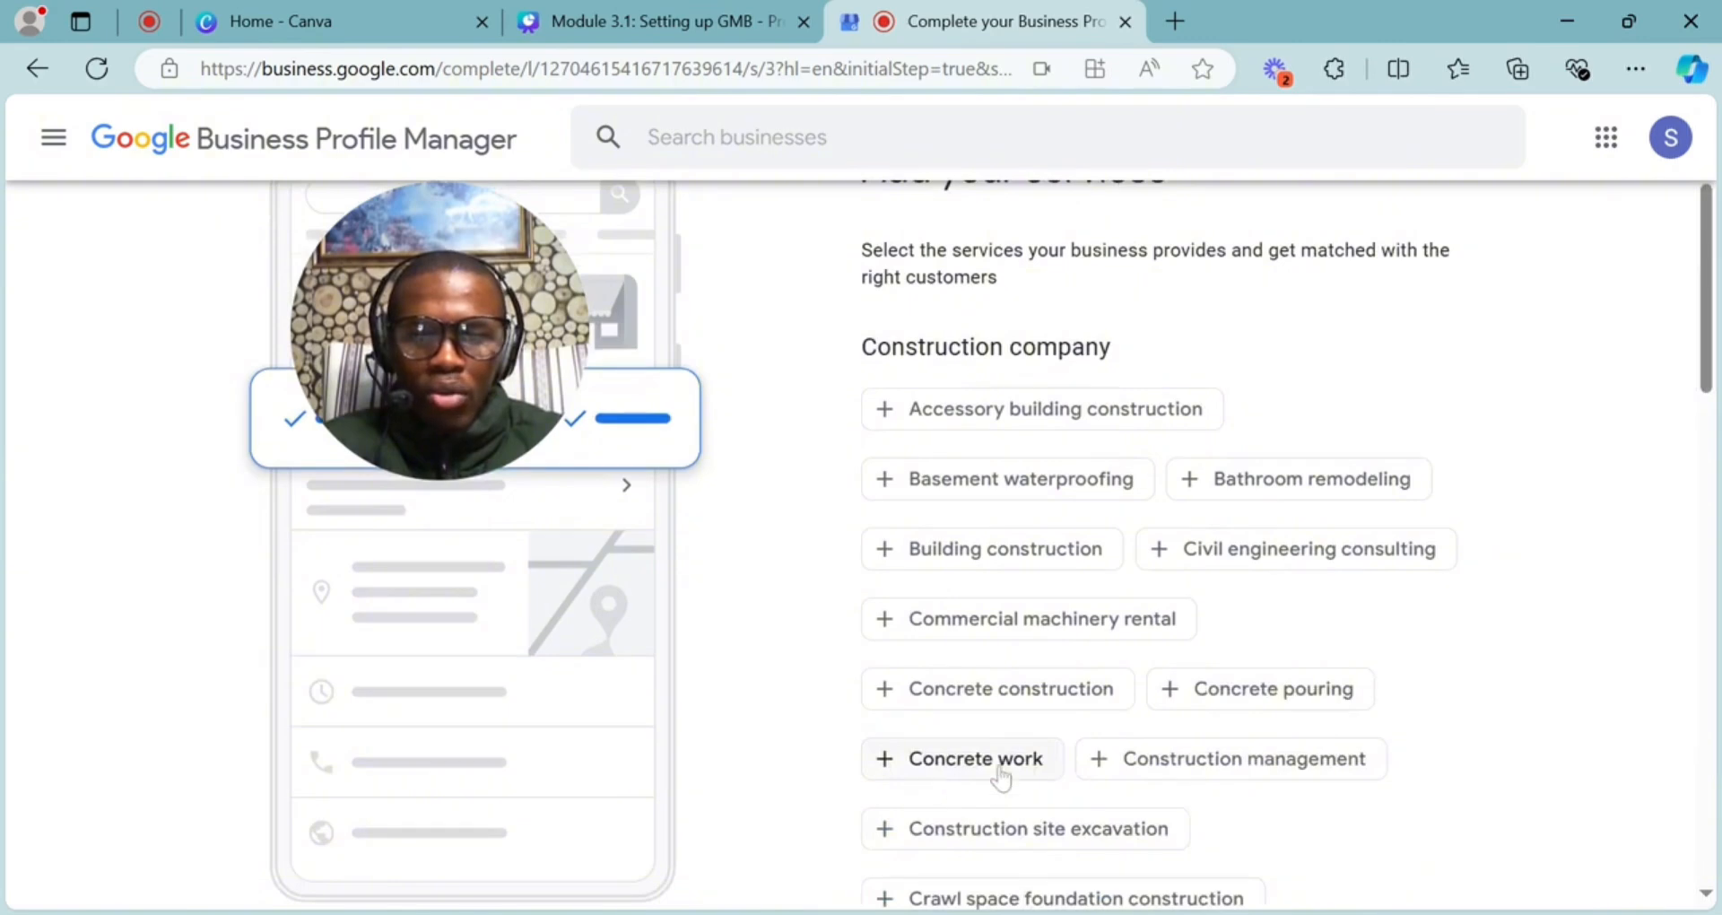
left_click(1331, 493)
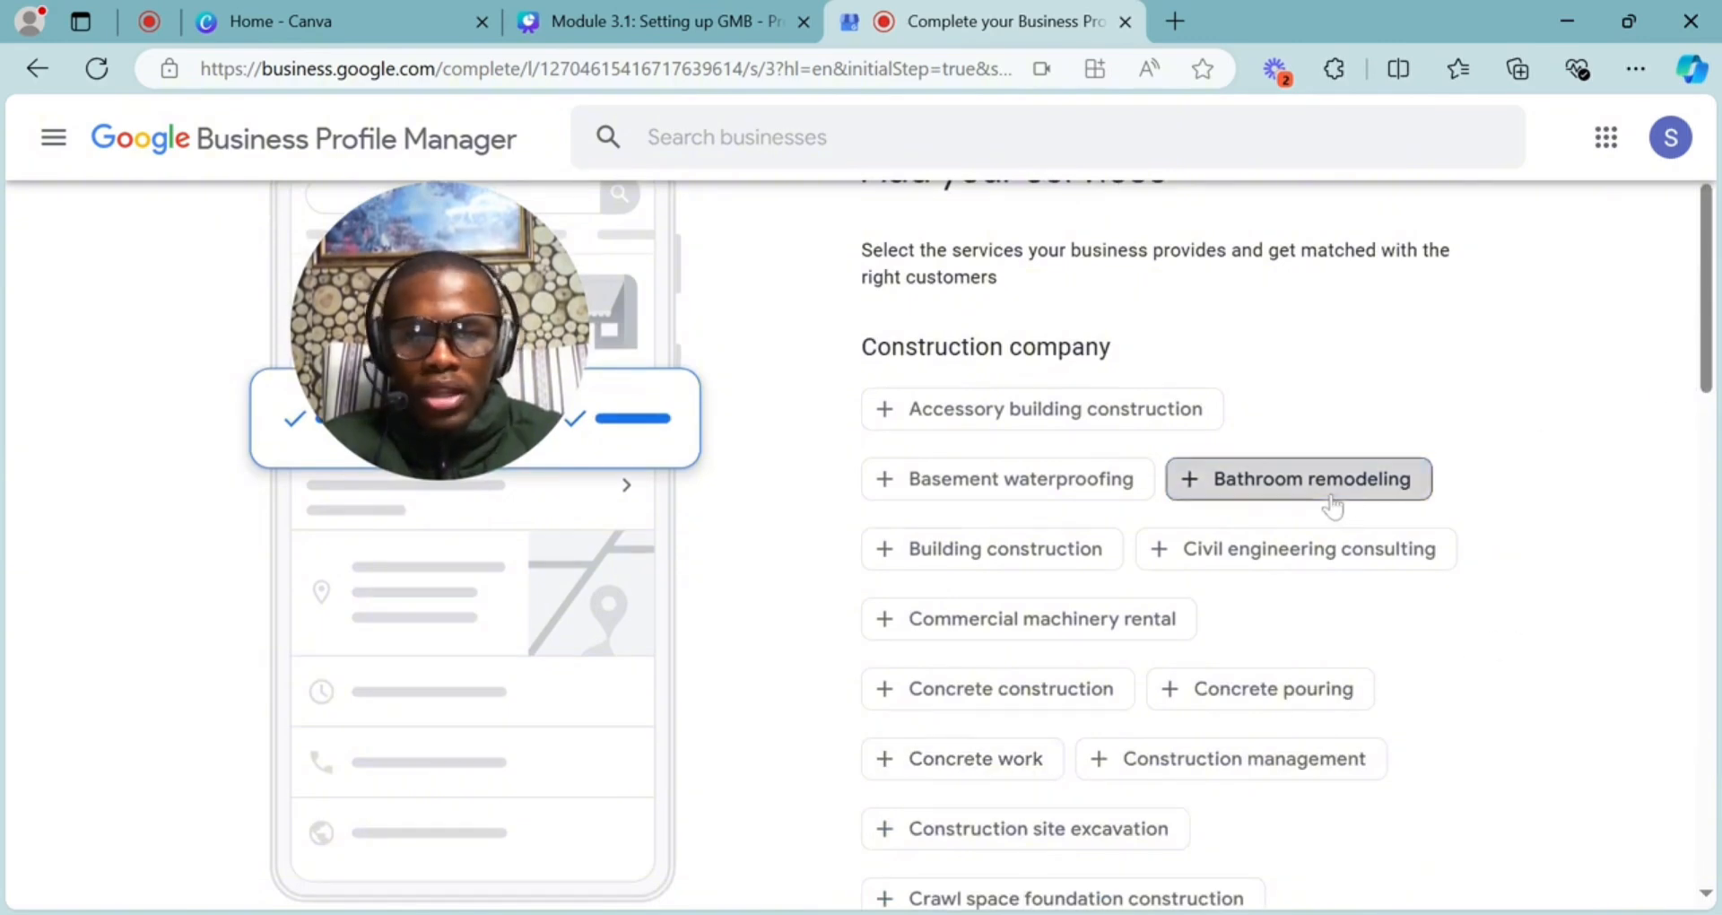
left_click(1087, 563)
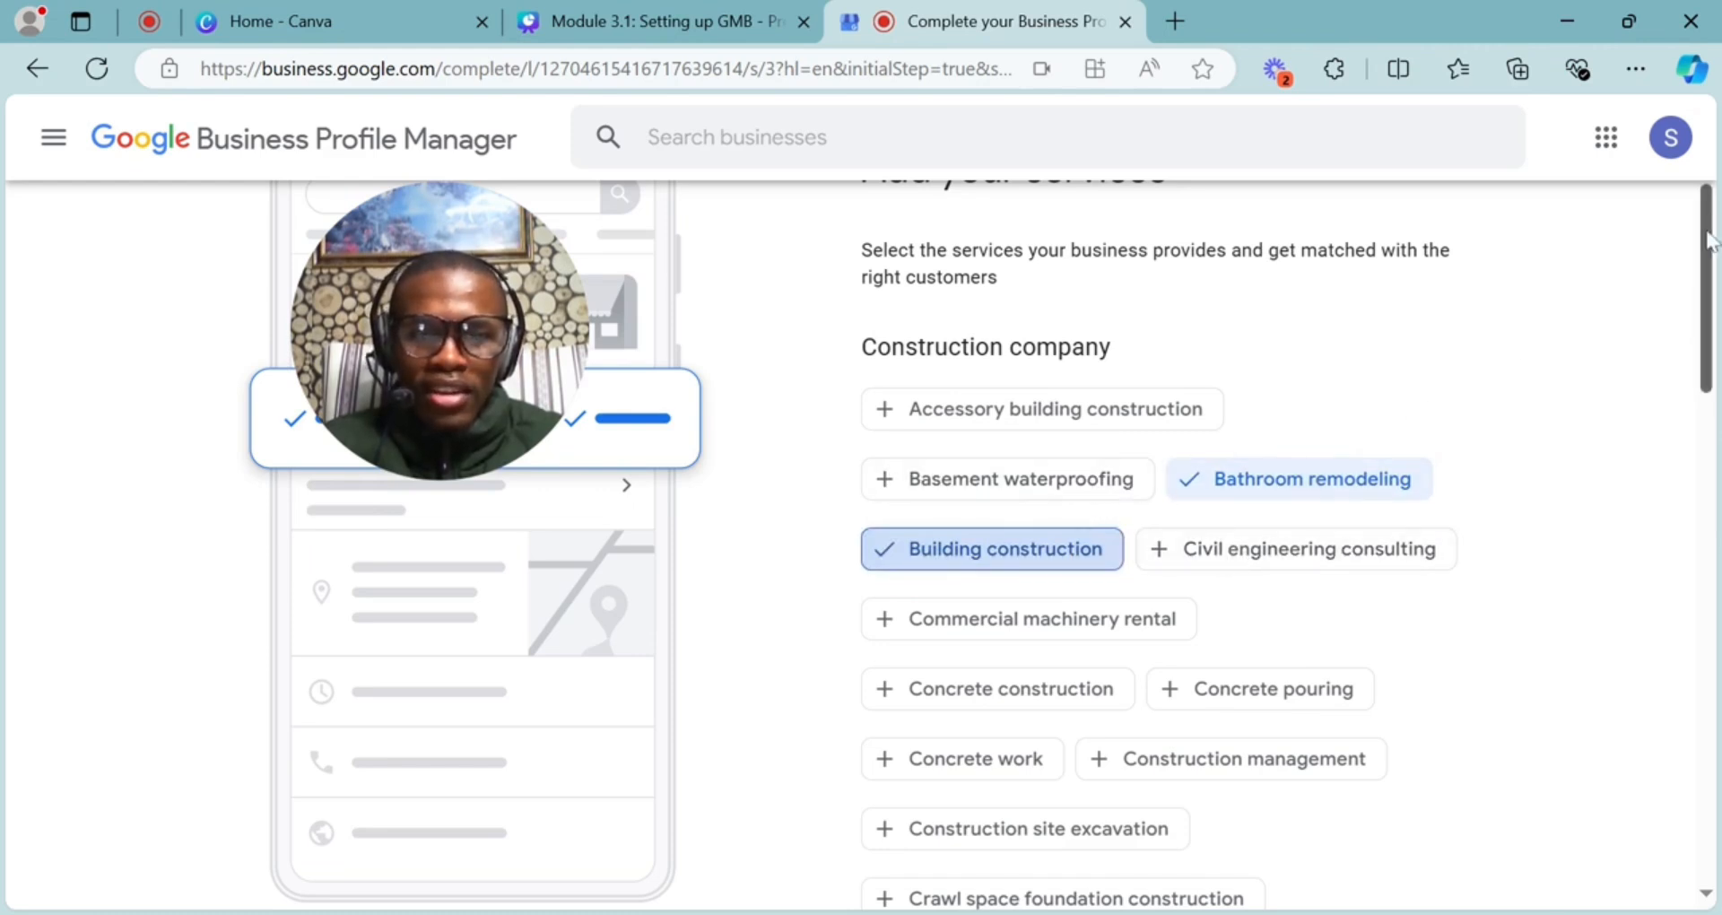
Step: Add Deck construction, Home renovations and Home building to the selected construction company services
left_click_drag(1709, 240, 1711, 315)
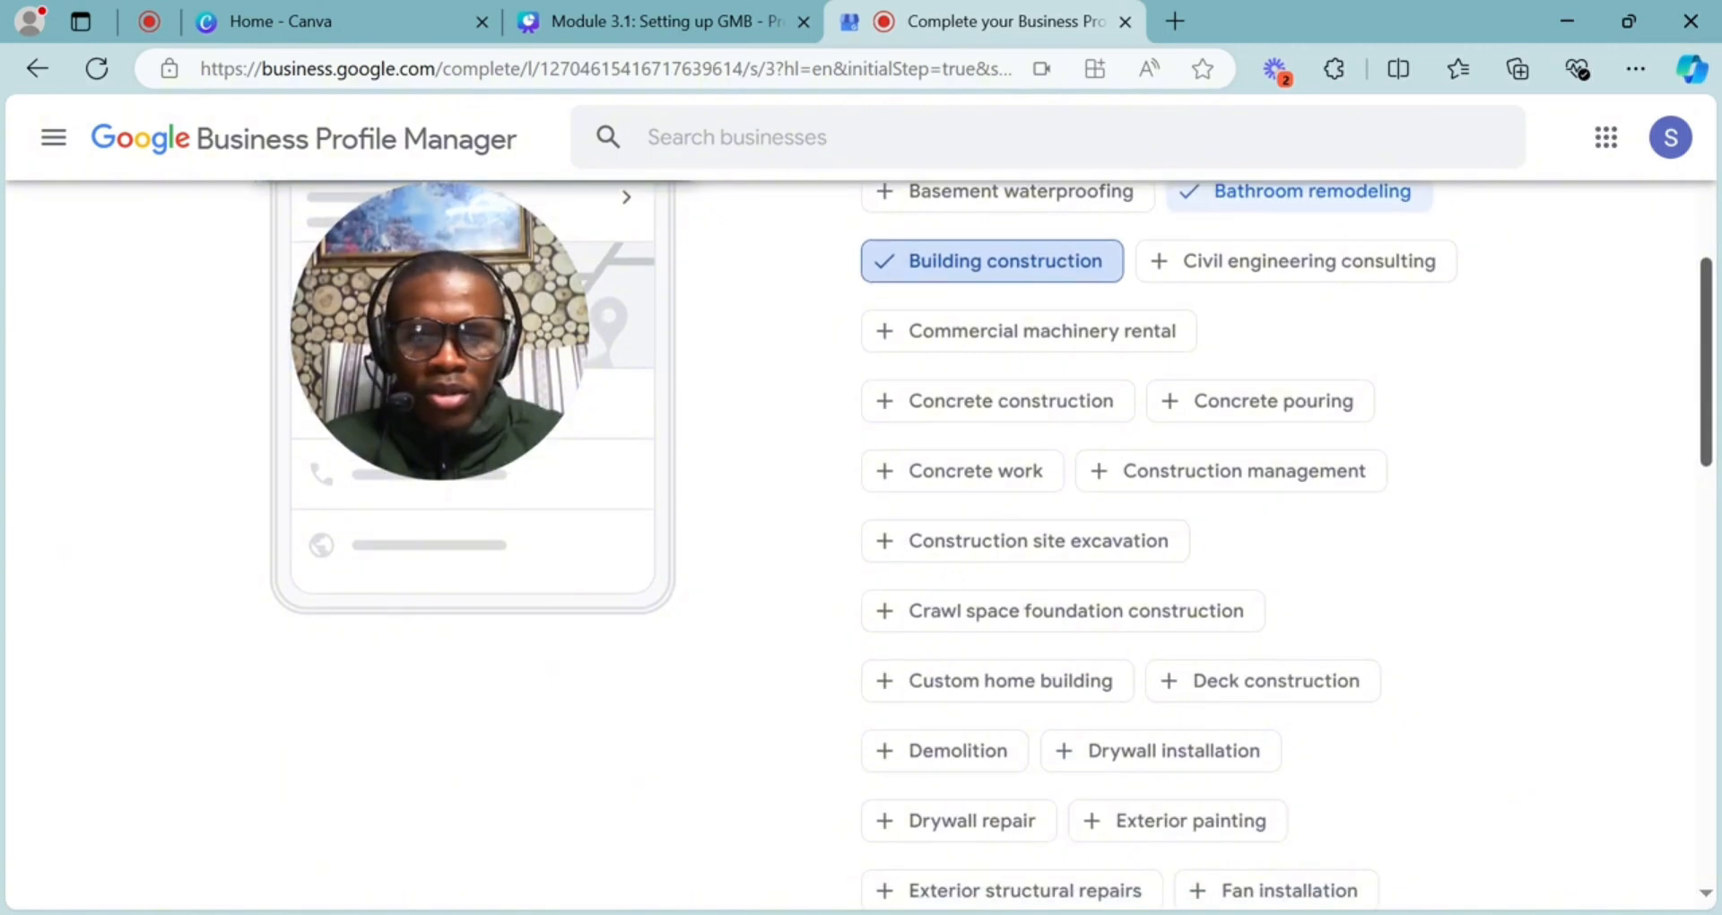
scroll(983, 538, "down", 1)
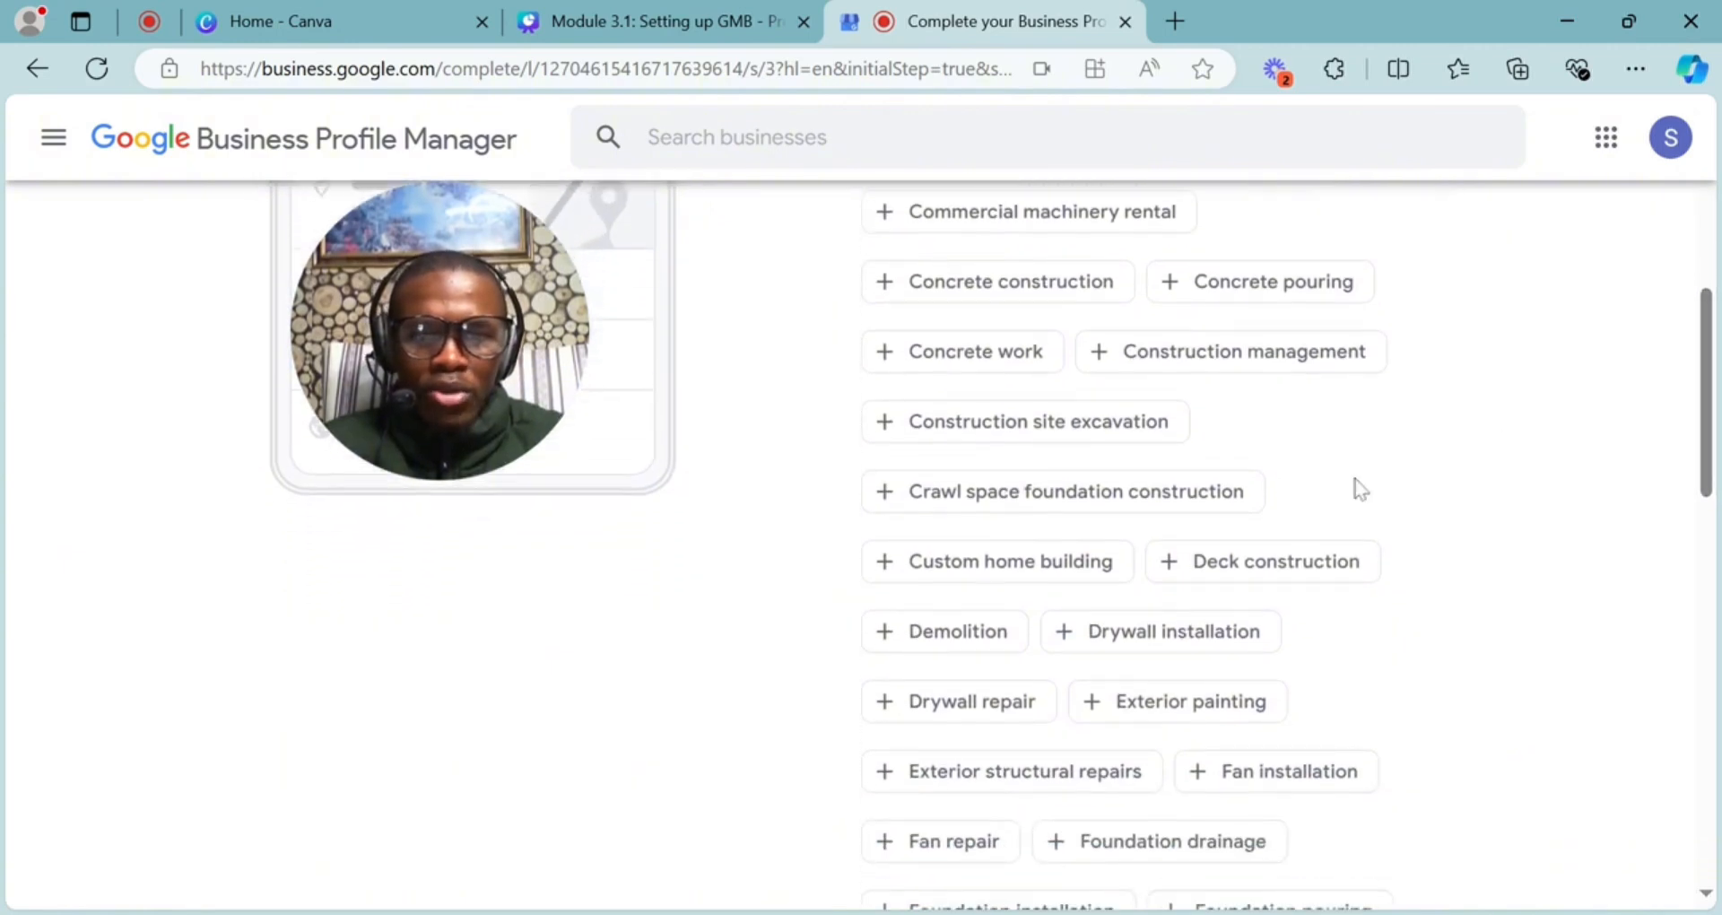
left_click(1314, 561)
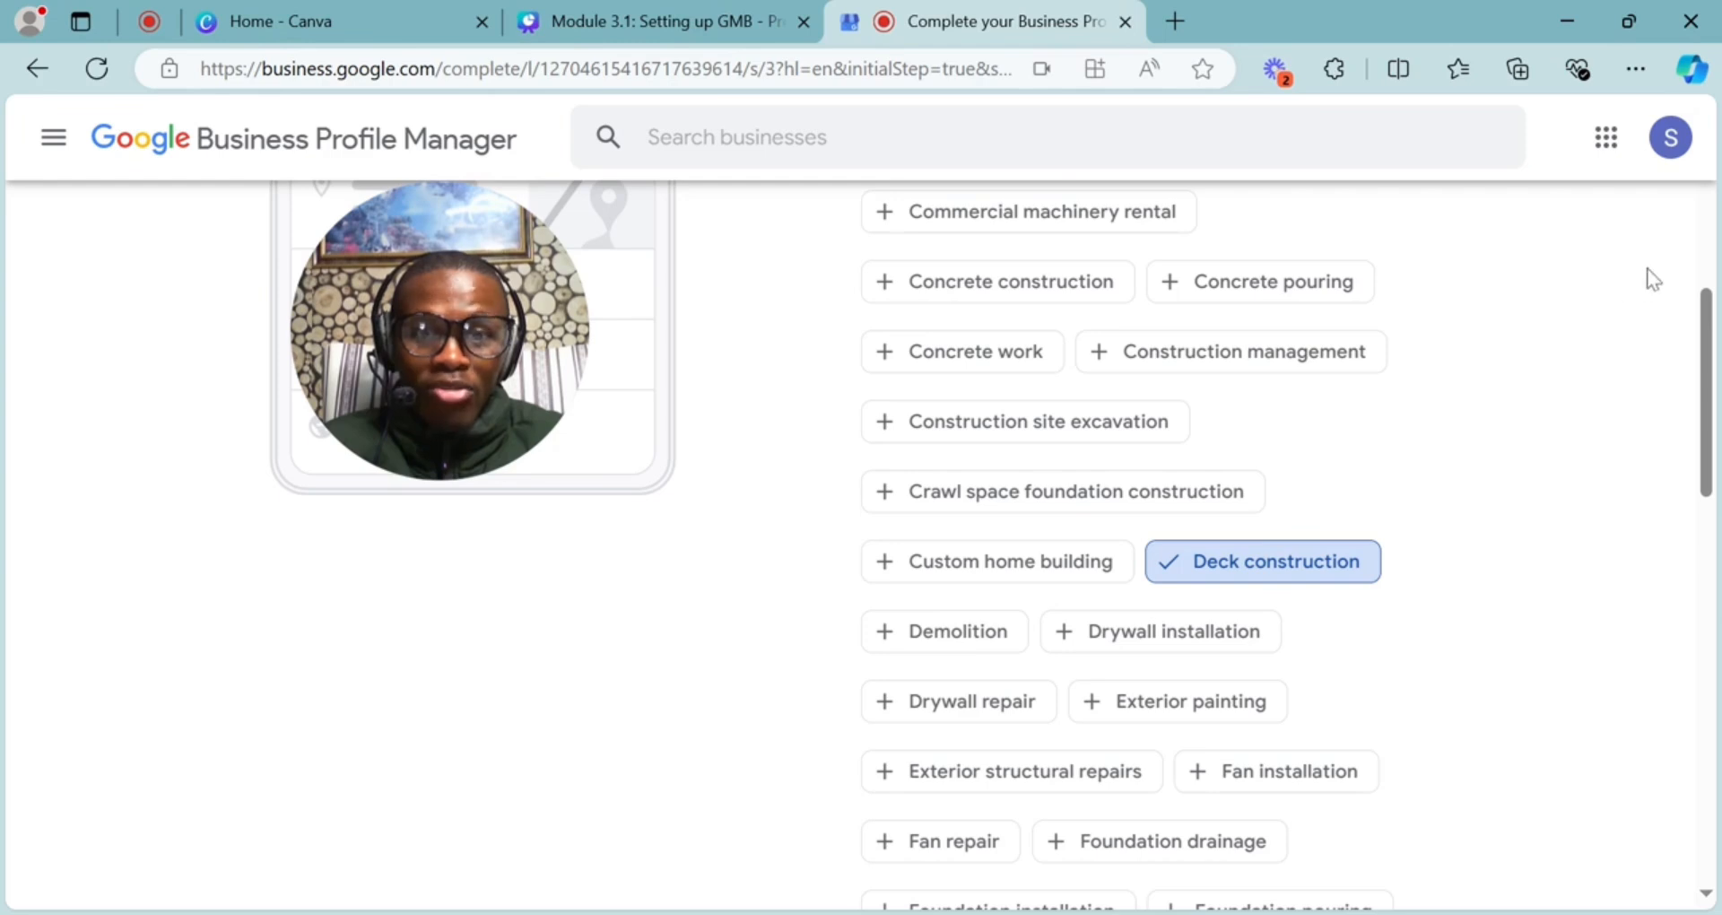
left_click_drag(1711, 310, 1707, 415)
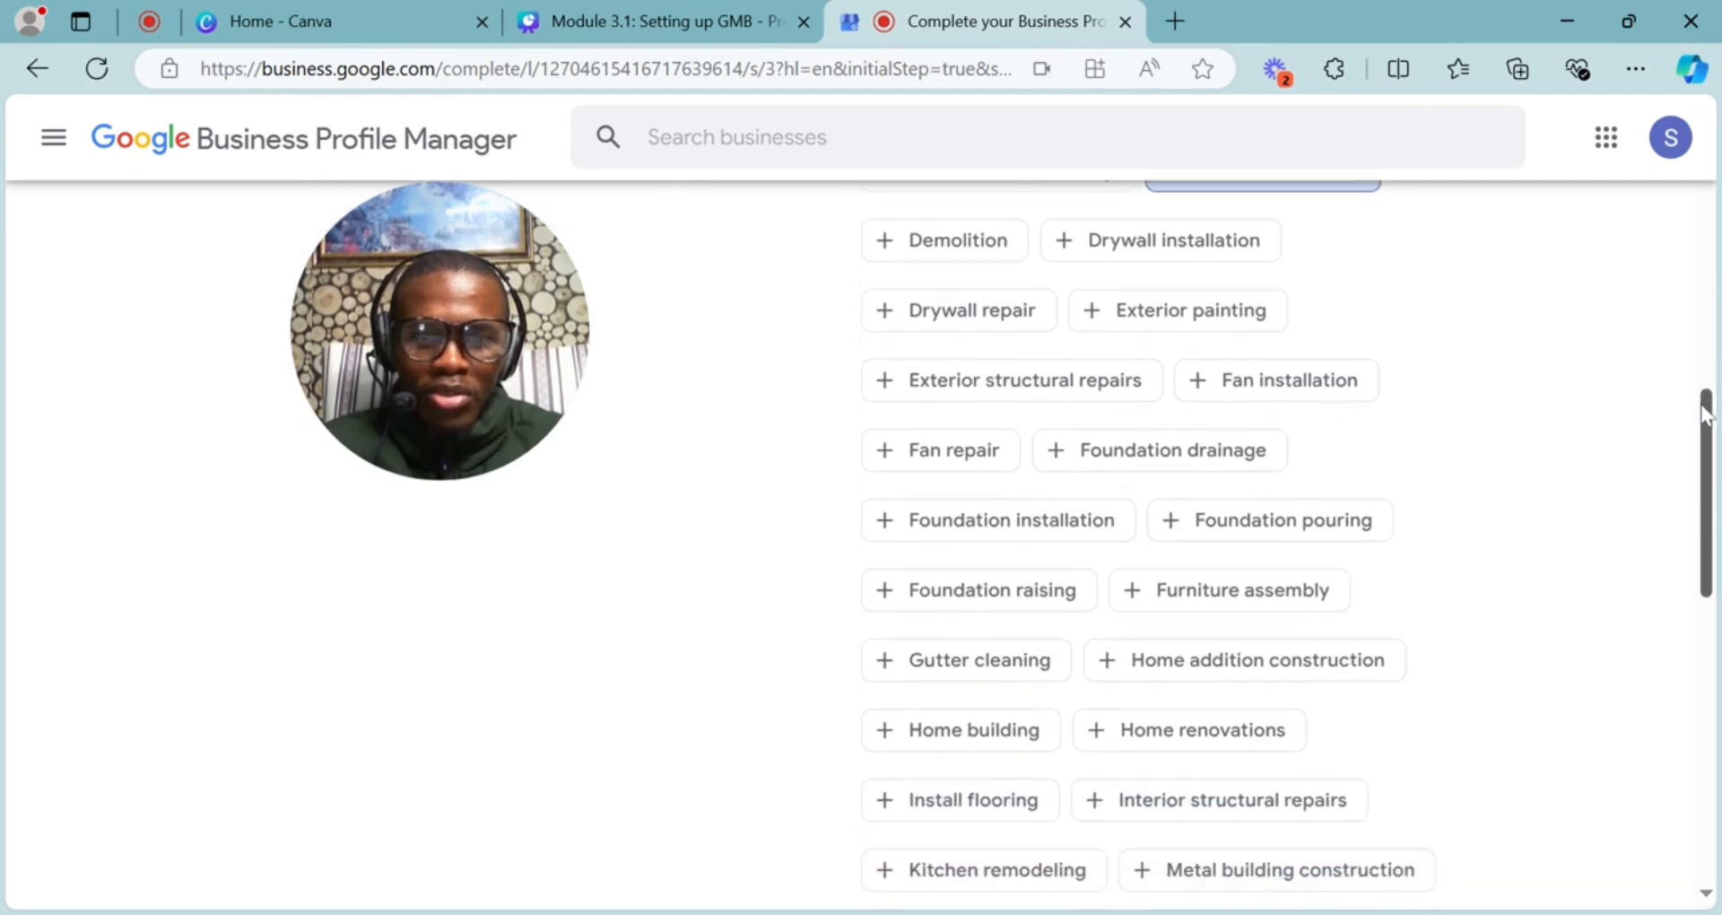
left_click(1200, 722)
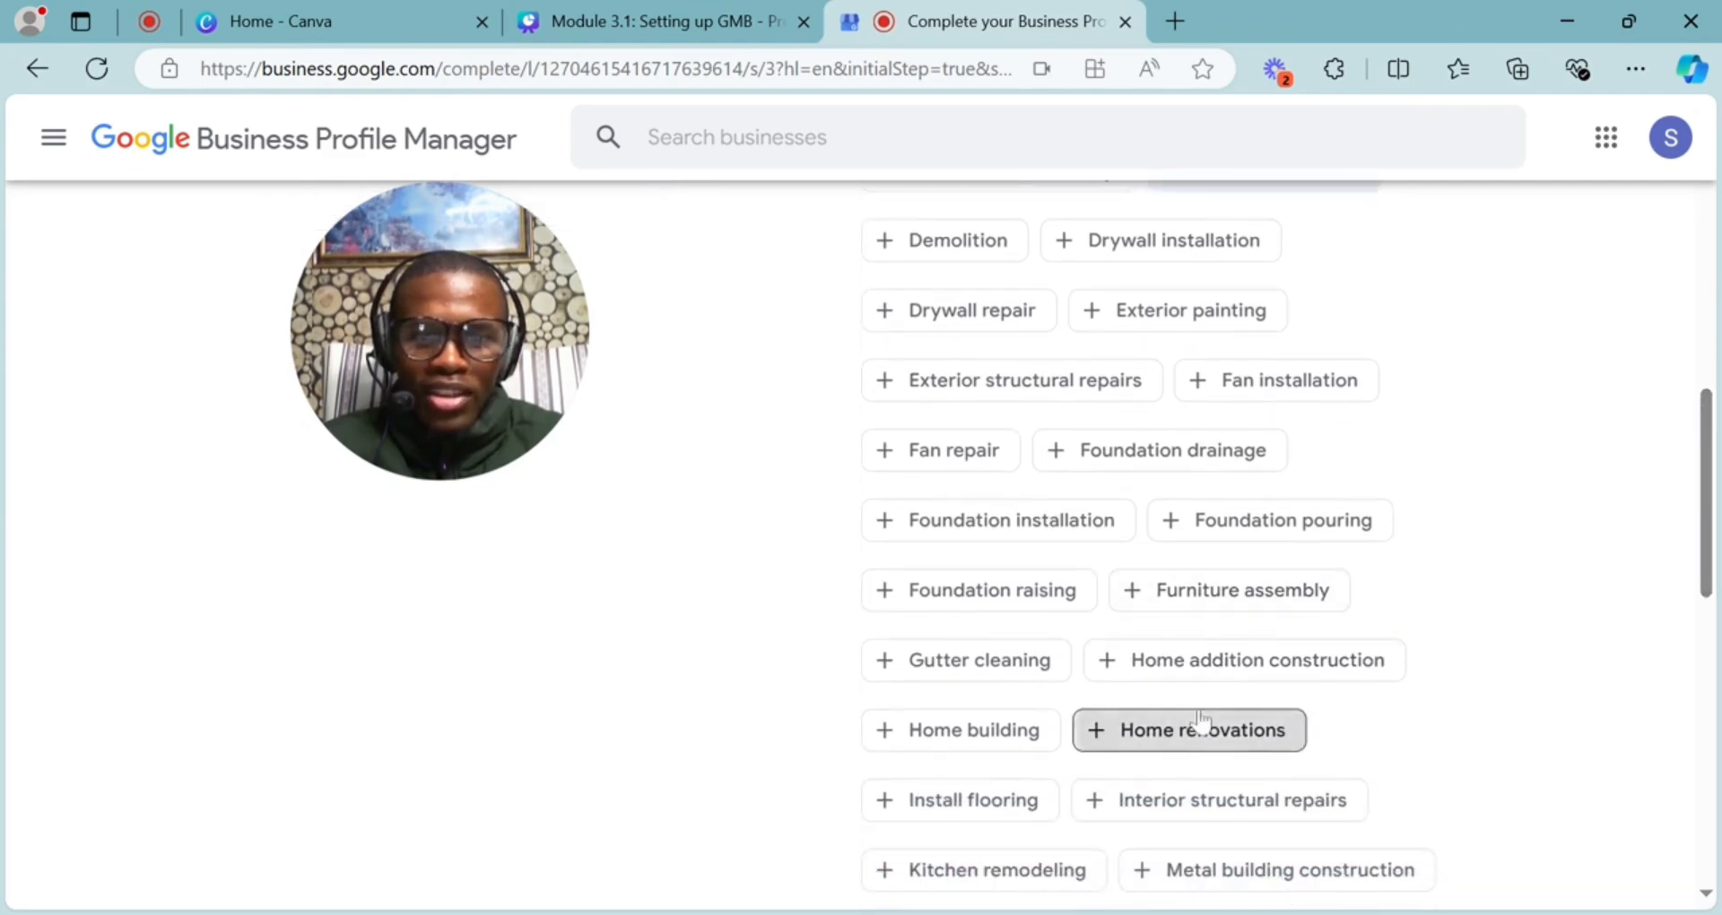
left_click(940, 748)
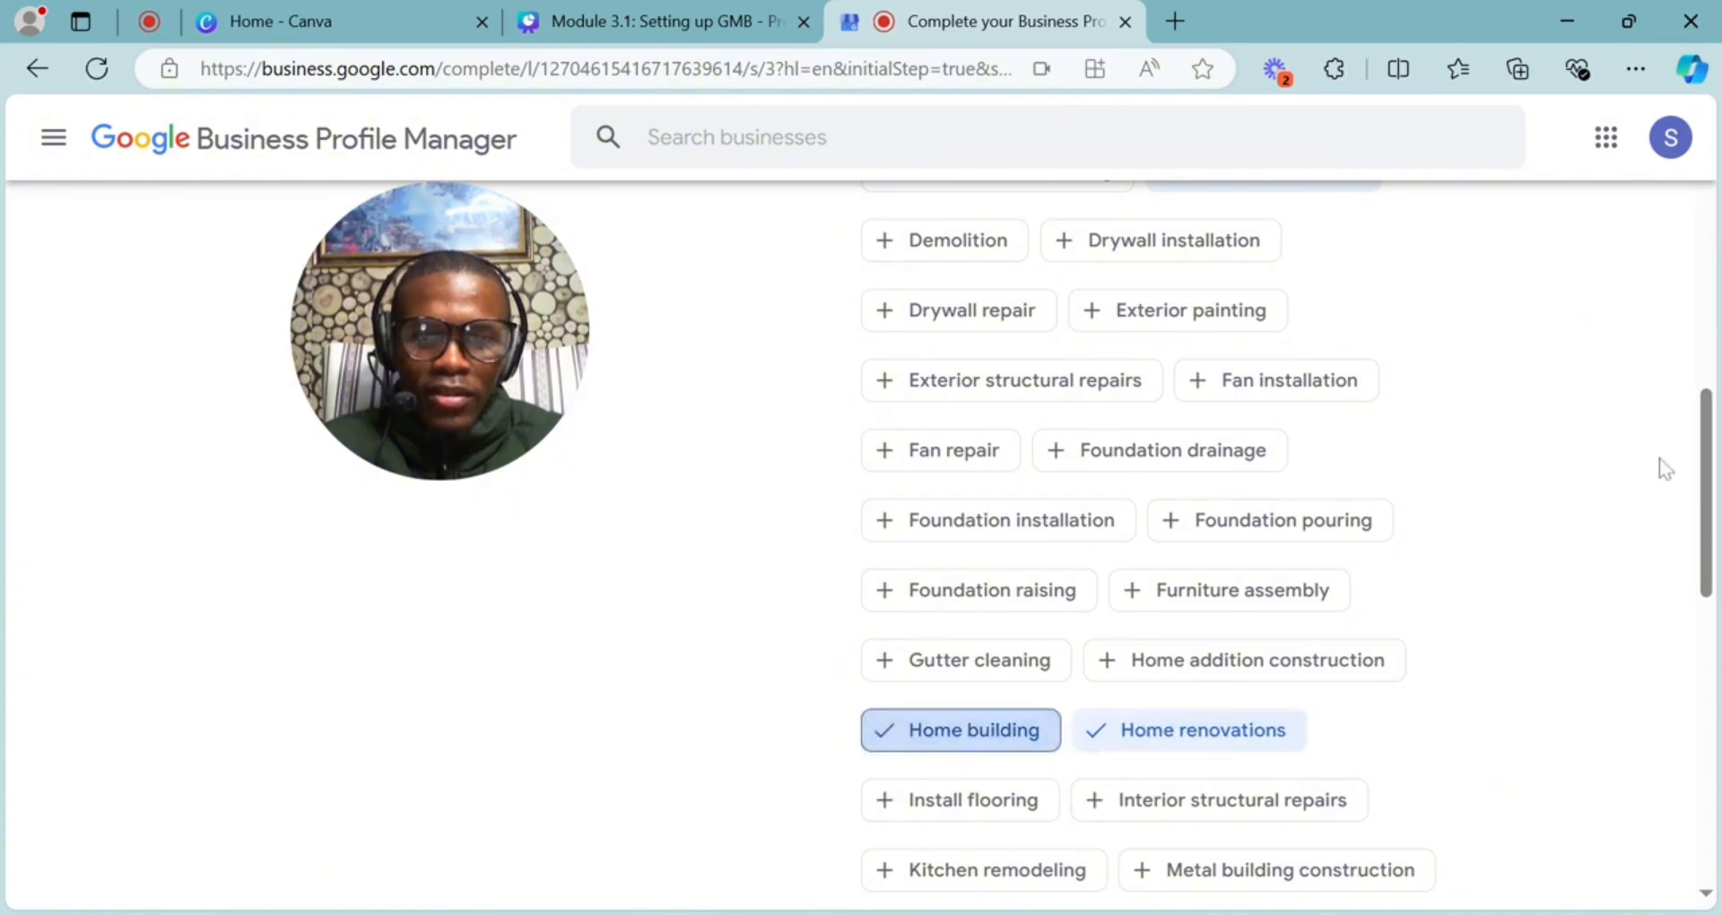
Step: Select Patio construction, Kitchen remodeling and New building construction as further services of the company
left_click_drag(1709, 453, 1709, 556)
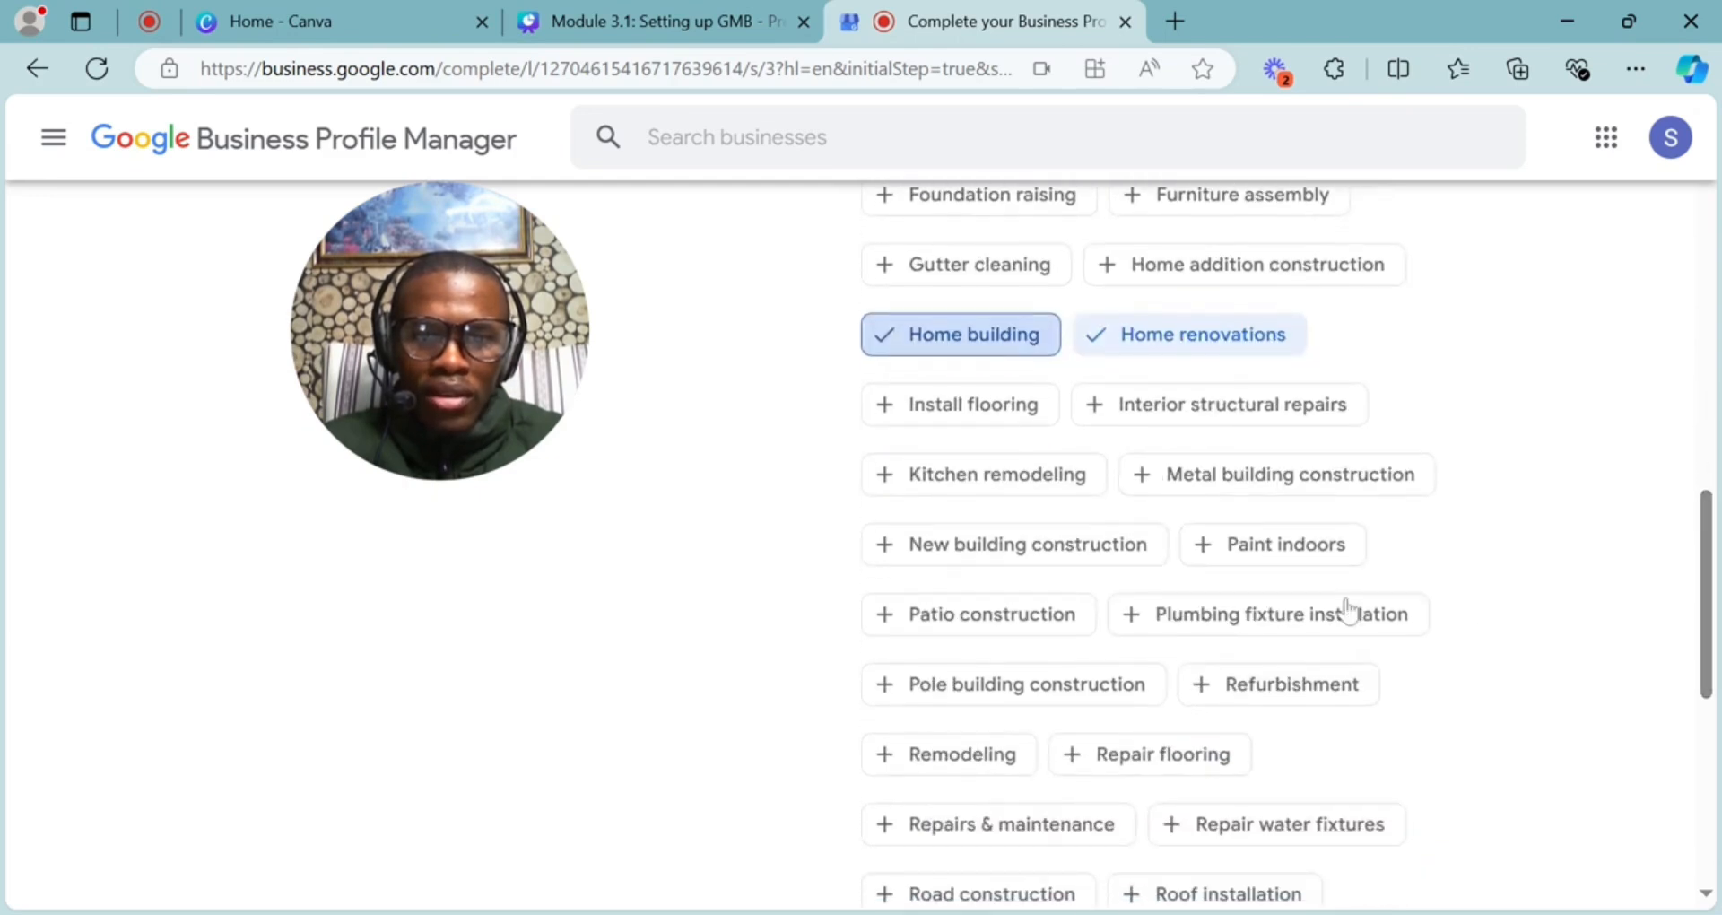
left_click(945, 633)
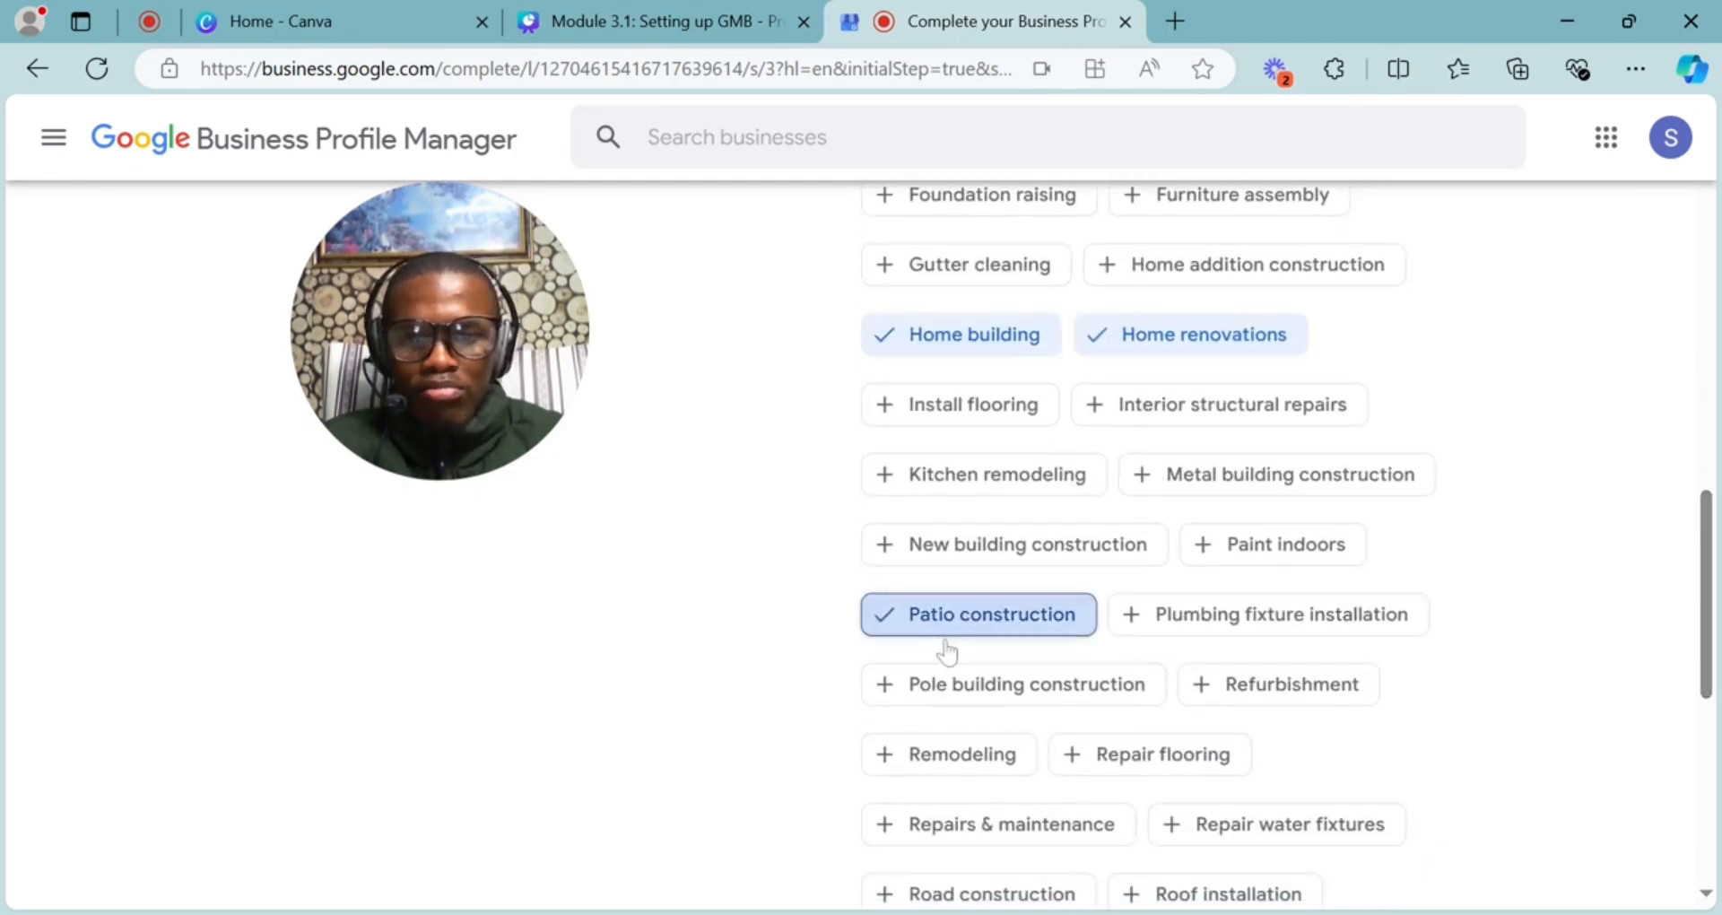
left_click(951, 493)
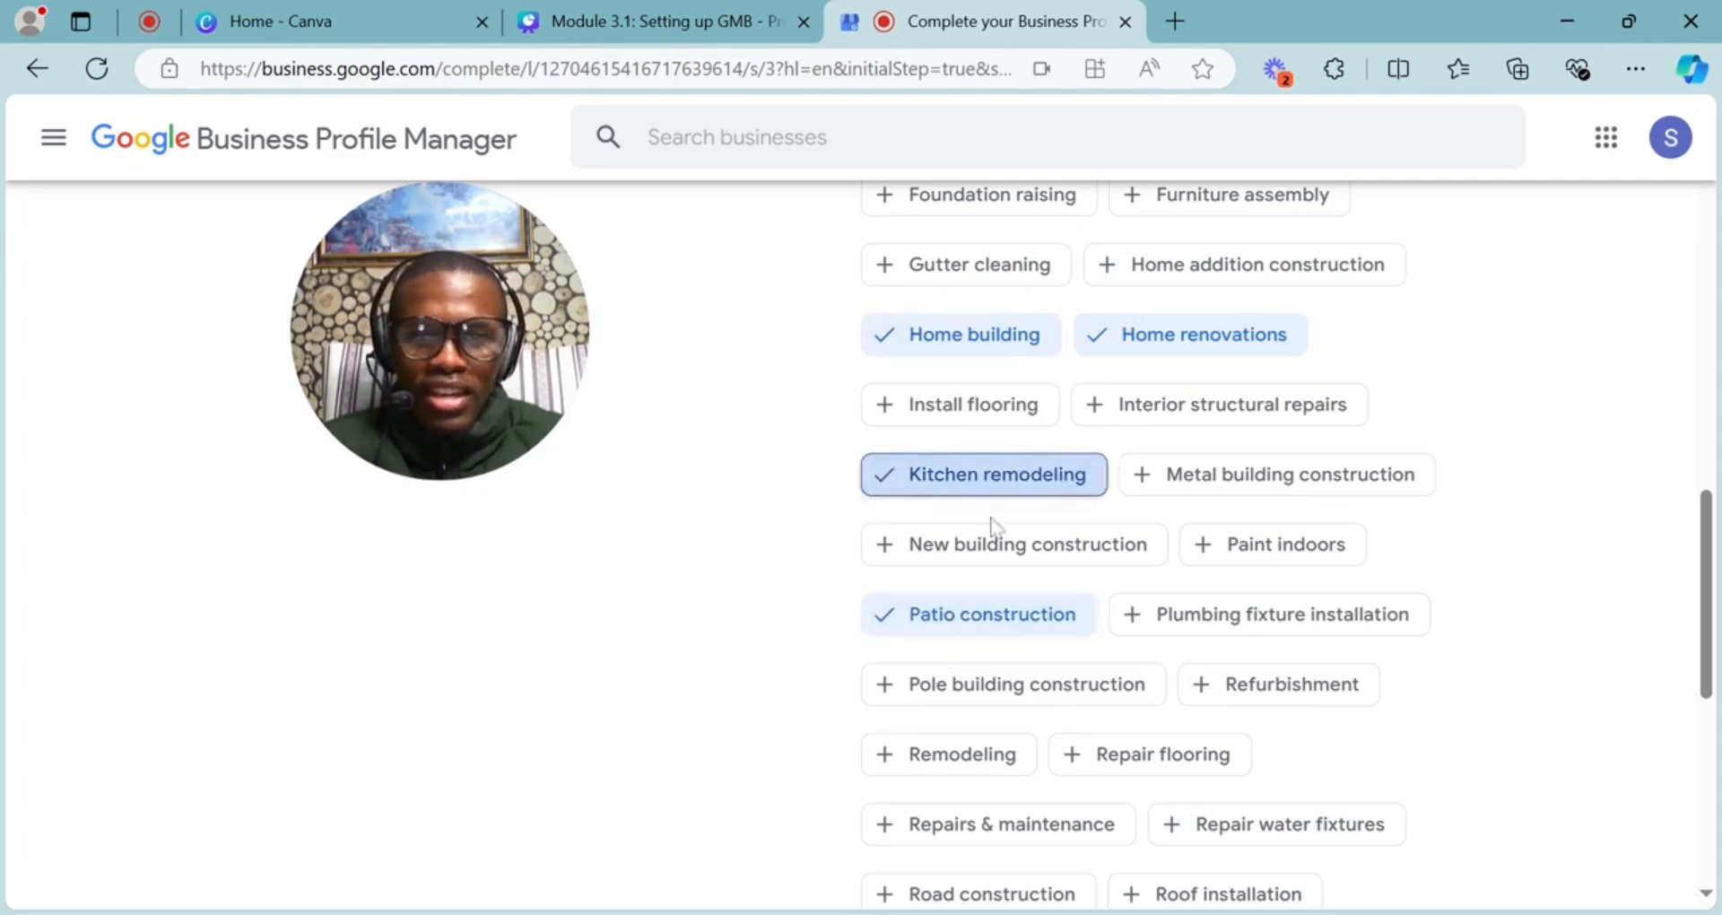
left_click(965, 562)
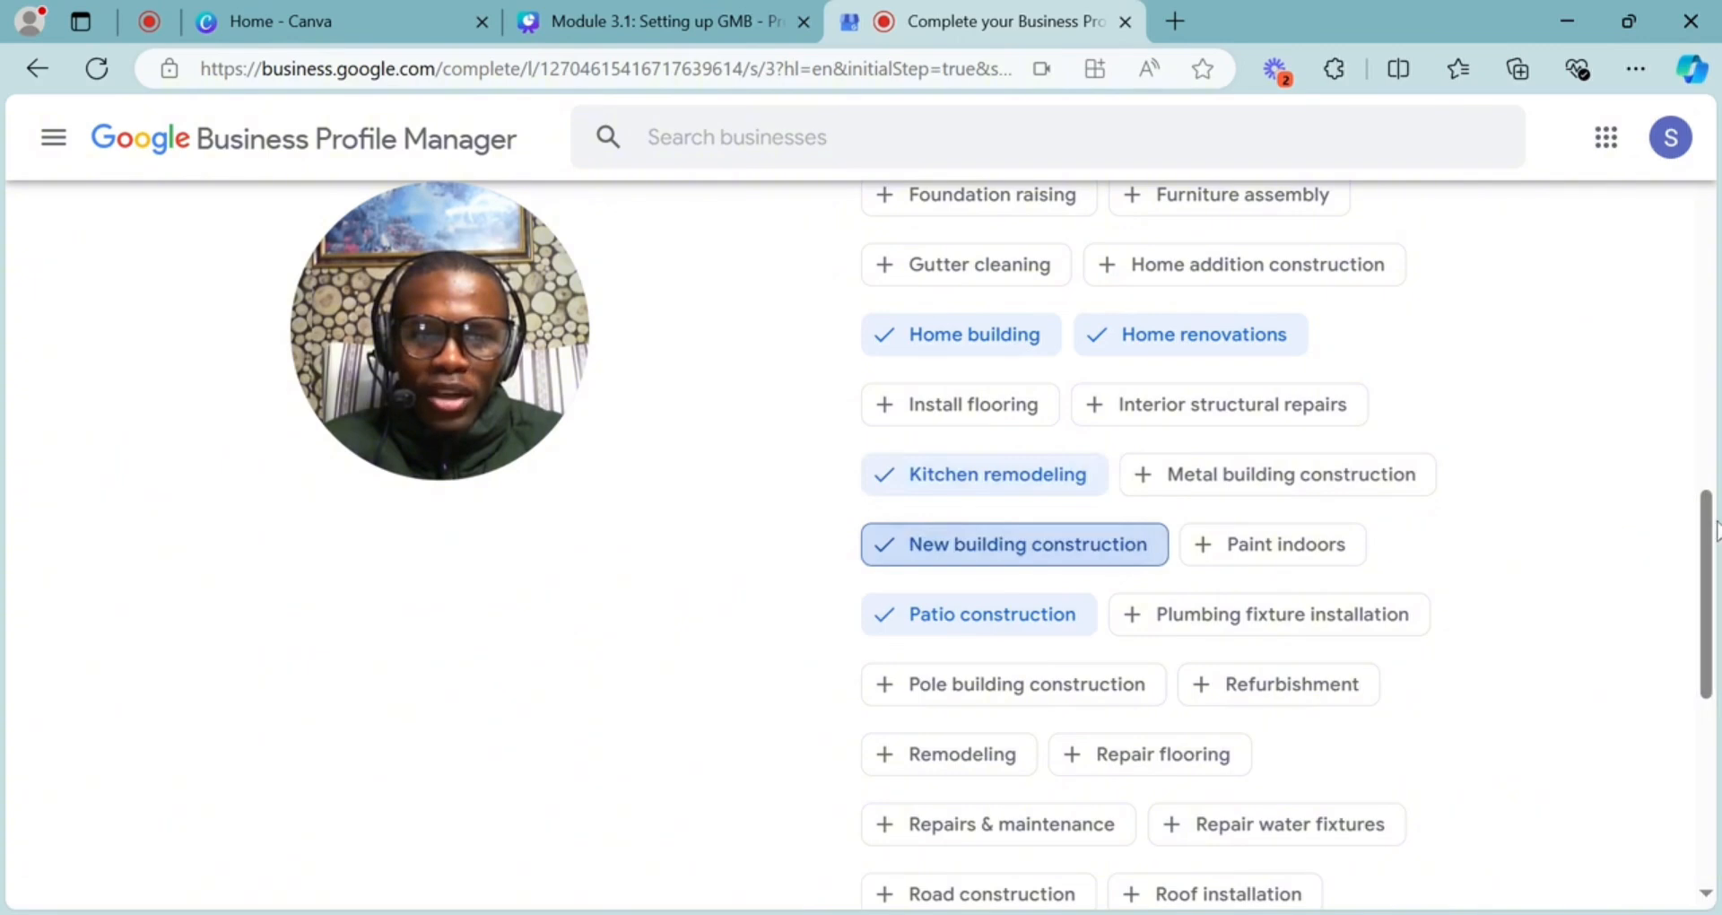
Step: Select the Remodeling and Pole building construction services, then submit the service list without adding a custom service
scroll(1707, 538, "down", 2)
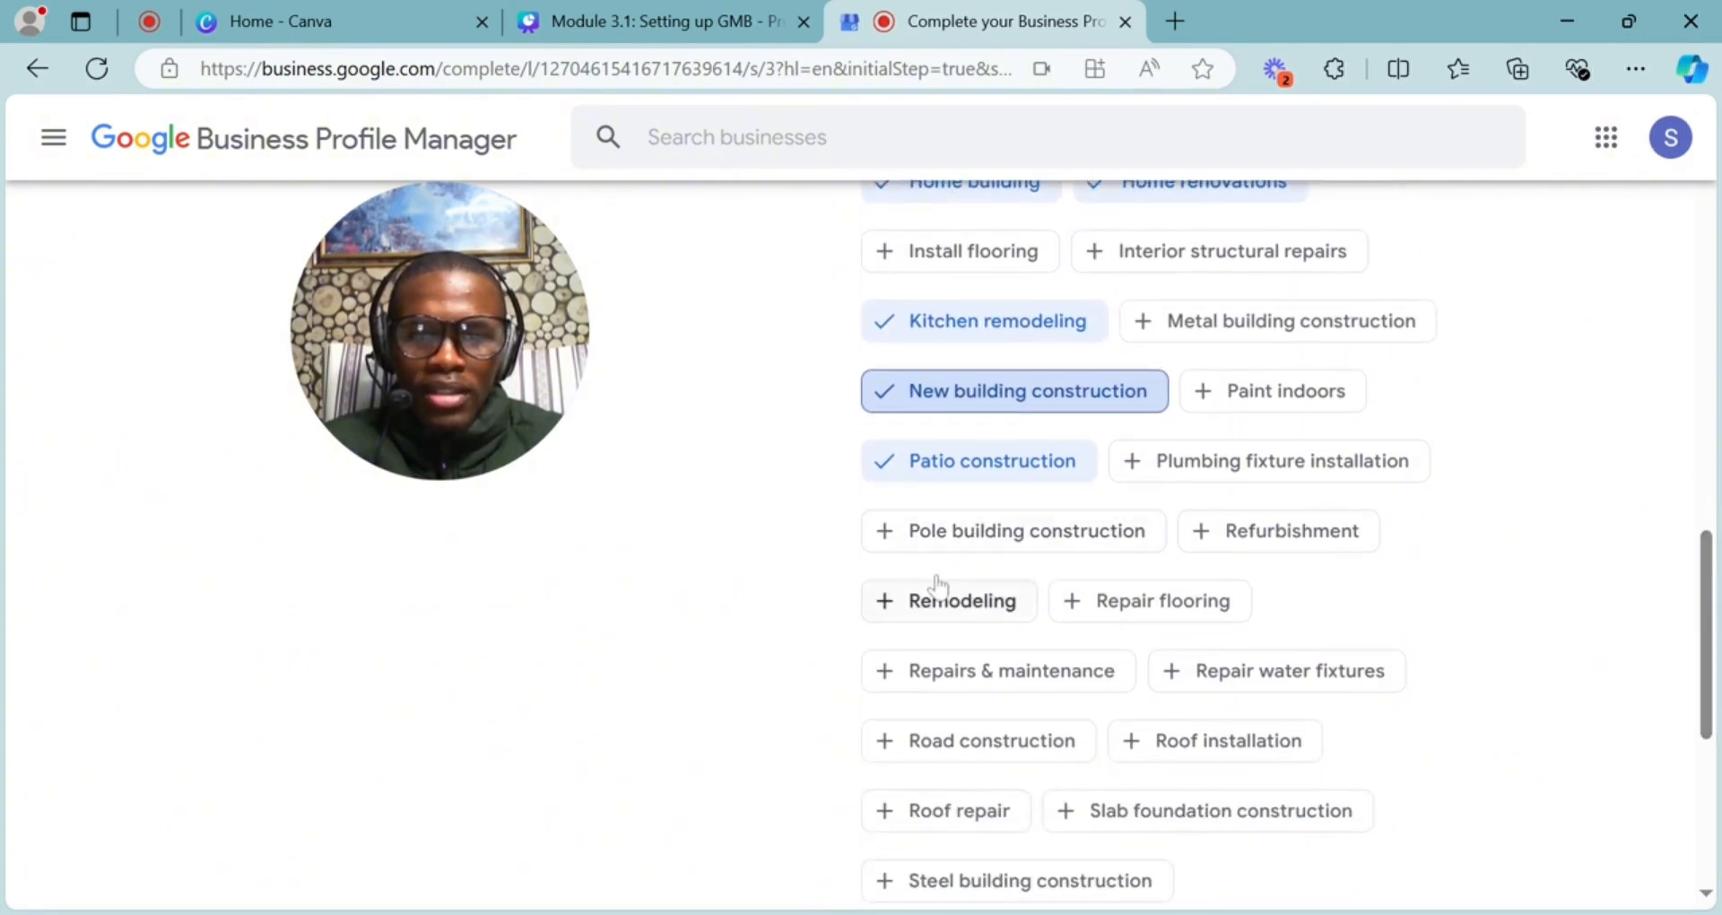
left_click(937, 592)
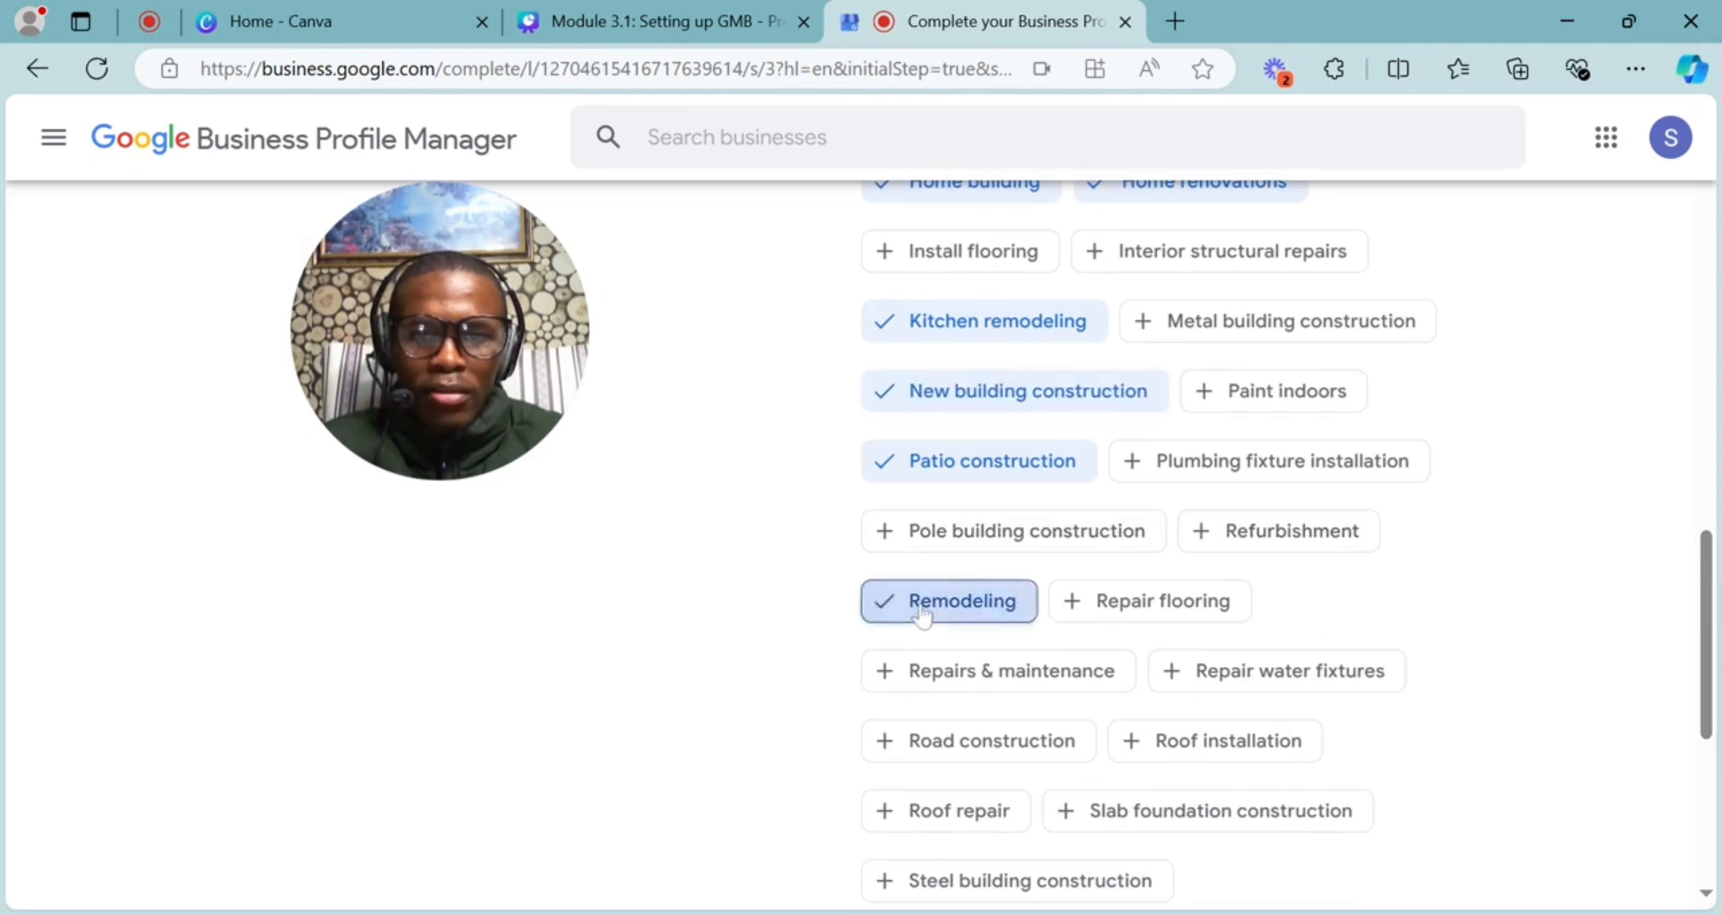
left_click(933, 535)
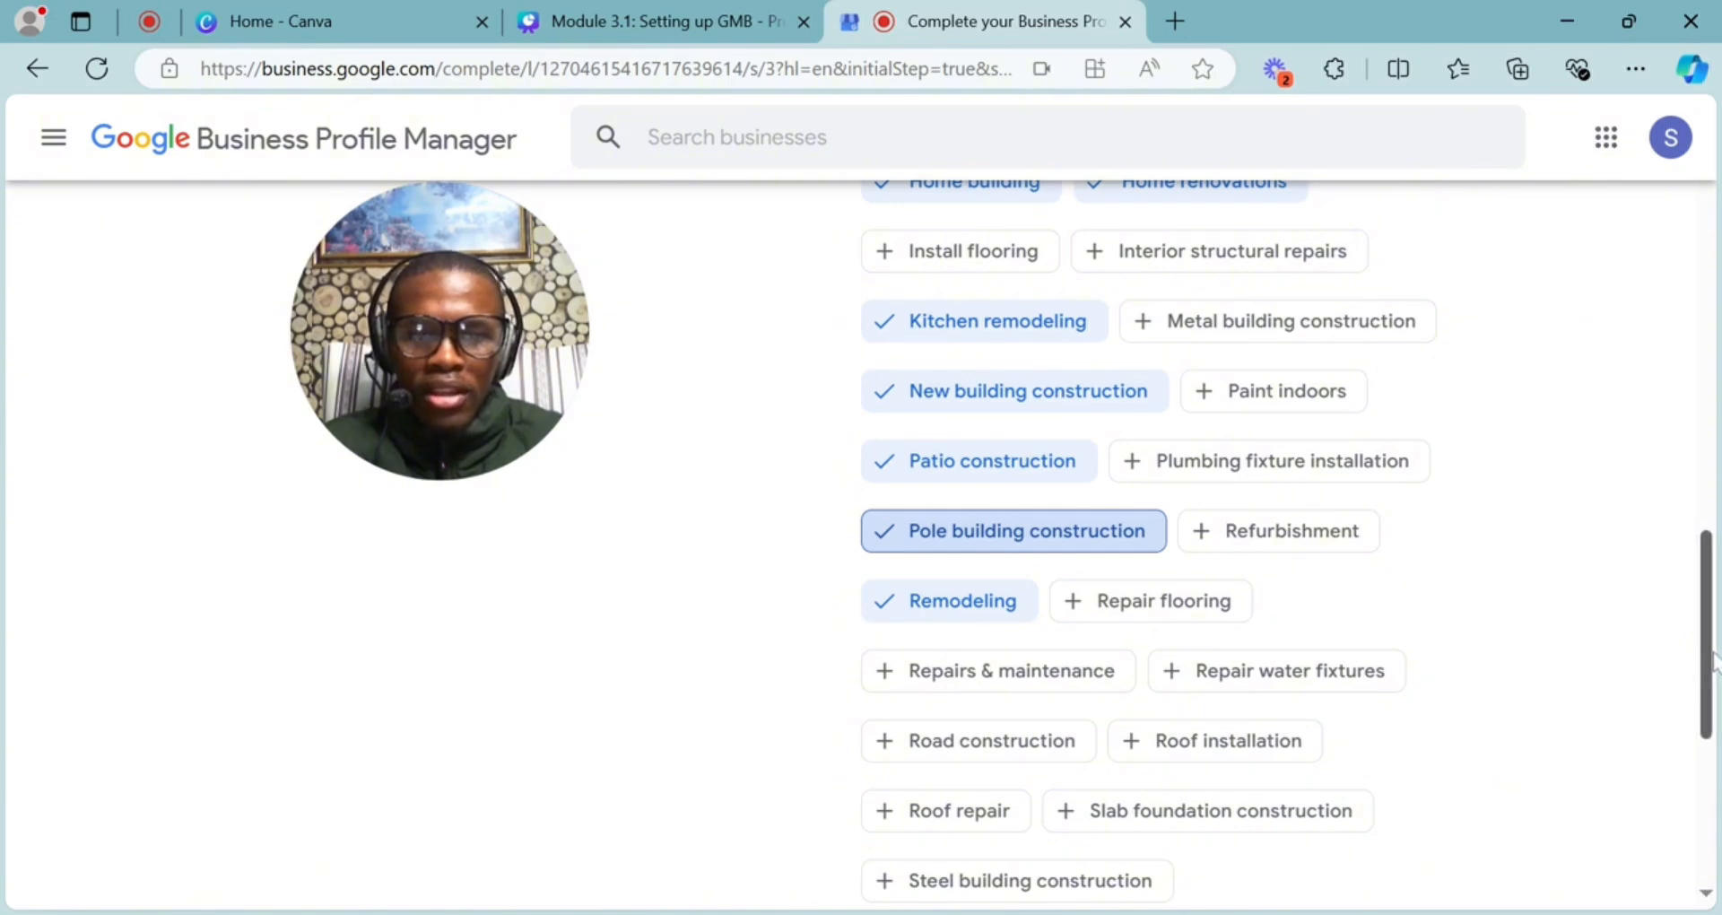
left_click_drag(1714, 662, 1715, 761)
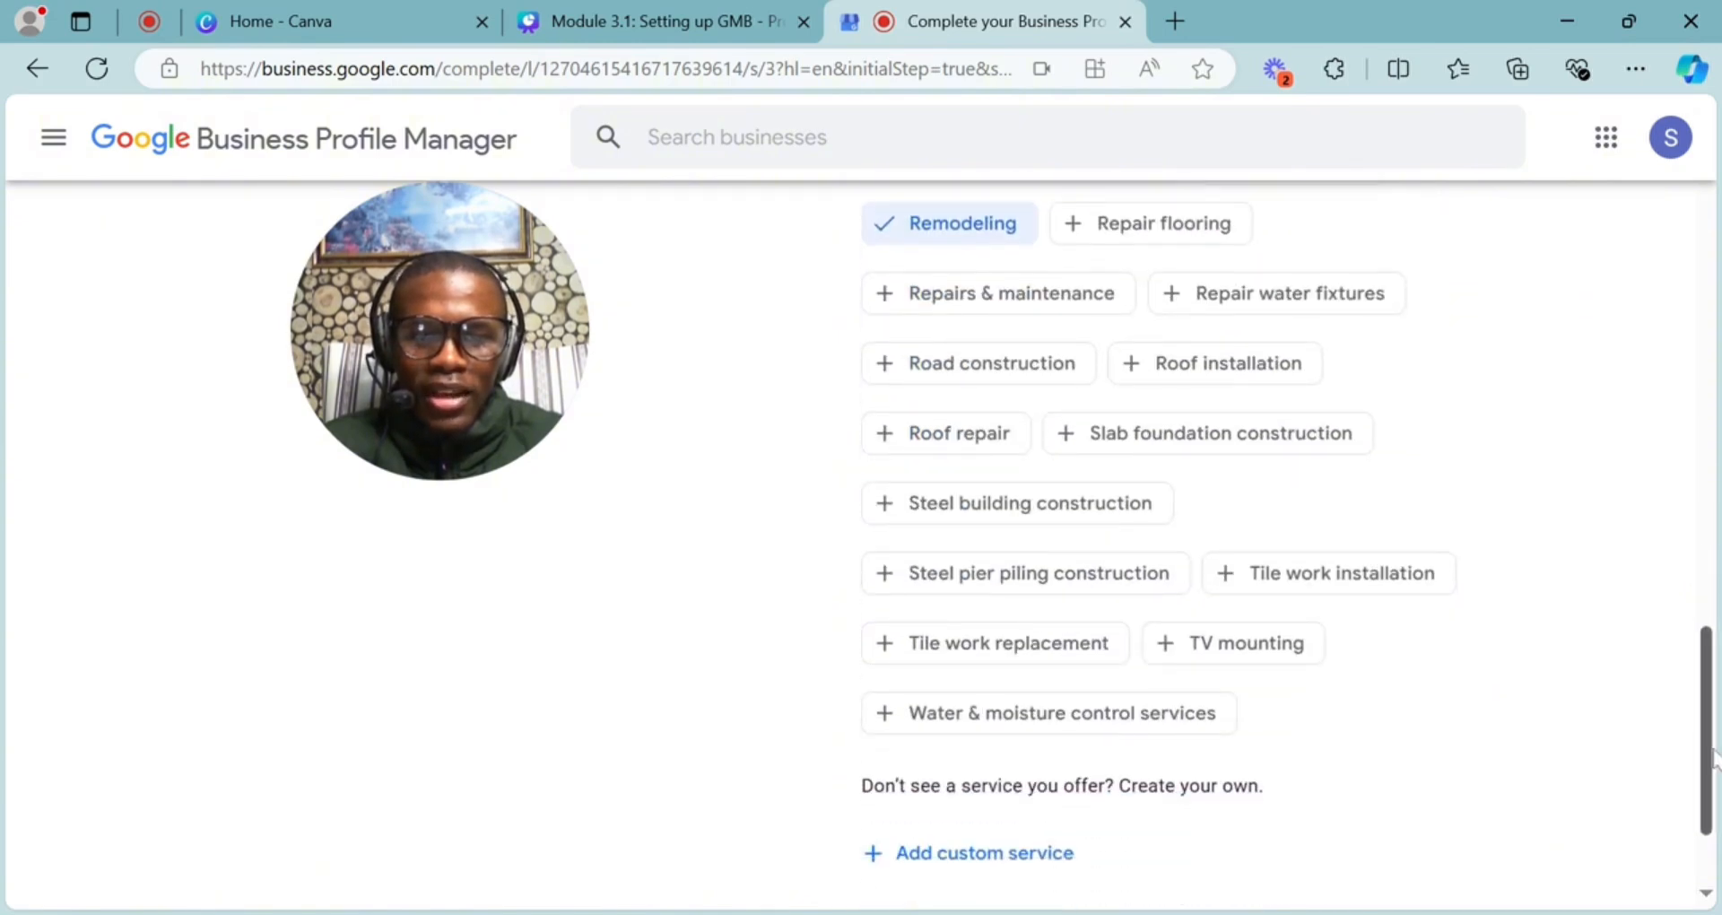
scroll(1713, 758, "down", 2)
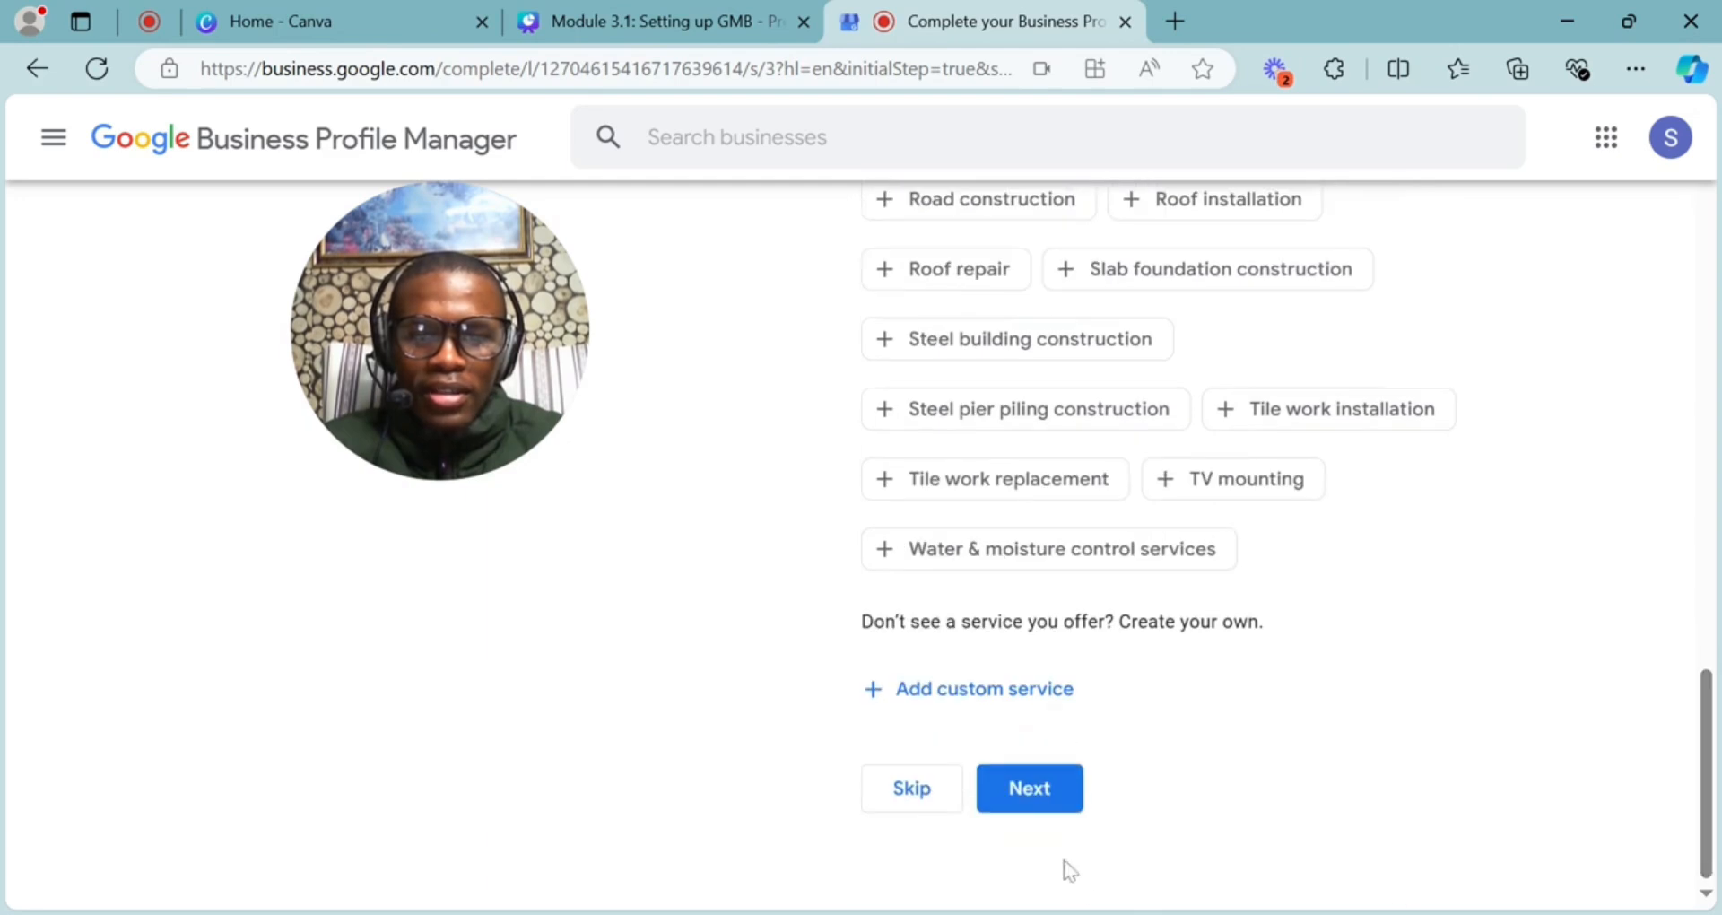
left_click(1044, 790)
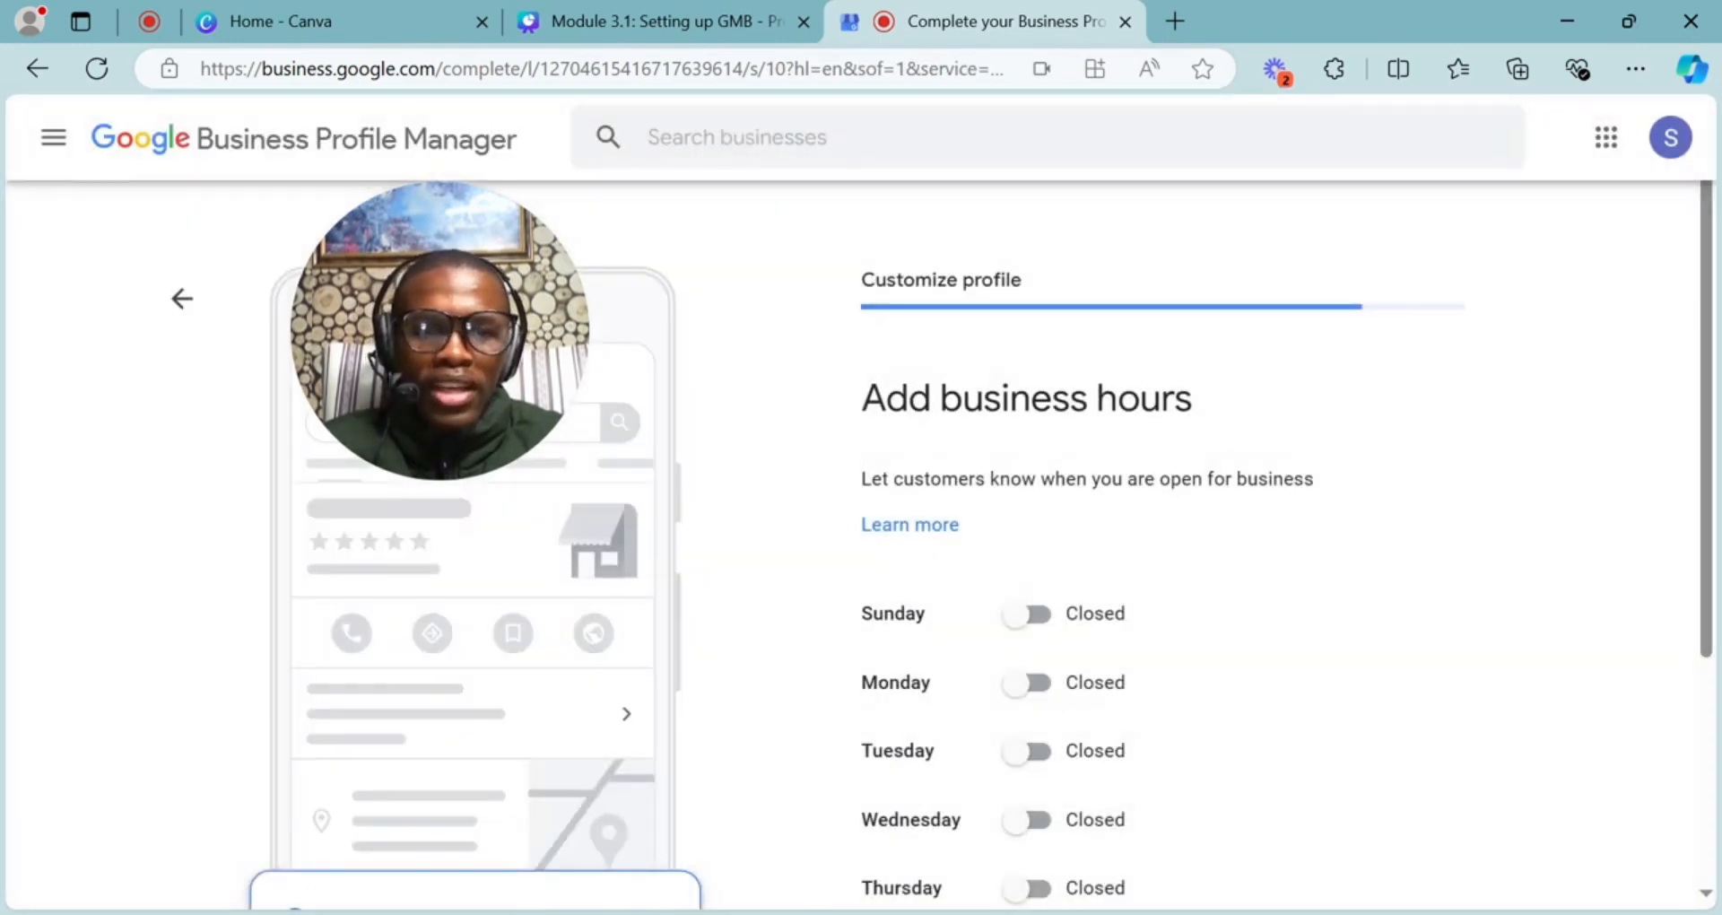
Step: Mark the business as open on Monday, Tuesday, Wednesday, Thursday and Friday in the business hours
scroll(1050, 492, "down", 2)
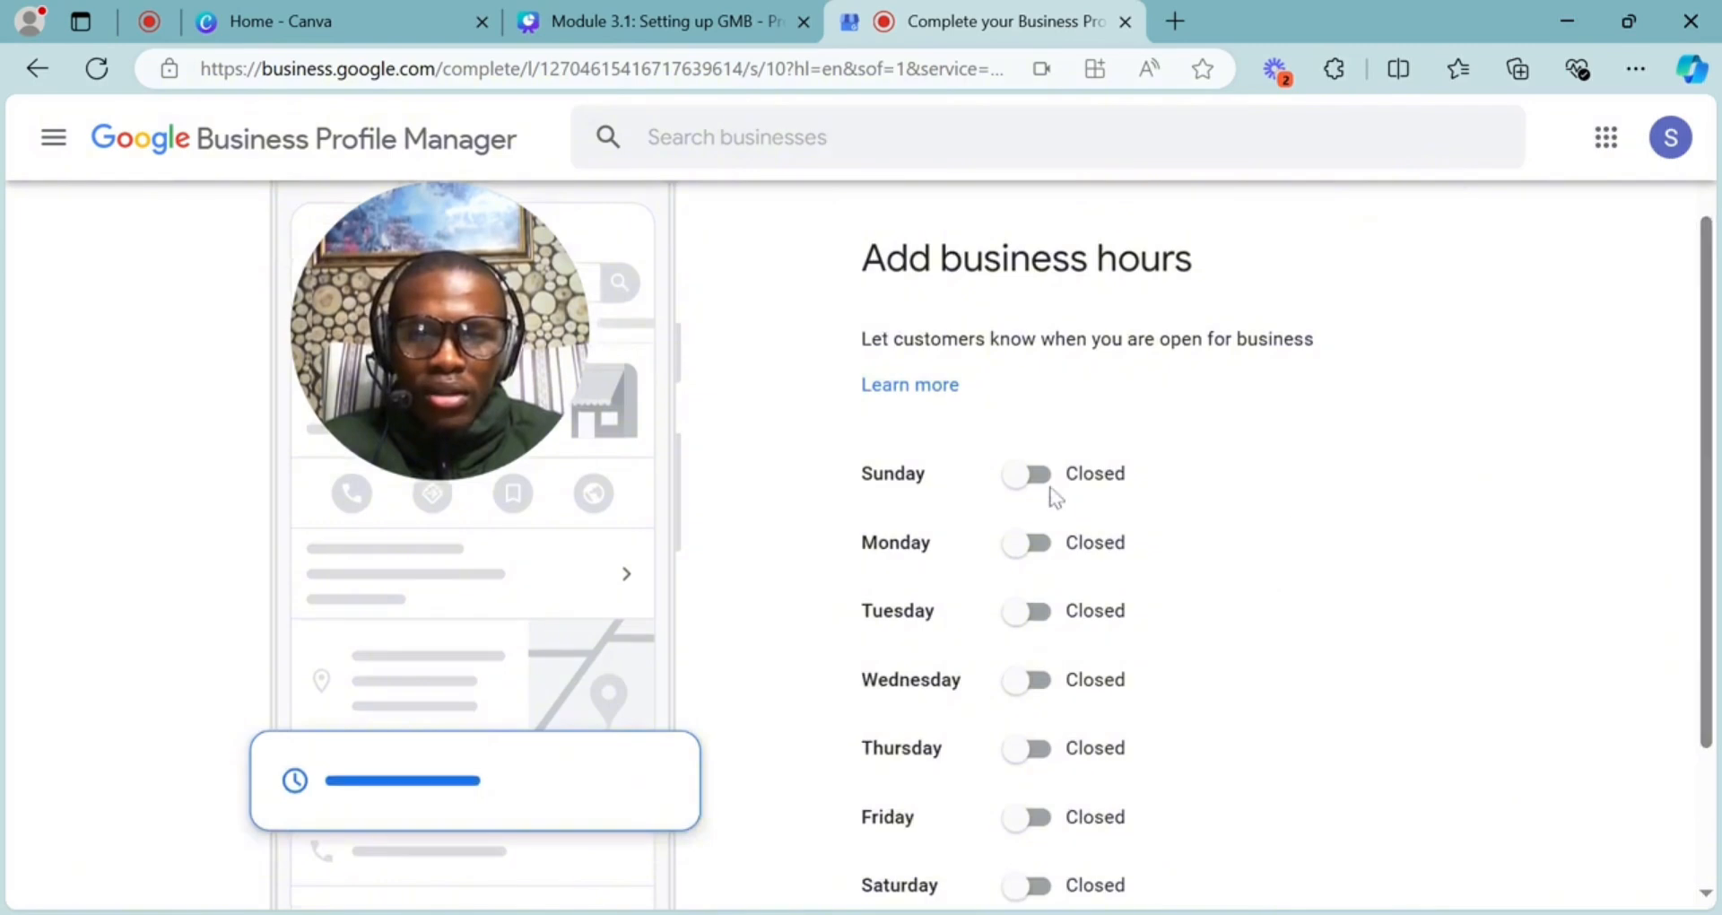
left_click(1030, 541)
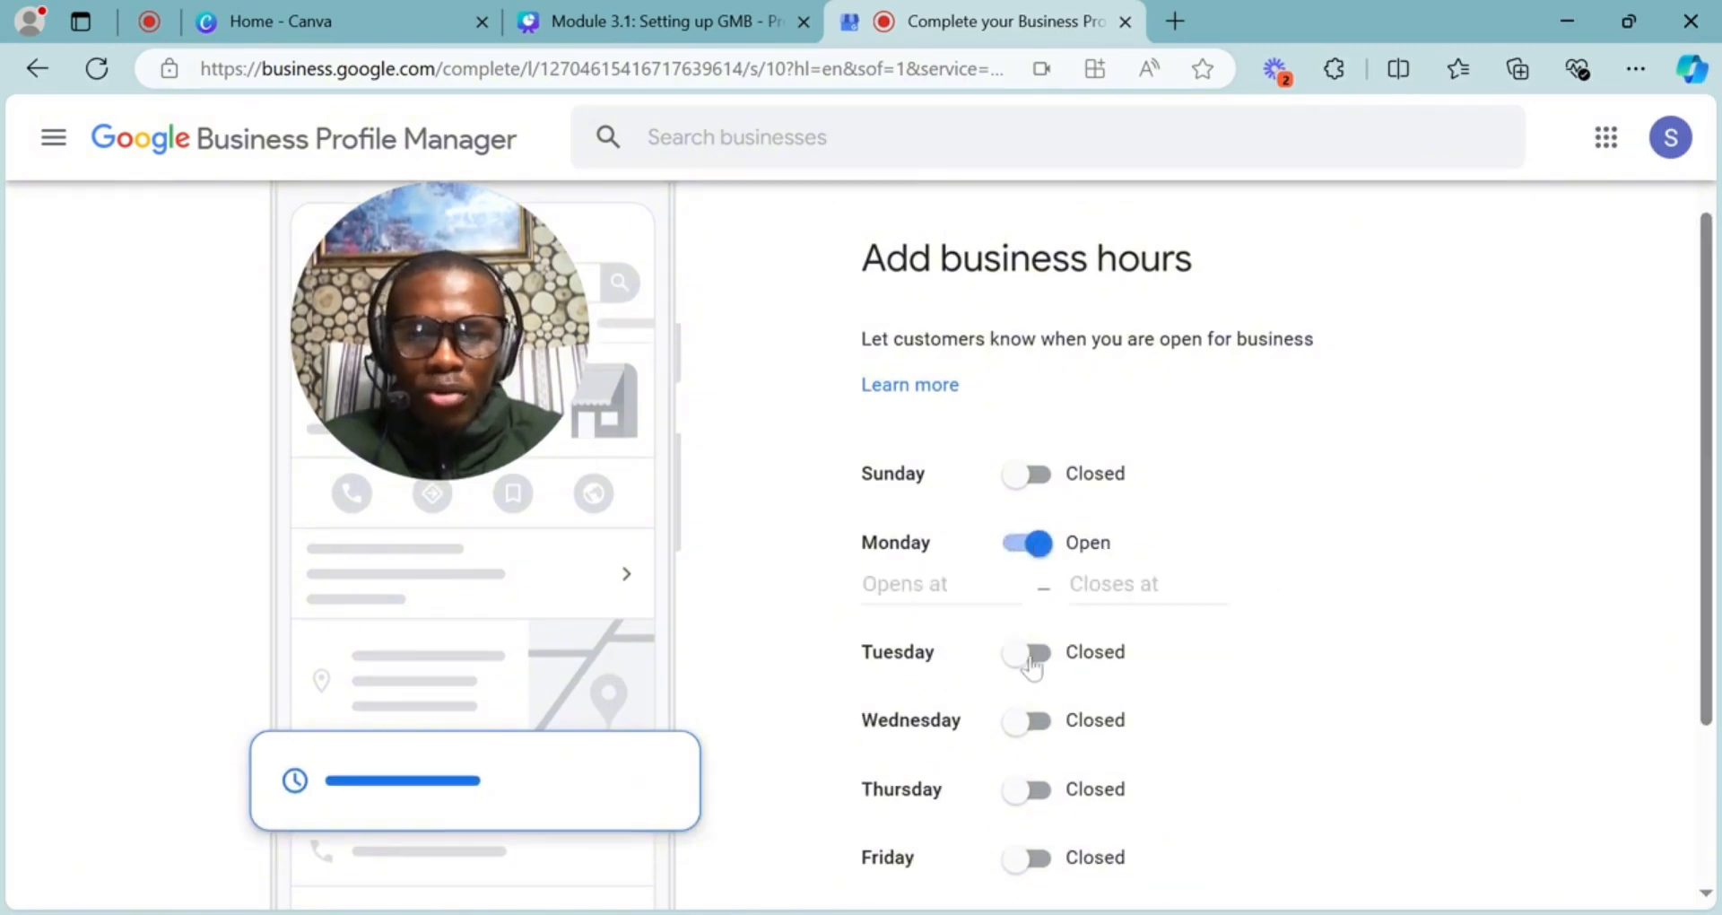
left_click(1030, 668)
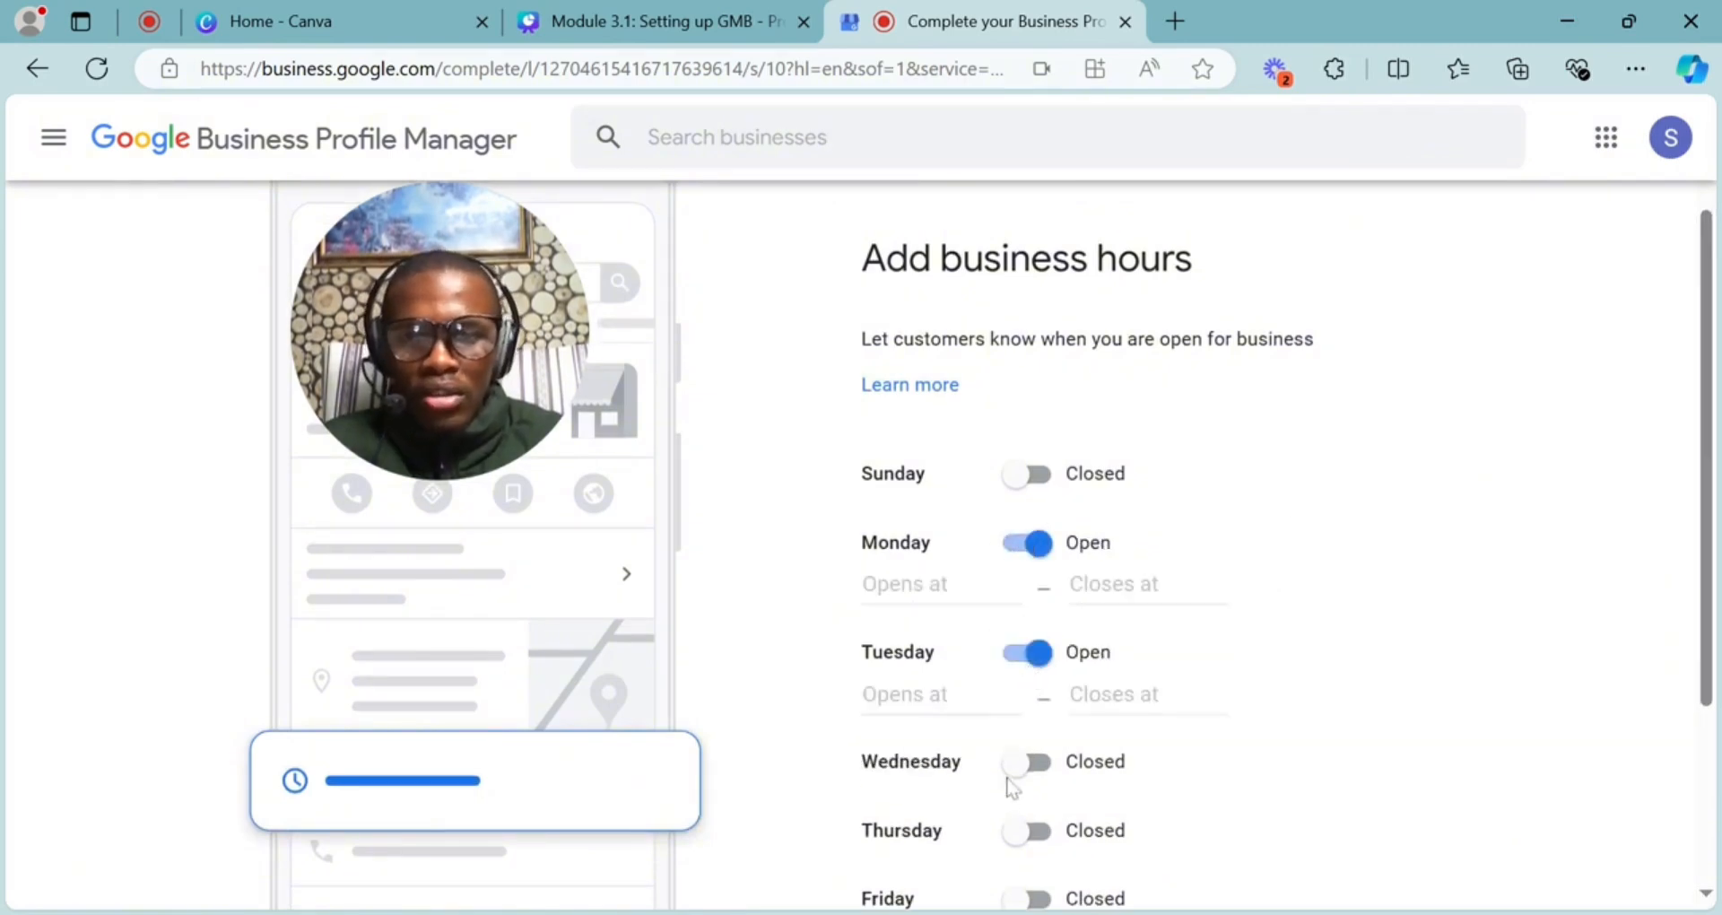
left_click(1014, 773)
left_click(1023, 872)
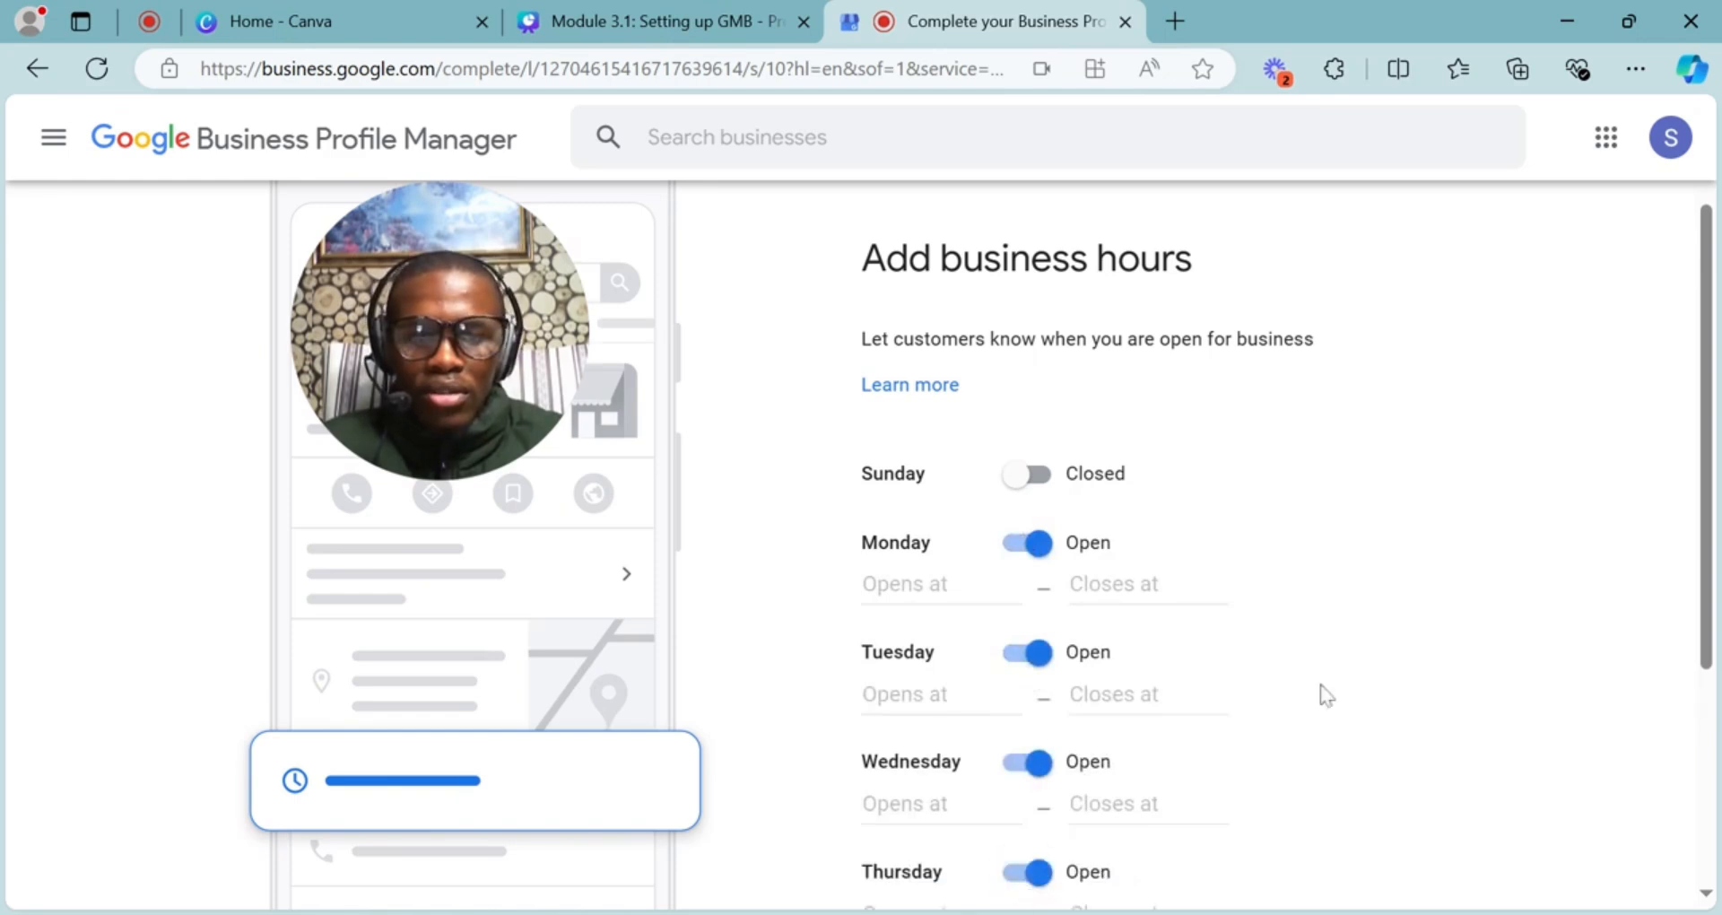
scroll(1702, 503, "down", 1)
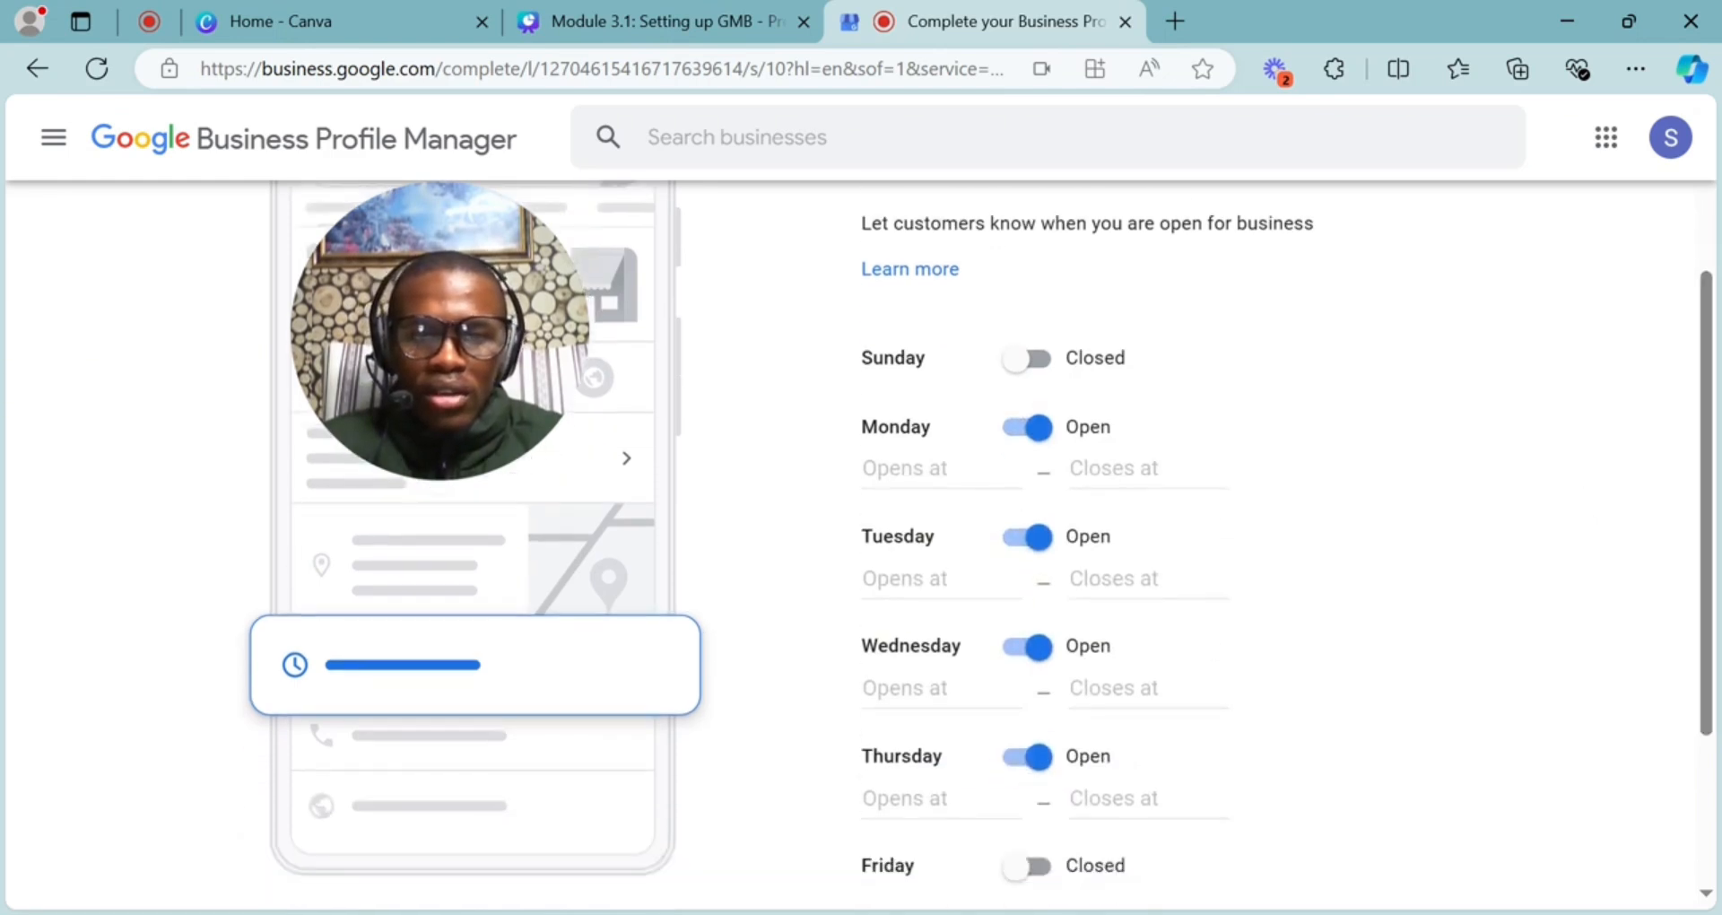
left_click(1028, 867)
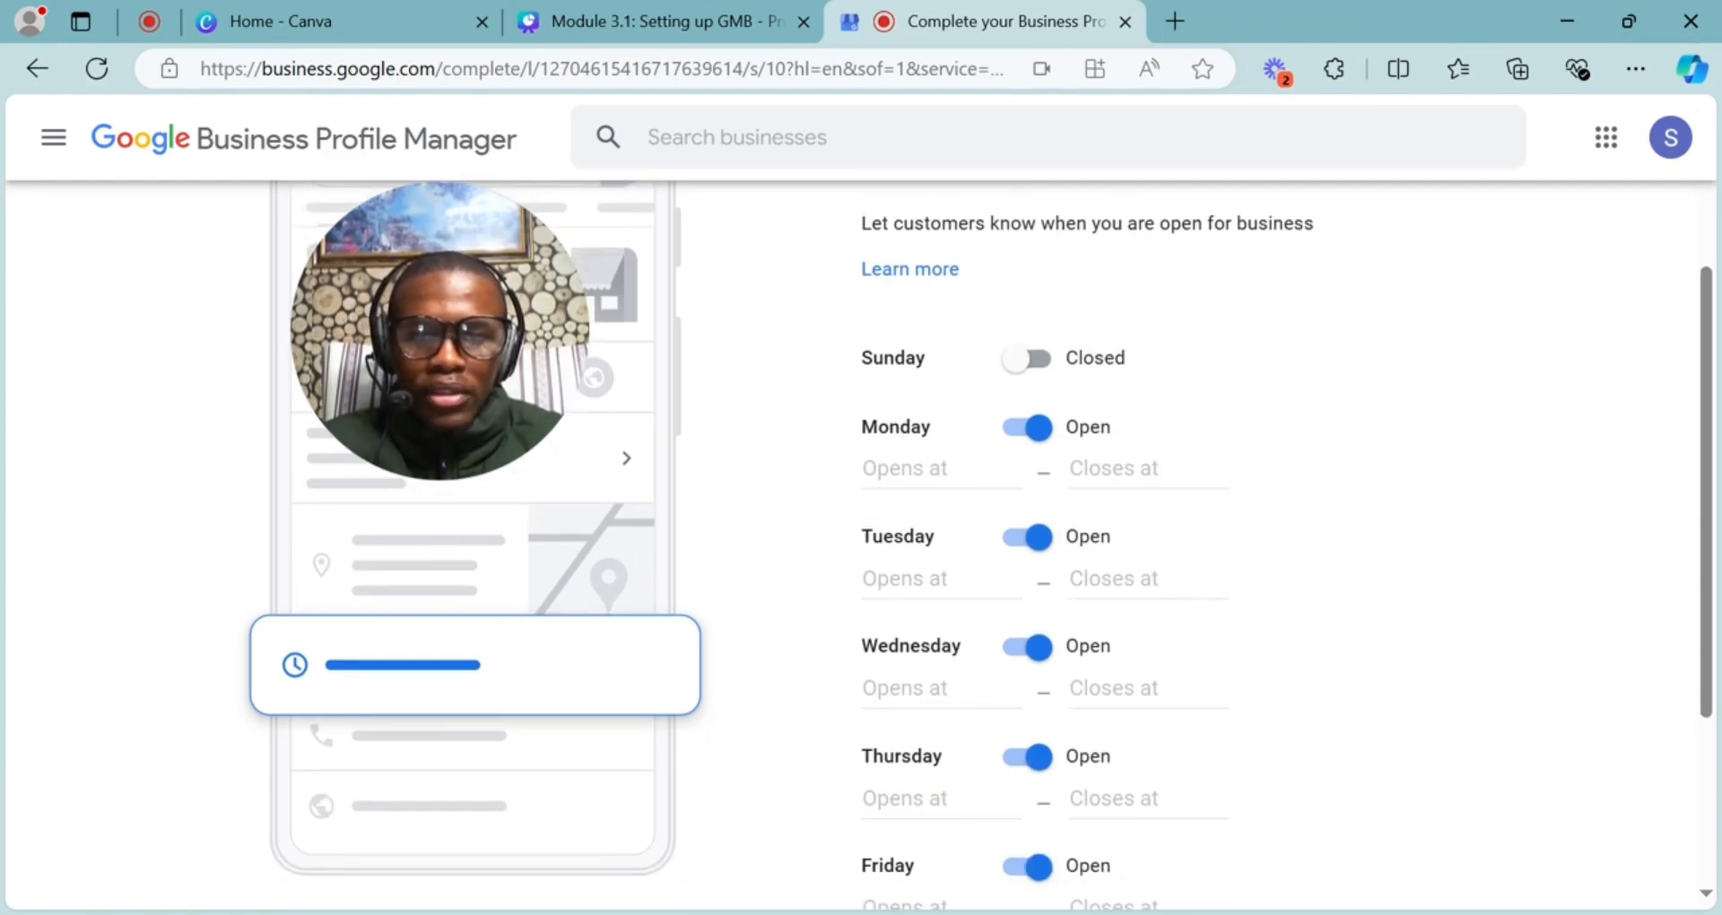
Step: Set the opening hours of Monday through Friday to 24 hours each and submit the business hours
left_click(906, 468)
left_click(915, 547)
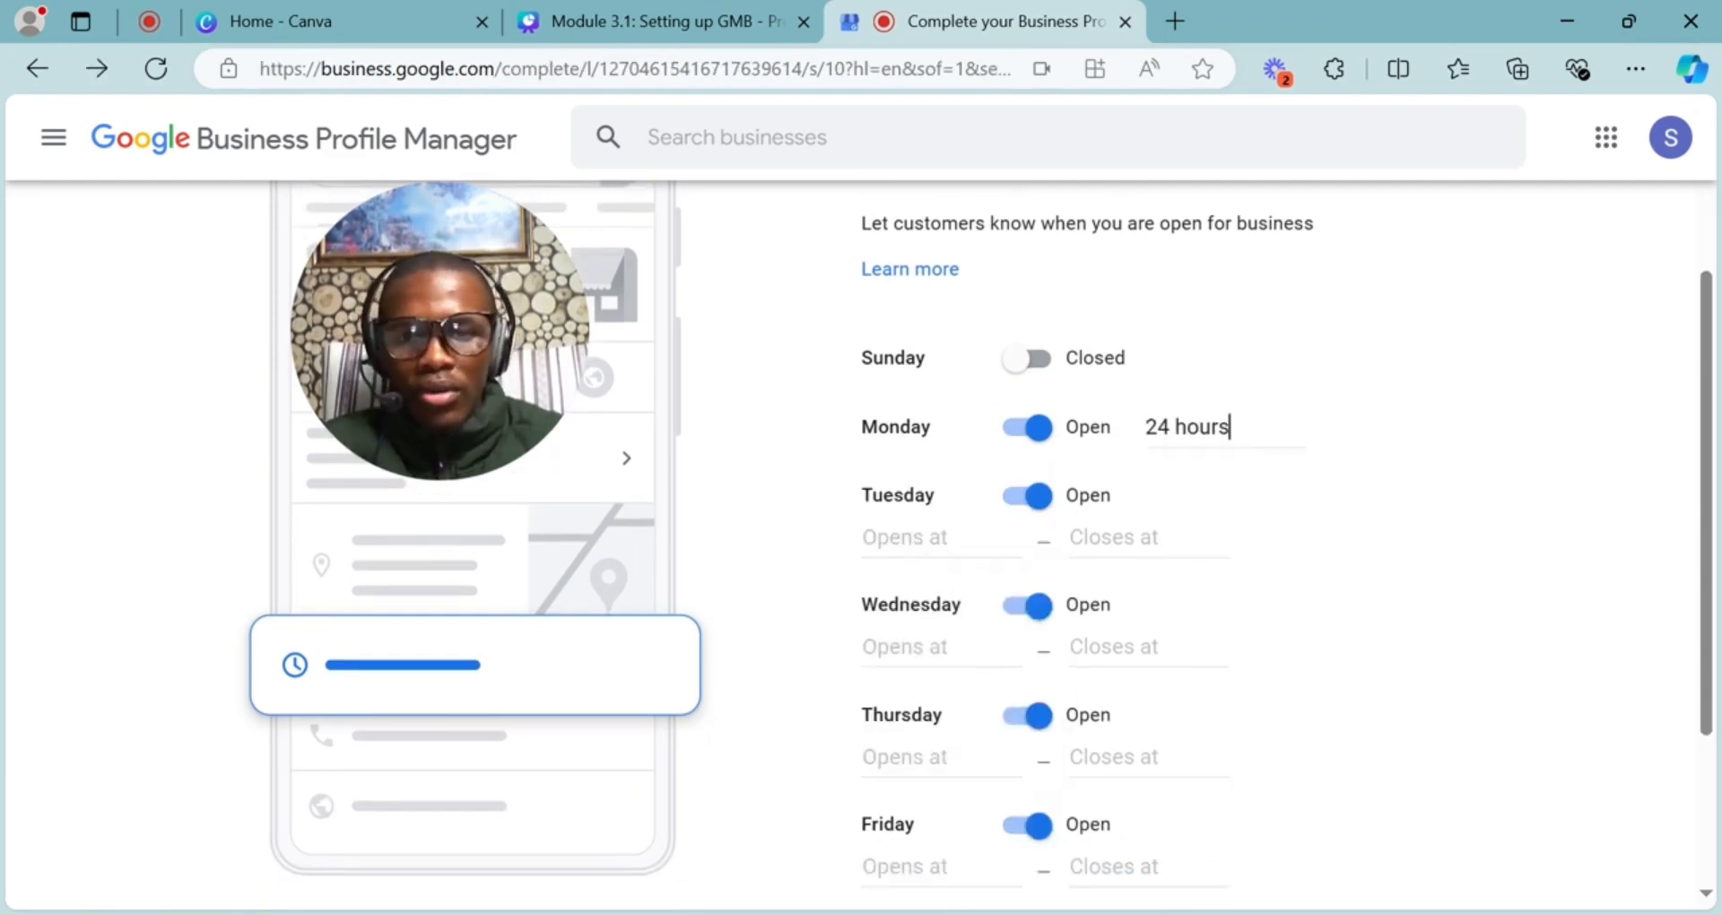
left_click(905, 537)
left_click(915, 592)
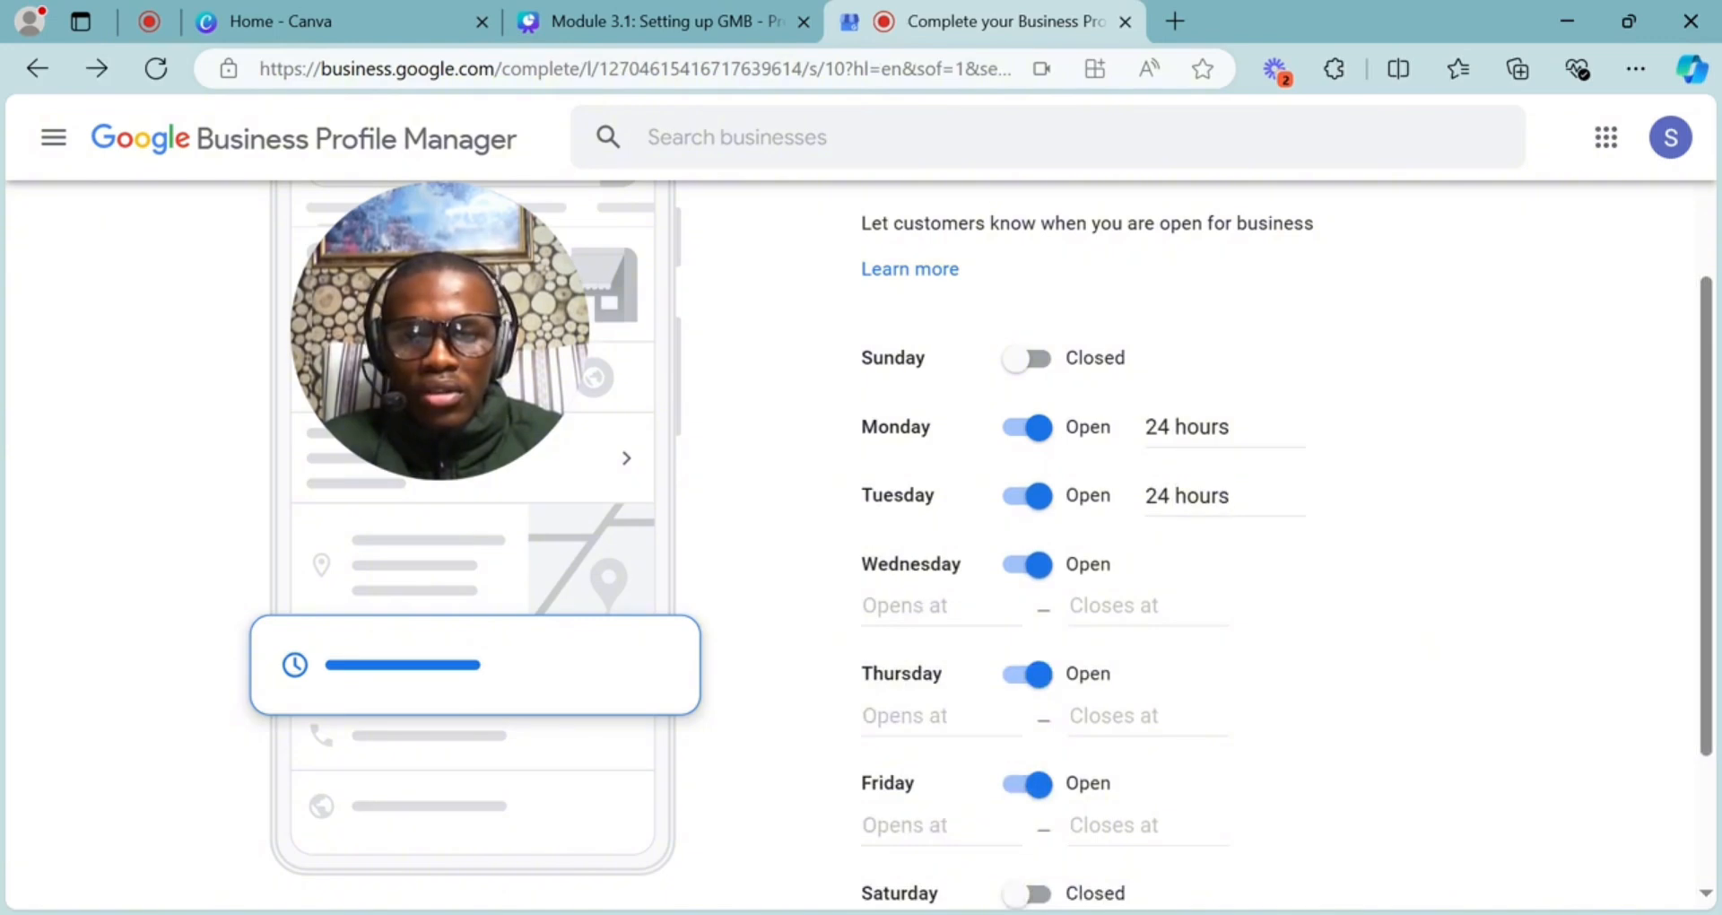
left_click(905, 606)
left_click(924, 664)
left_click(926, 674)
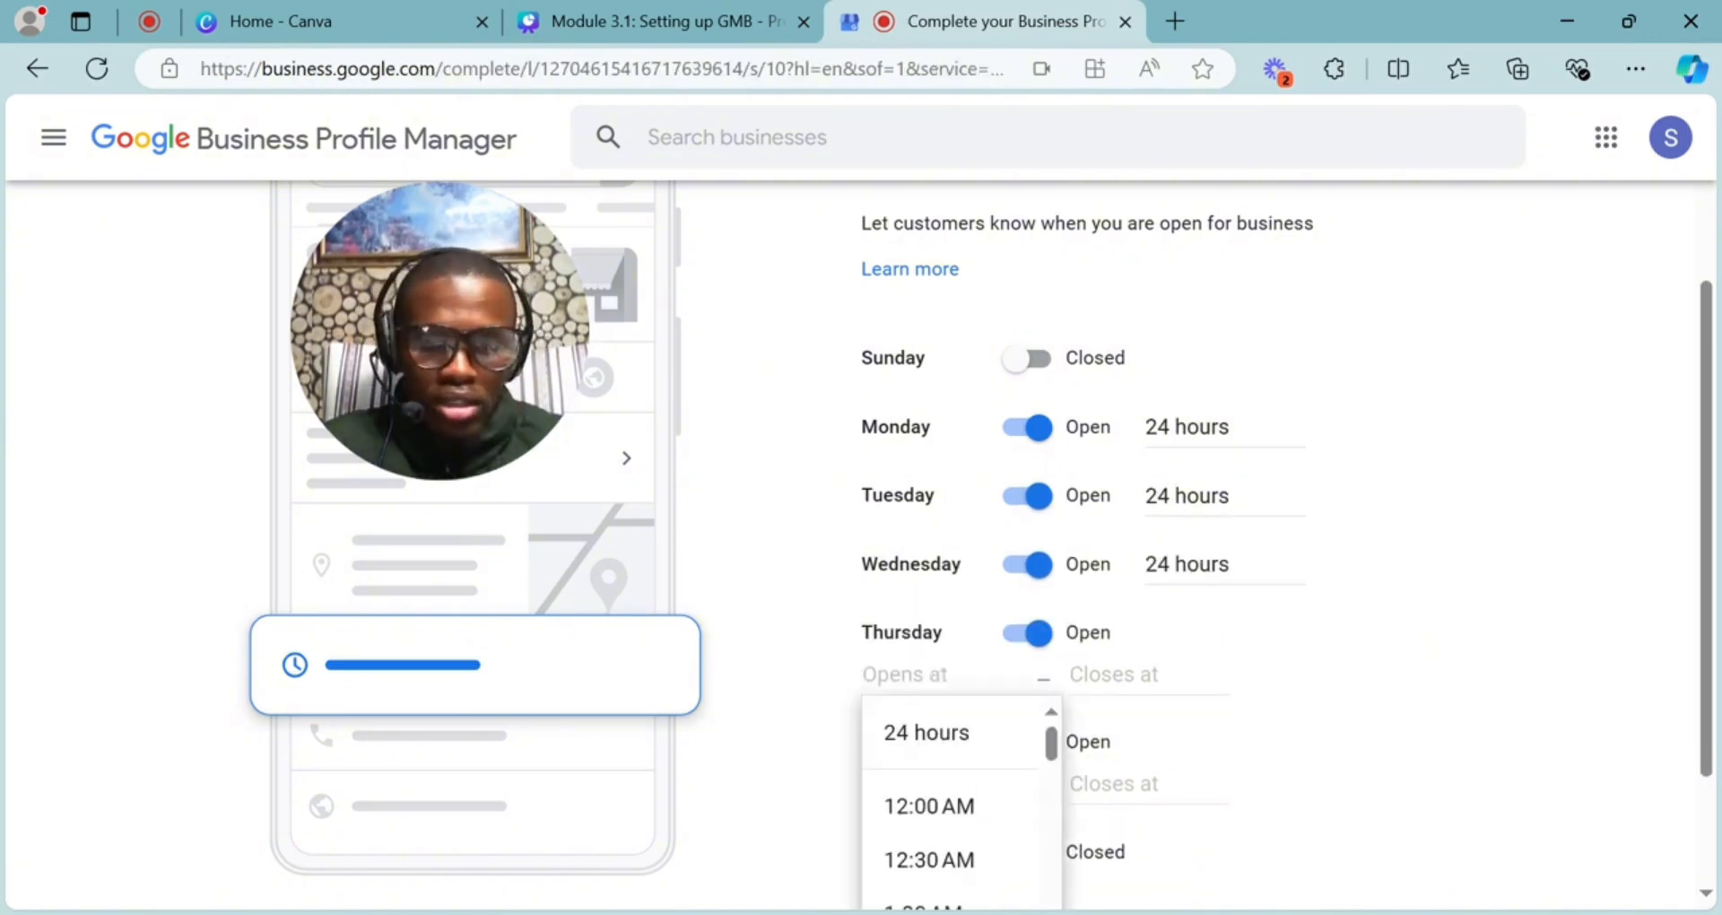
left_click(924, 732)
left_click(905, 743)
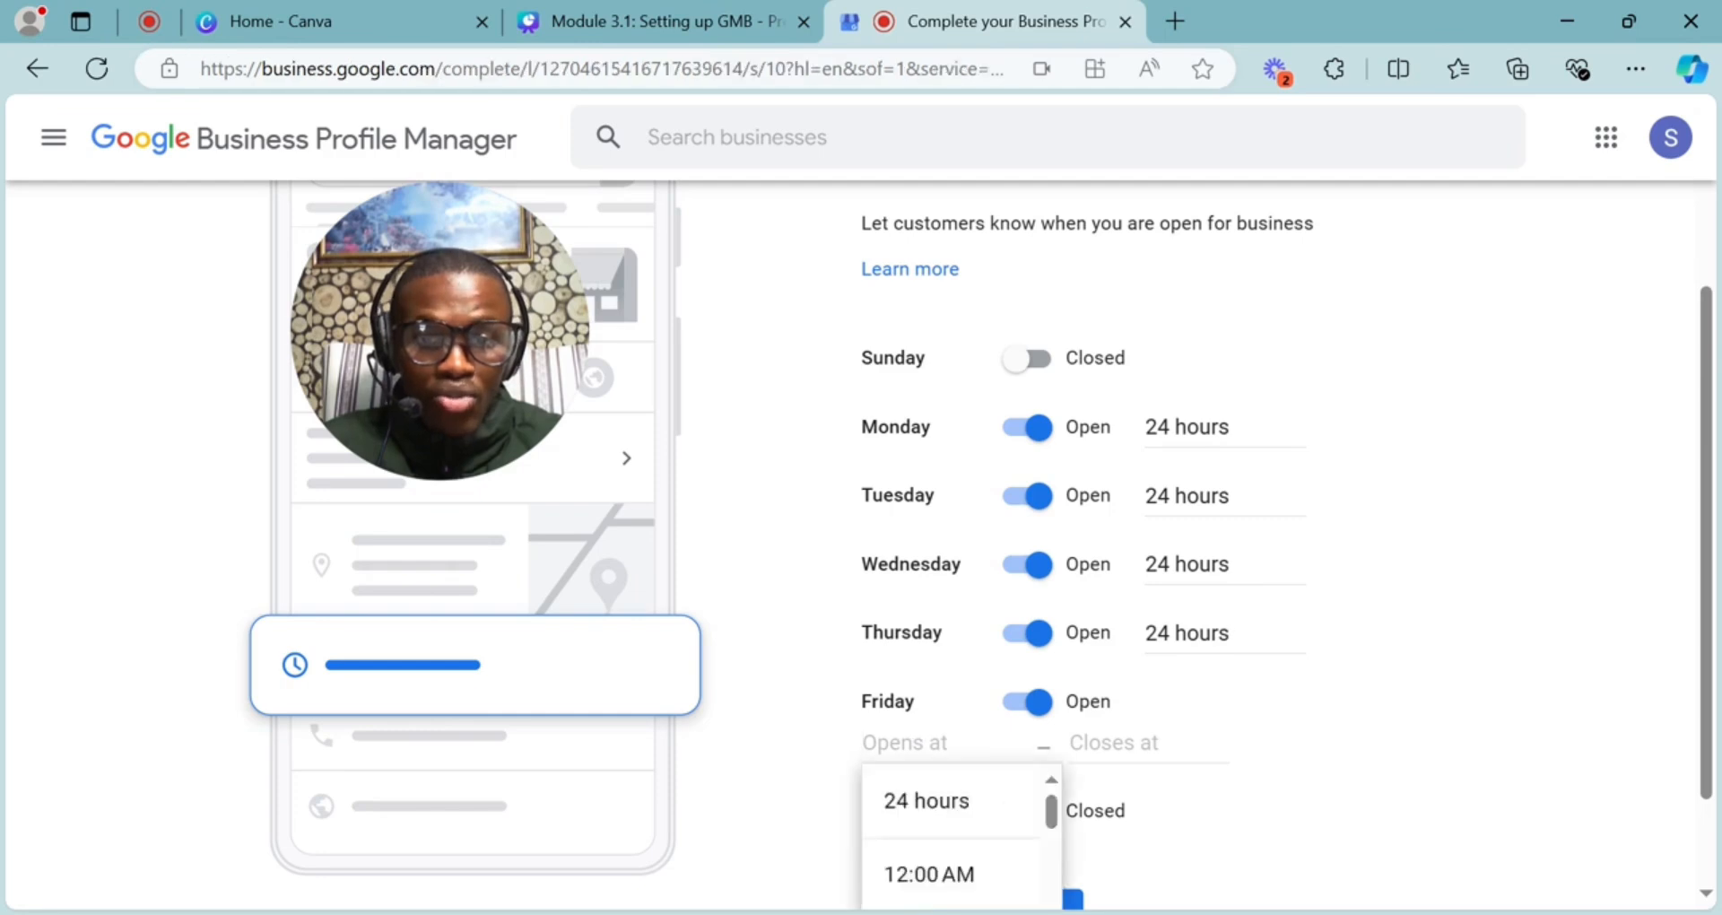
left_click(920, 826)
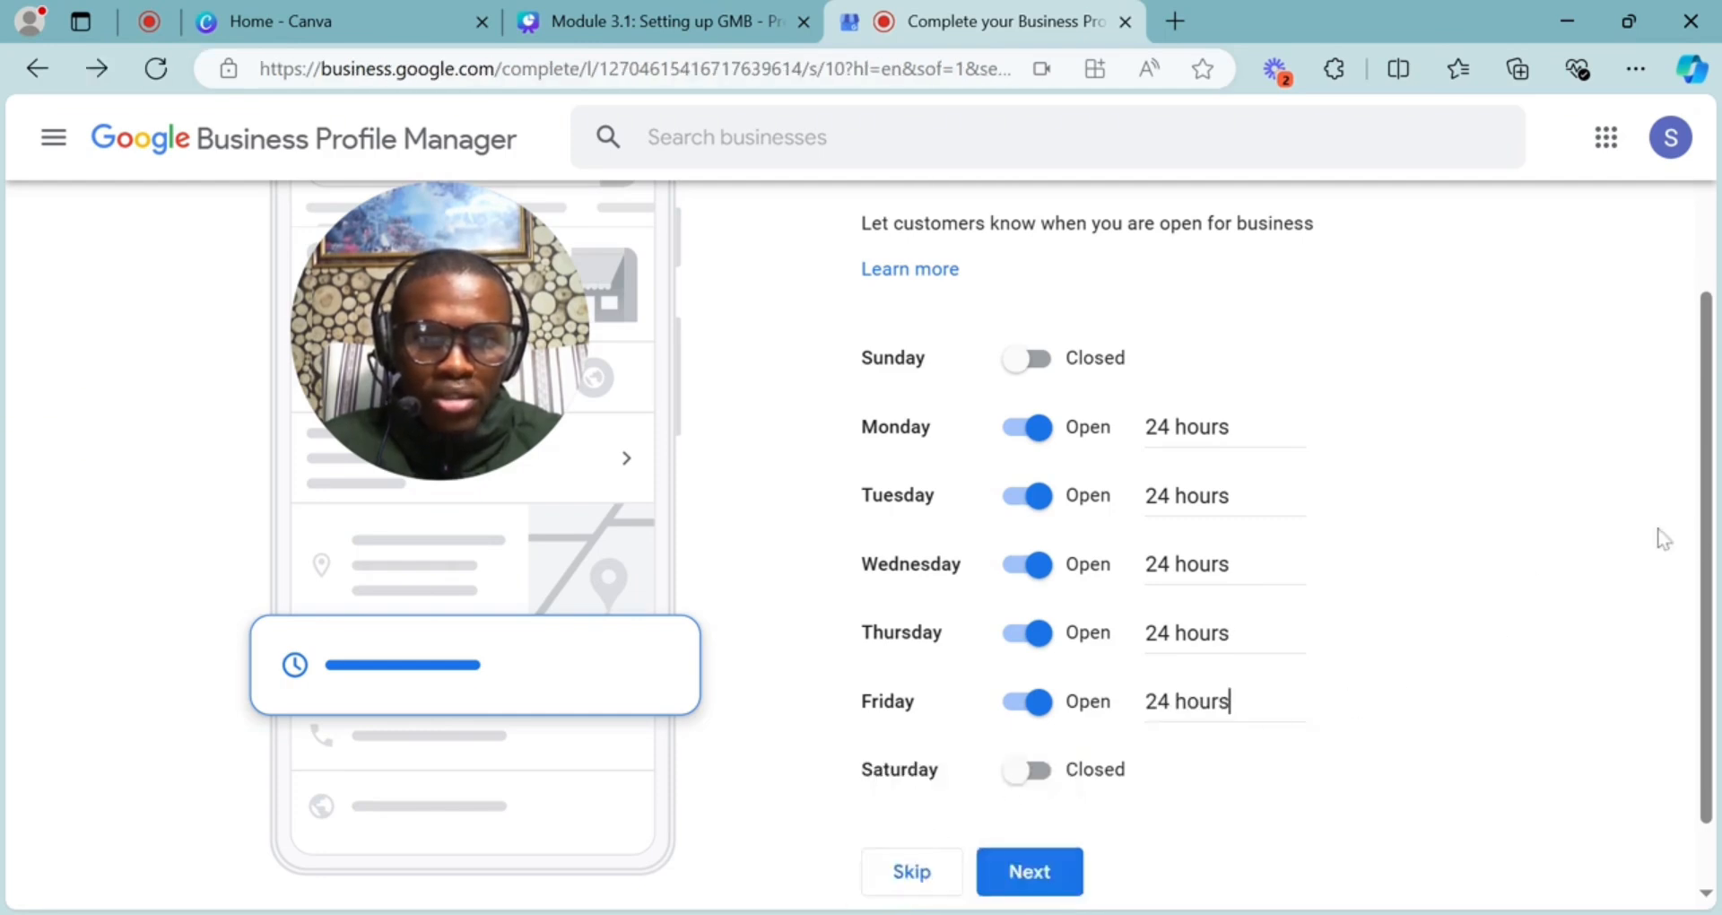
left_click_drag(1706, 523, 1711, 611)
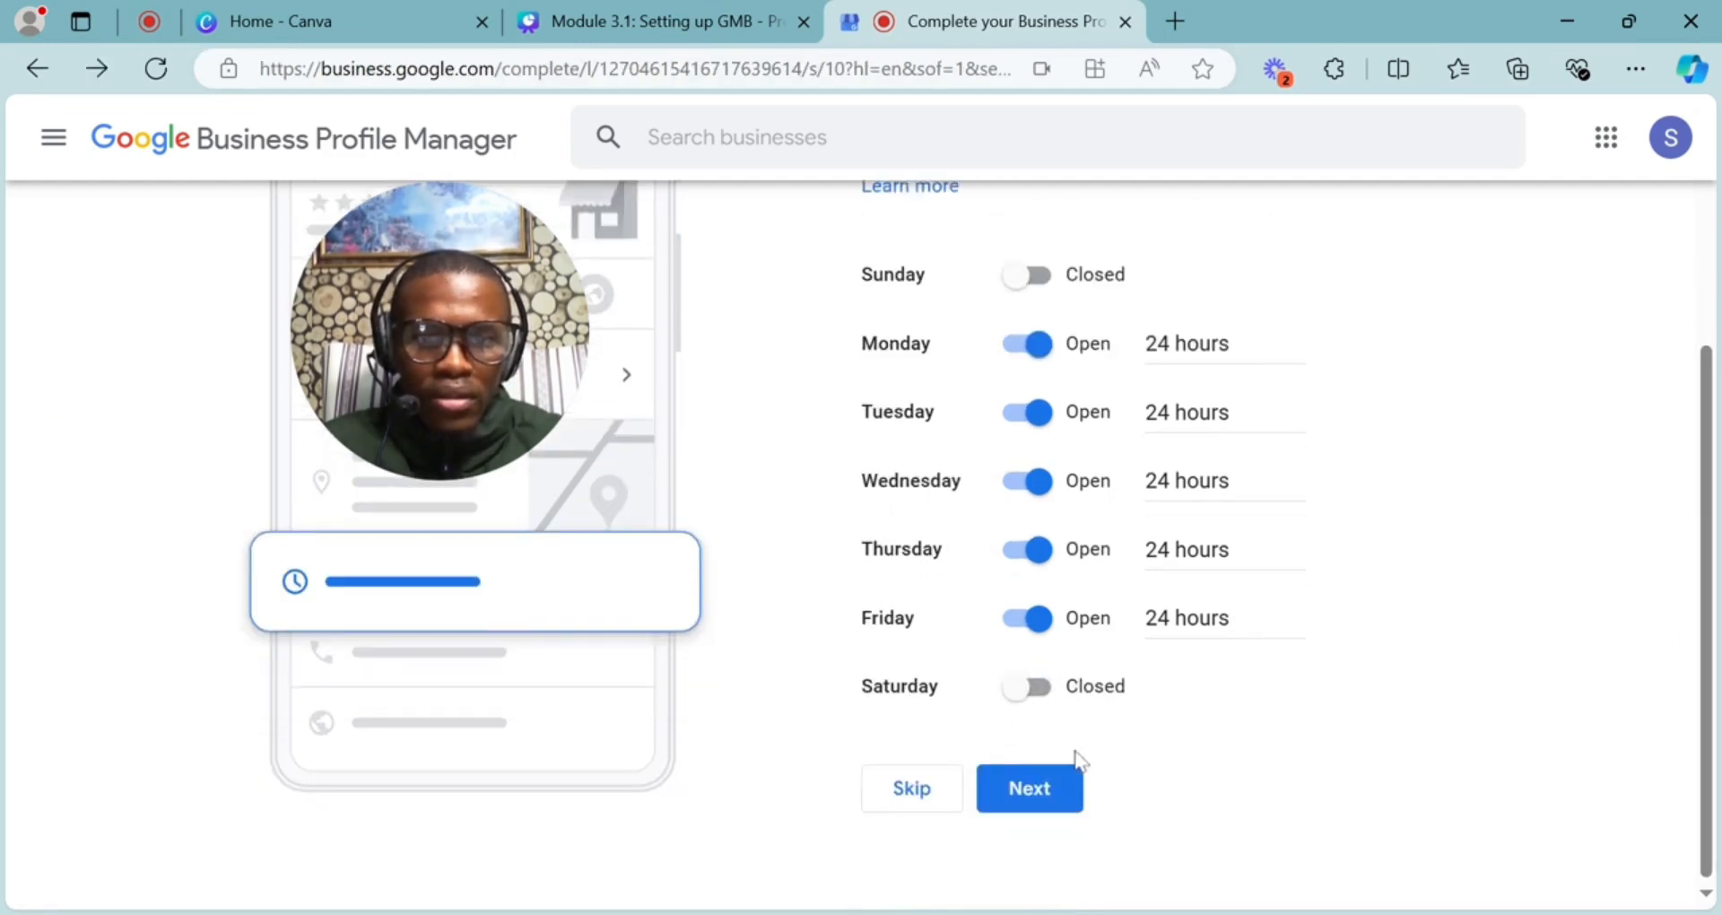
left_click(1034, 788)
Step: Describe the business as "We are a construction company based in Cape Town and we help Home Owners increase their property's value through our Construction services" and continue
type("We")
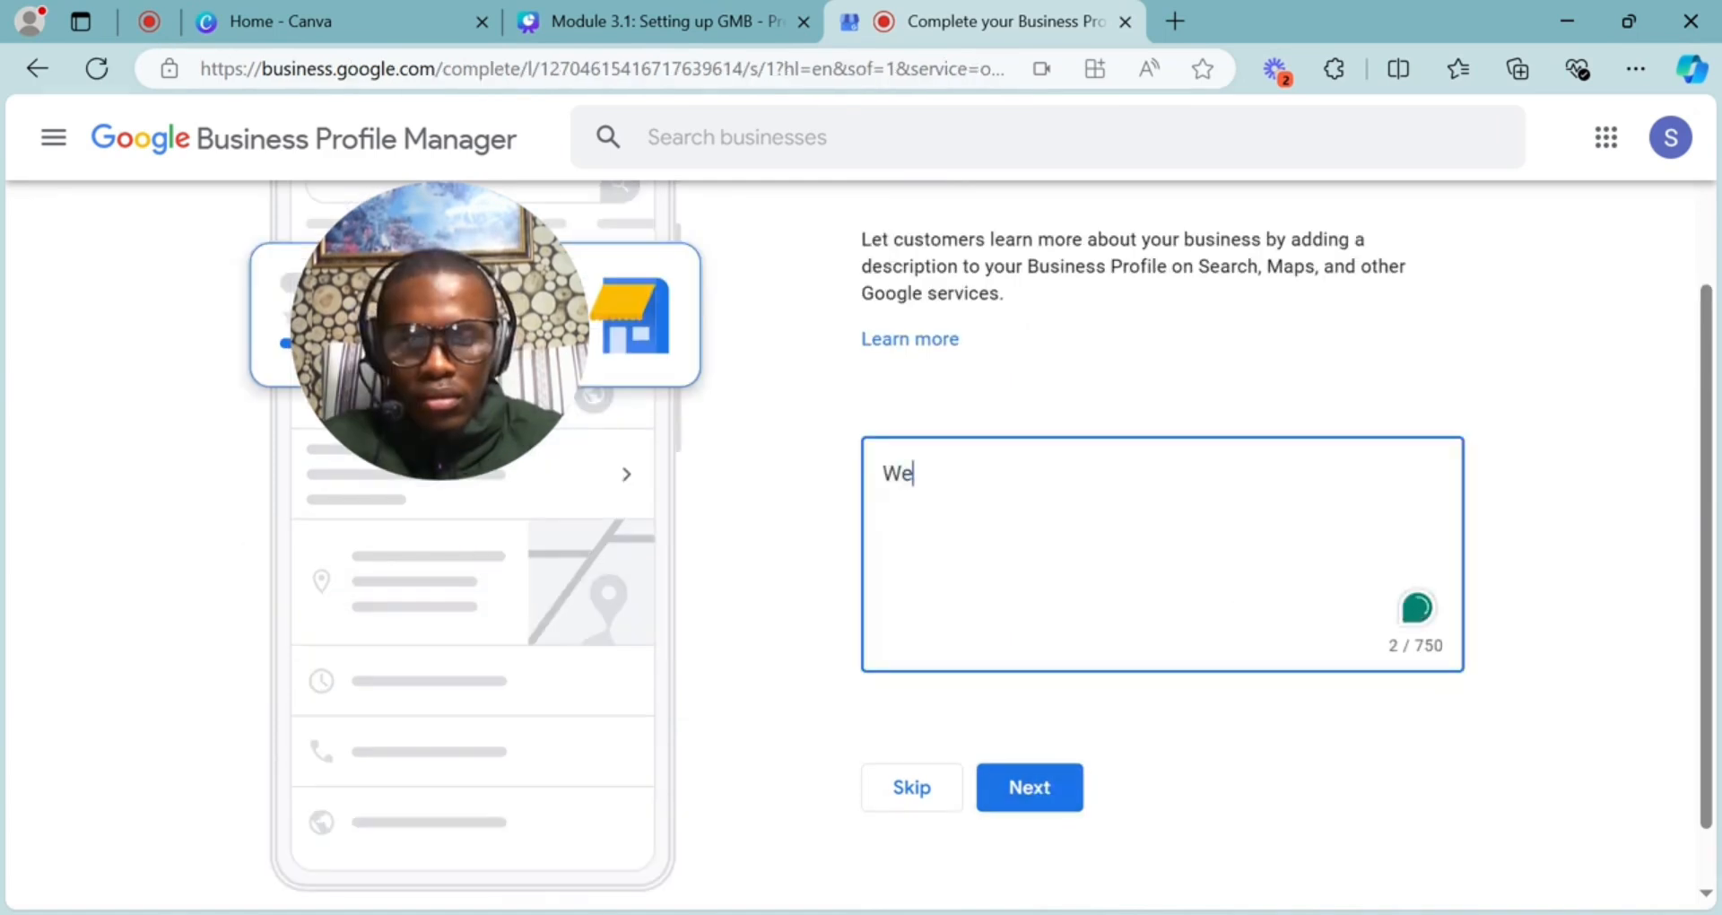
type(" are")
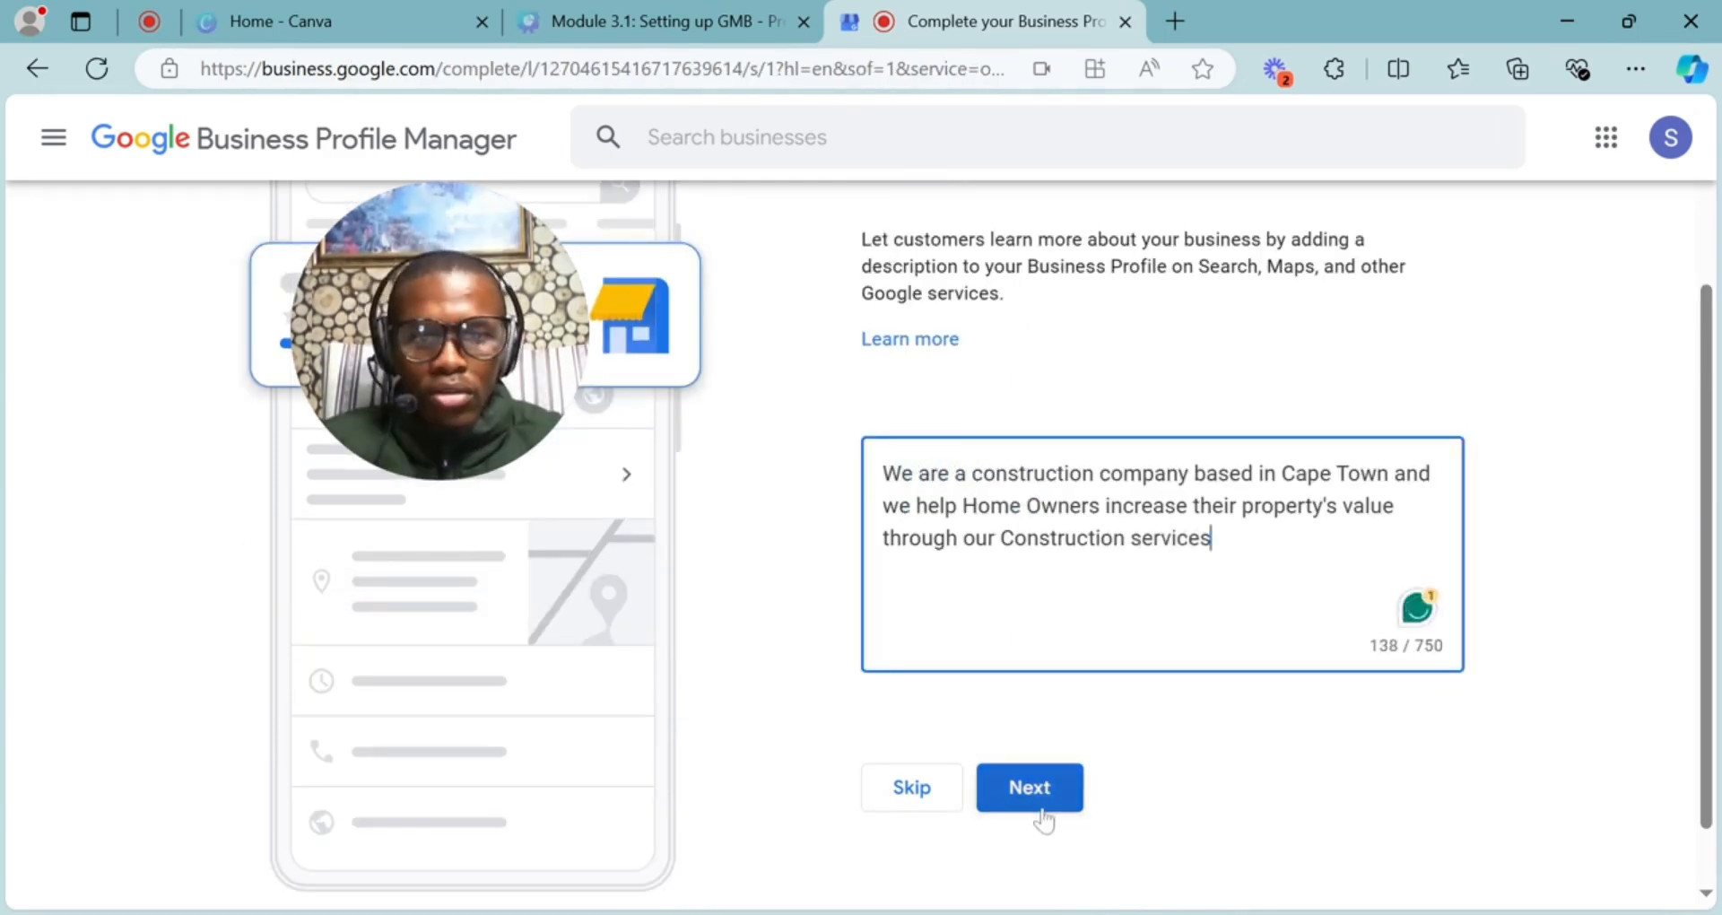
left_click(1038, 809)
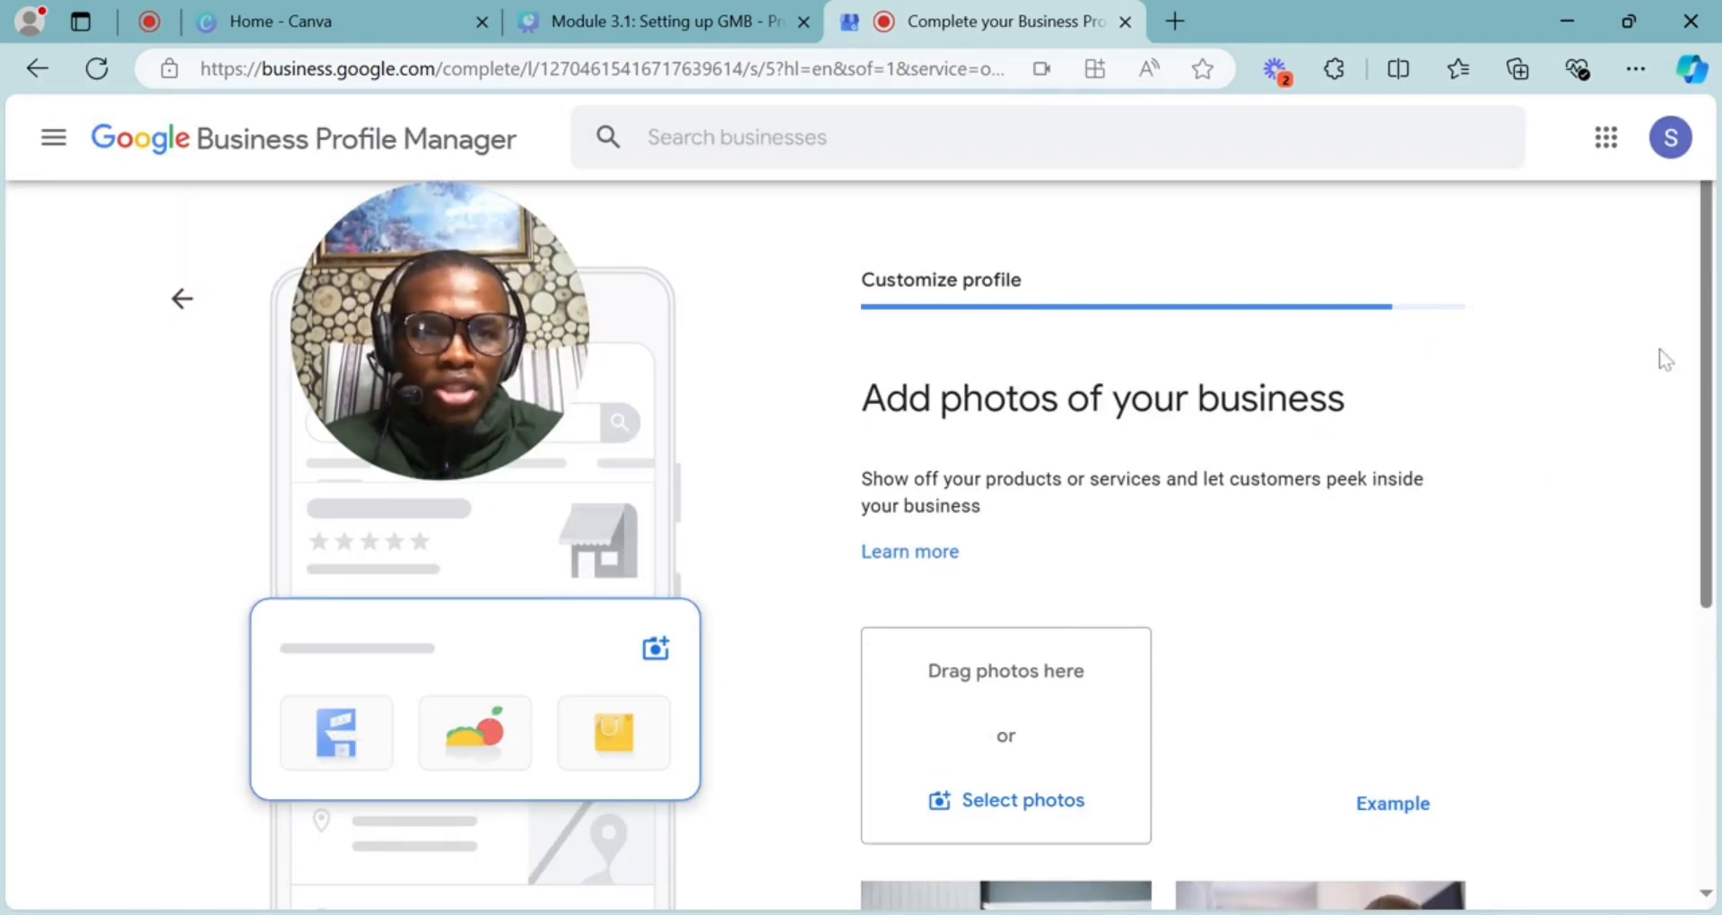
Step: Upload the before-and-after swimming pool picture to the photos of the business
scroll(1713, 338, "down", 2)
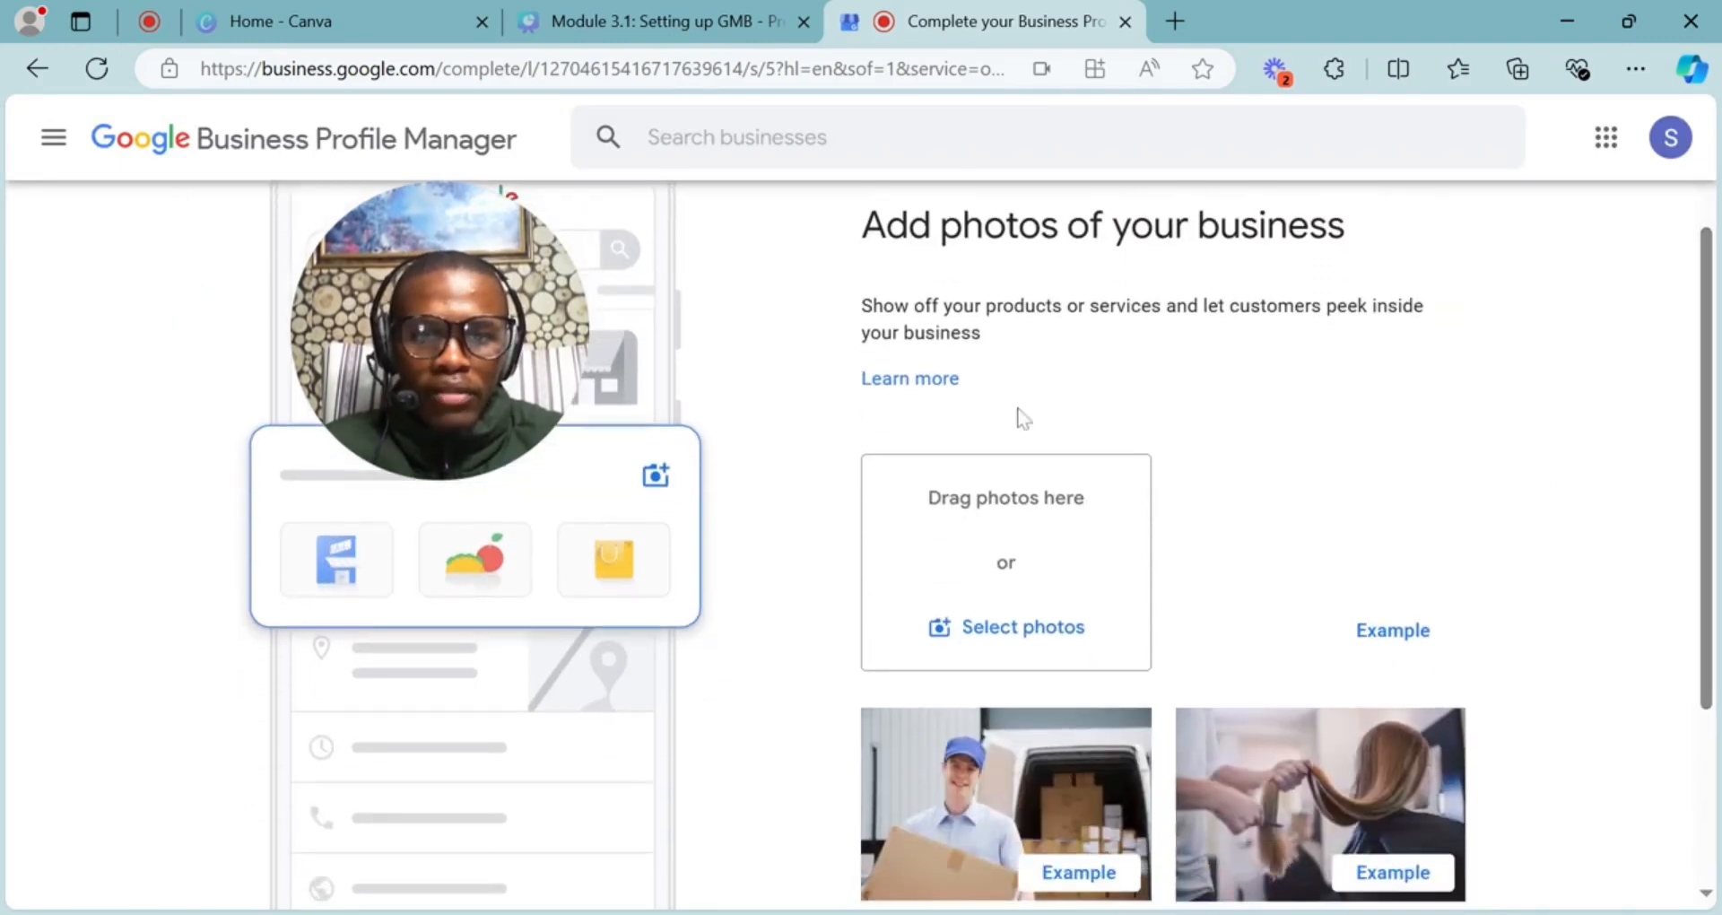
left_click(986, 639)
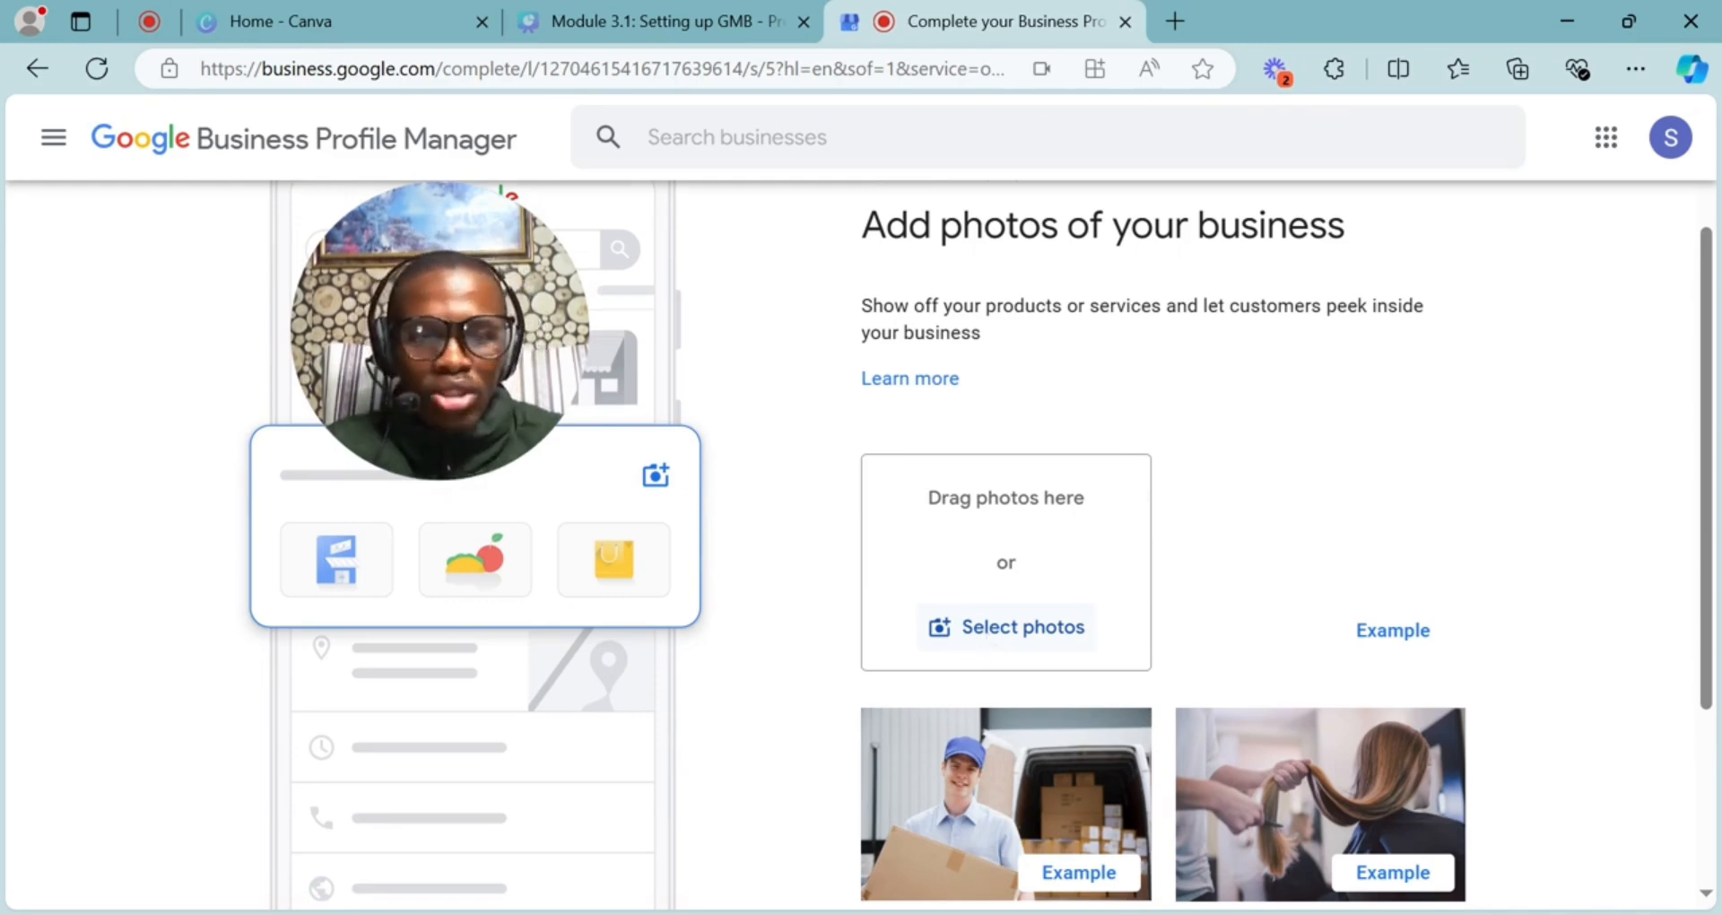
left_click(999, 628)
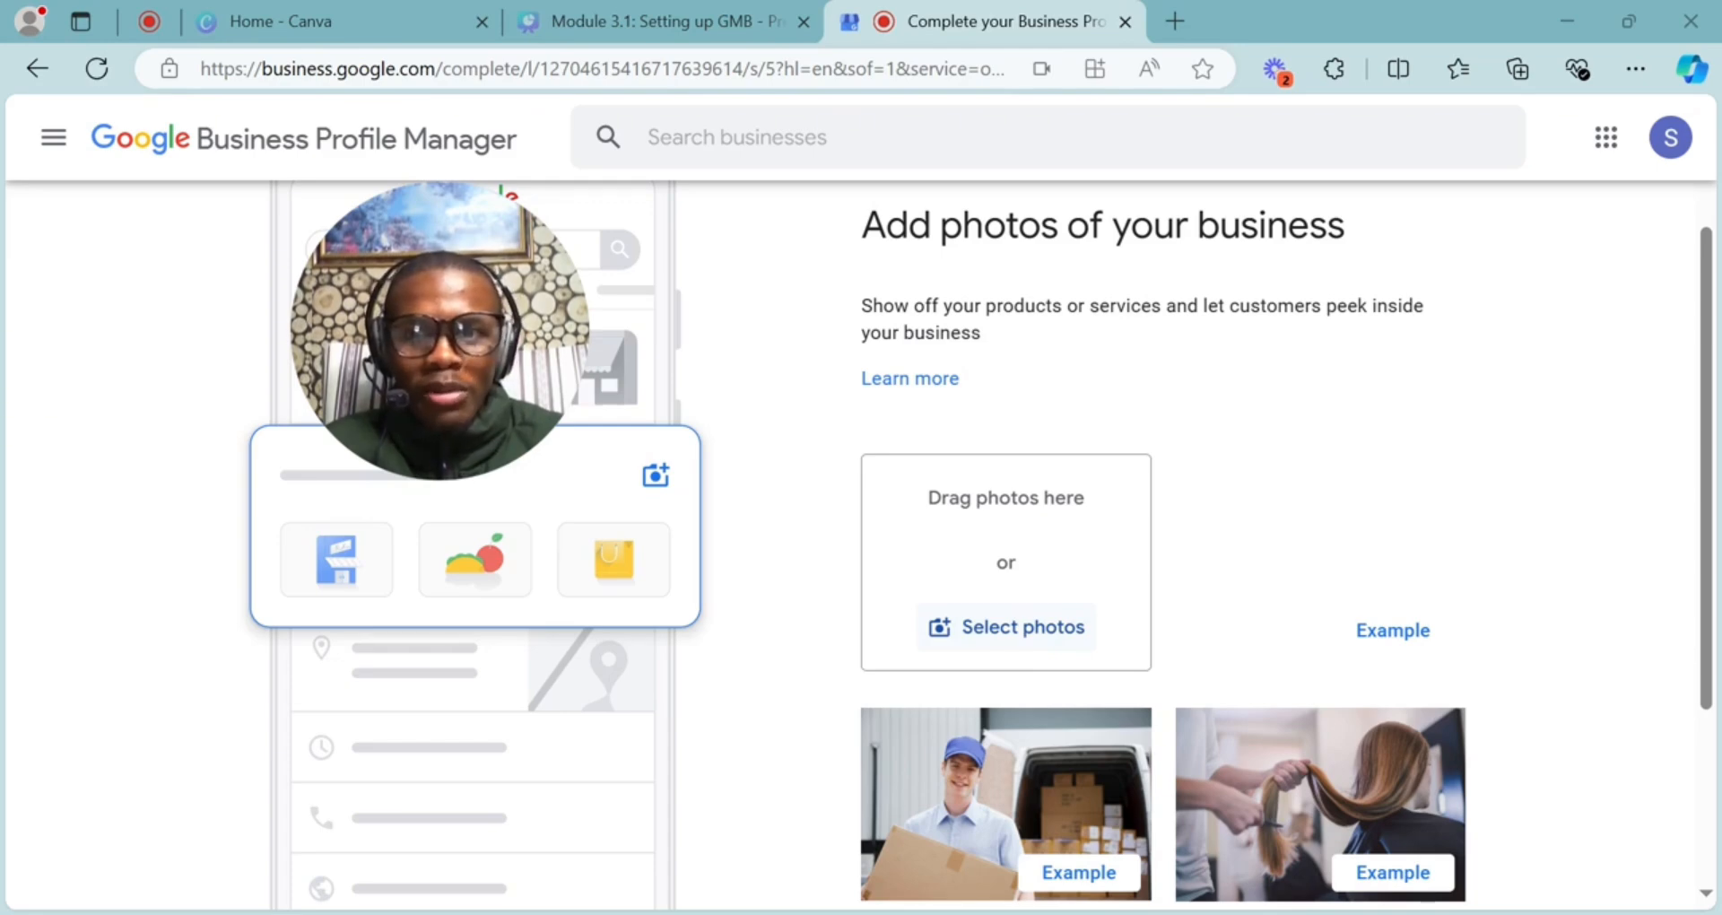
left_click_drag(1705, 480, 1700, 583)
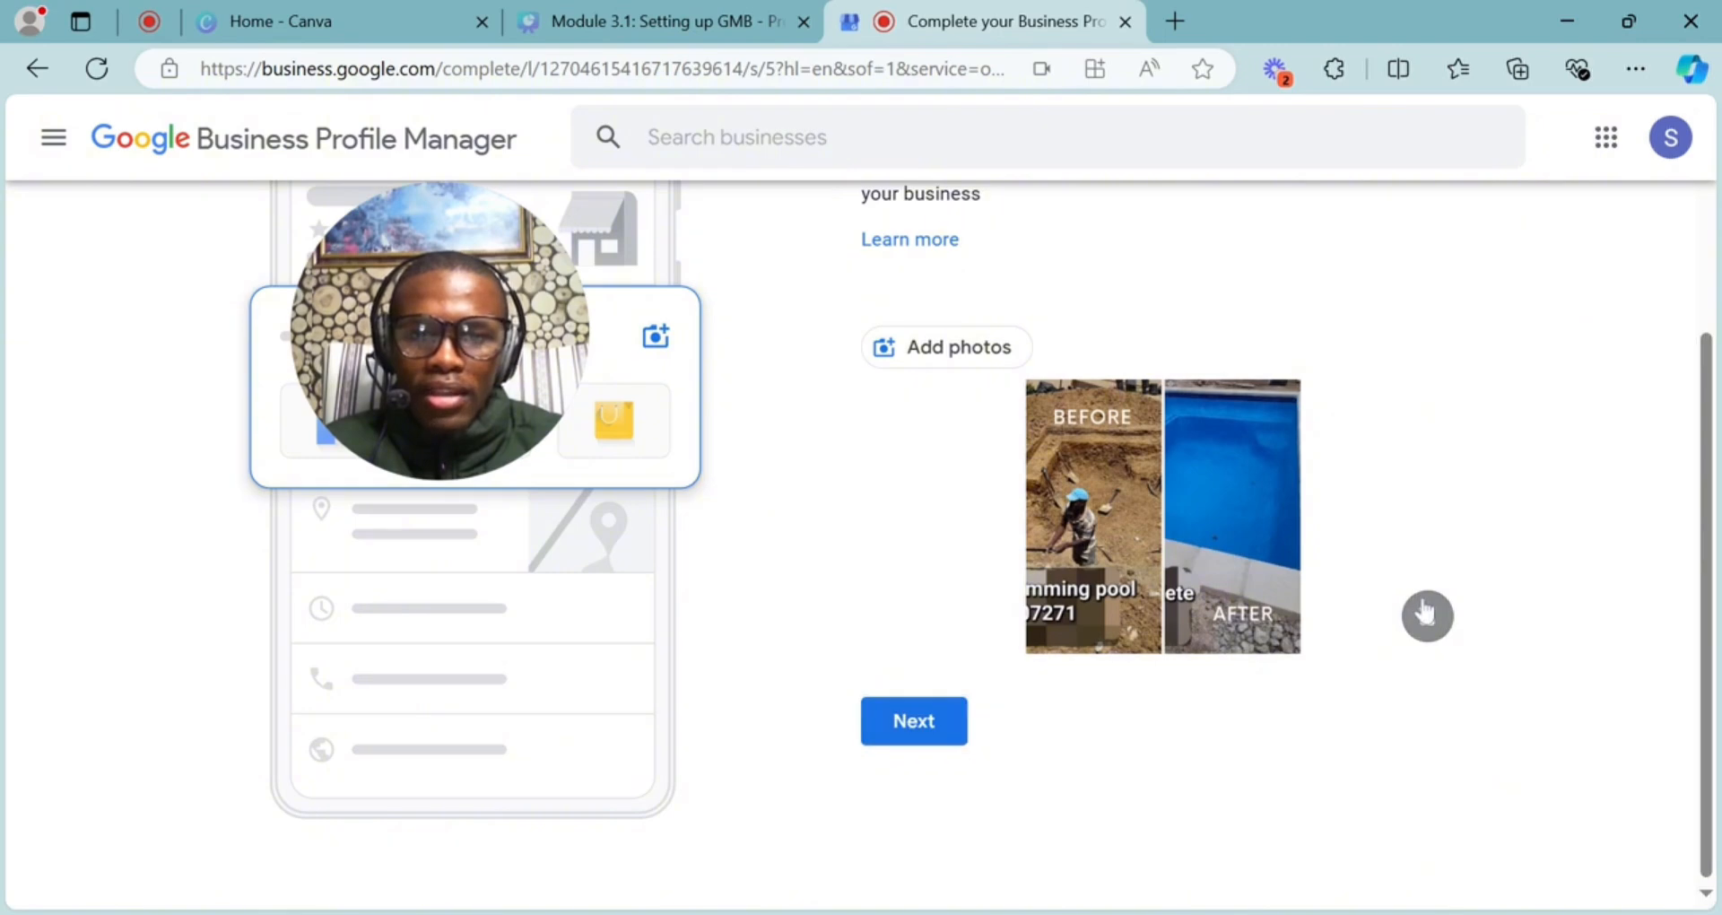
Step: Submit the business photo, skip the advertising credit and Google Workspace offers, and finish setting up the profile
left_click(900, 728)
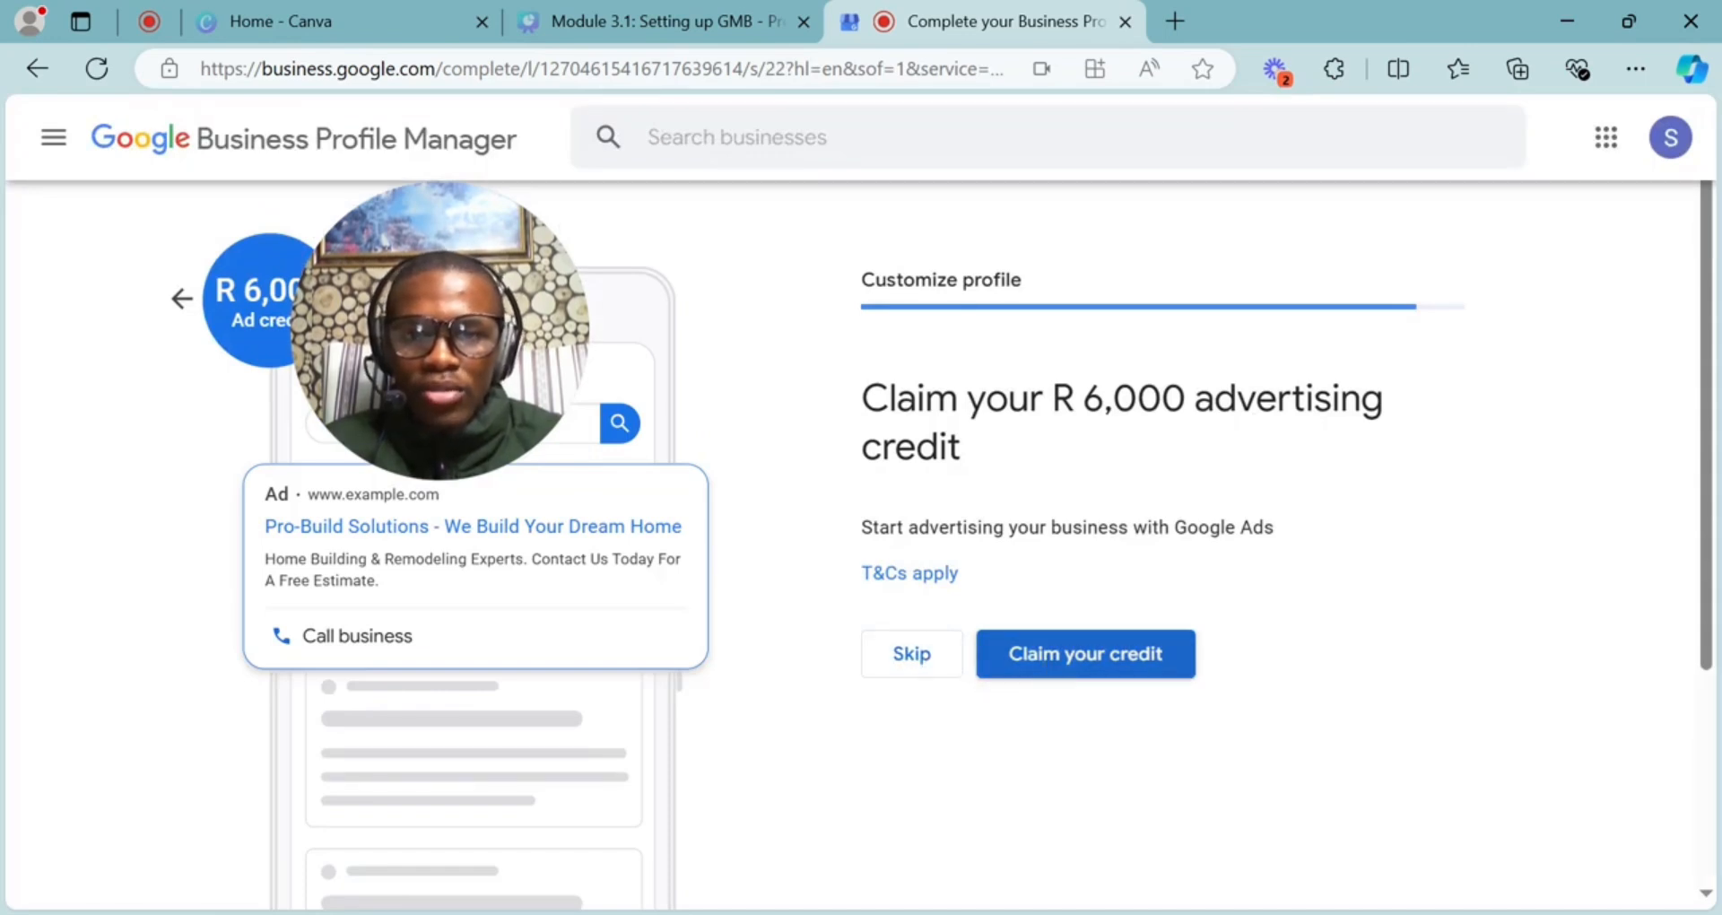
left_click(933, 668)
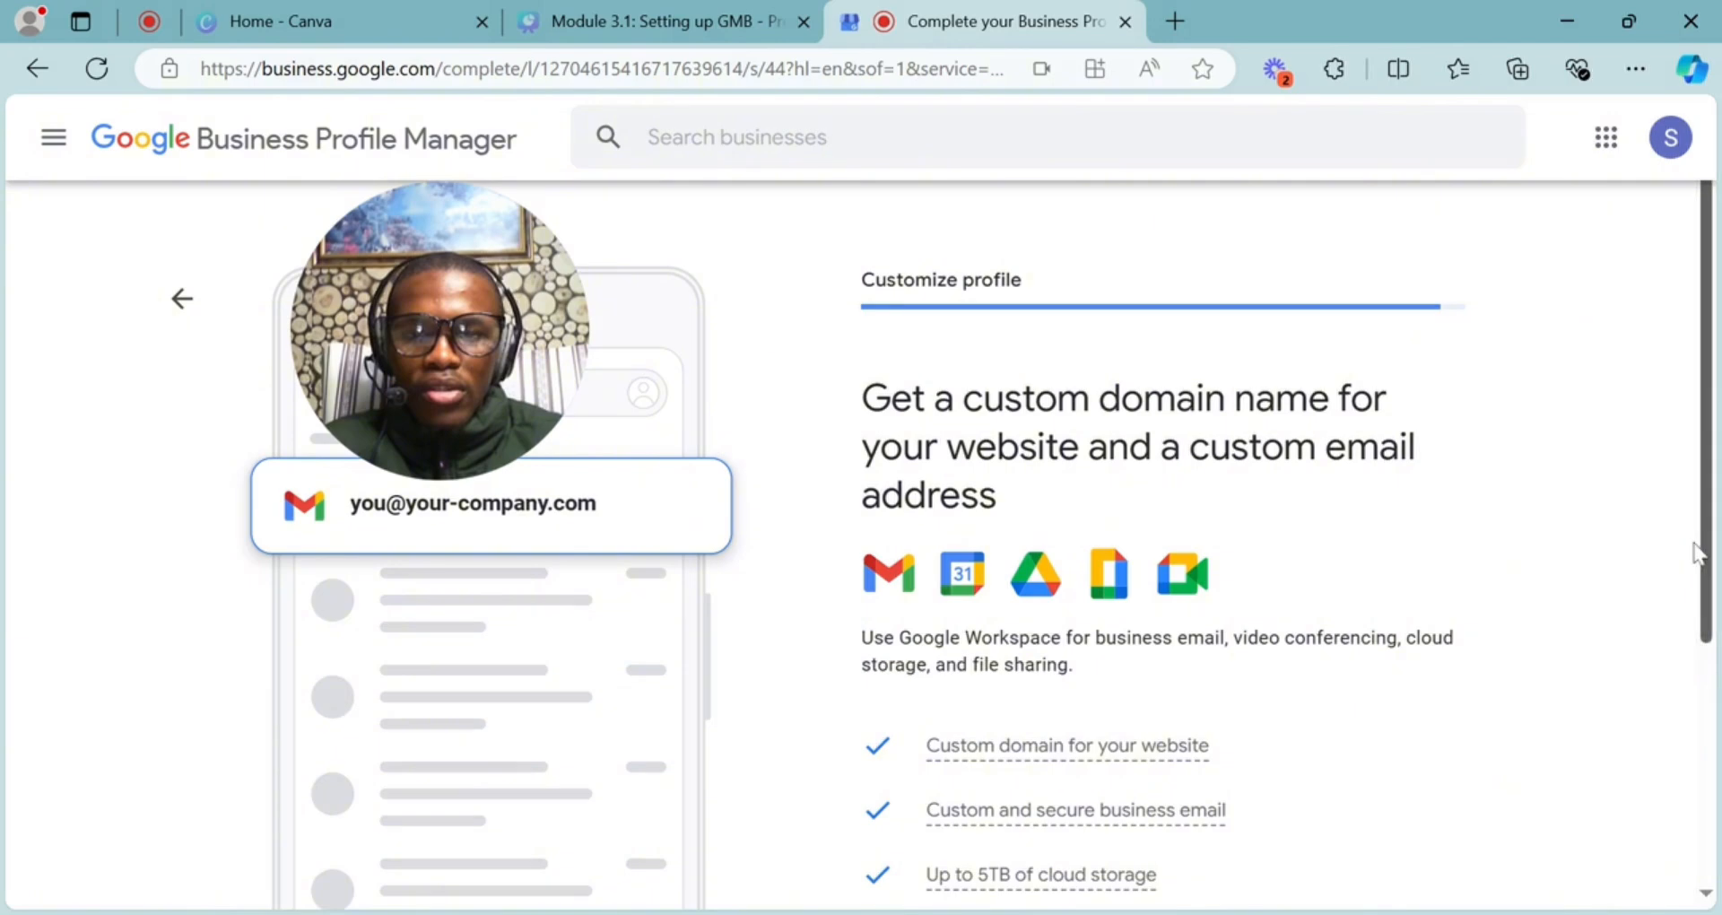
scroll(1699, 554, "down", 3)
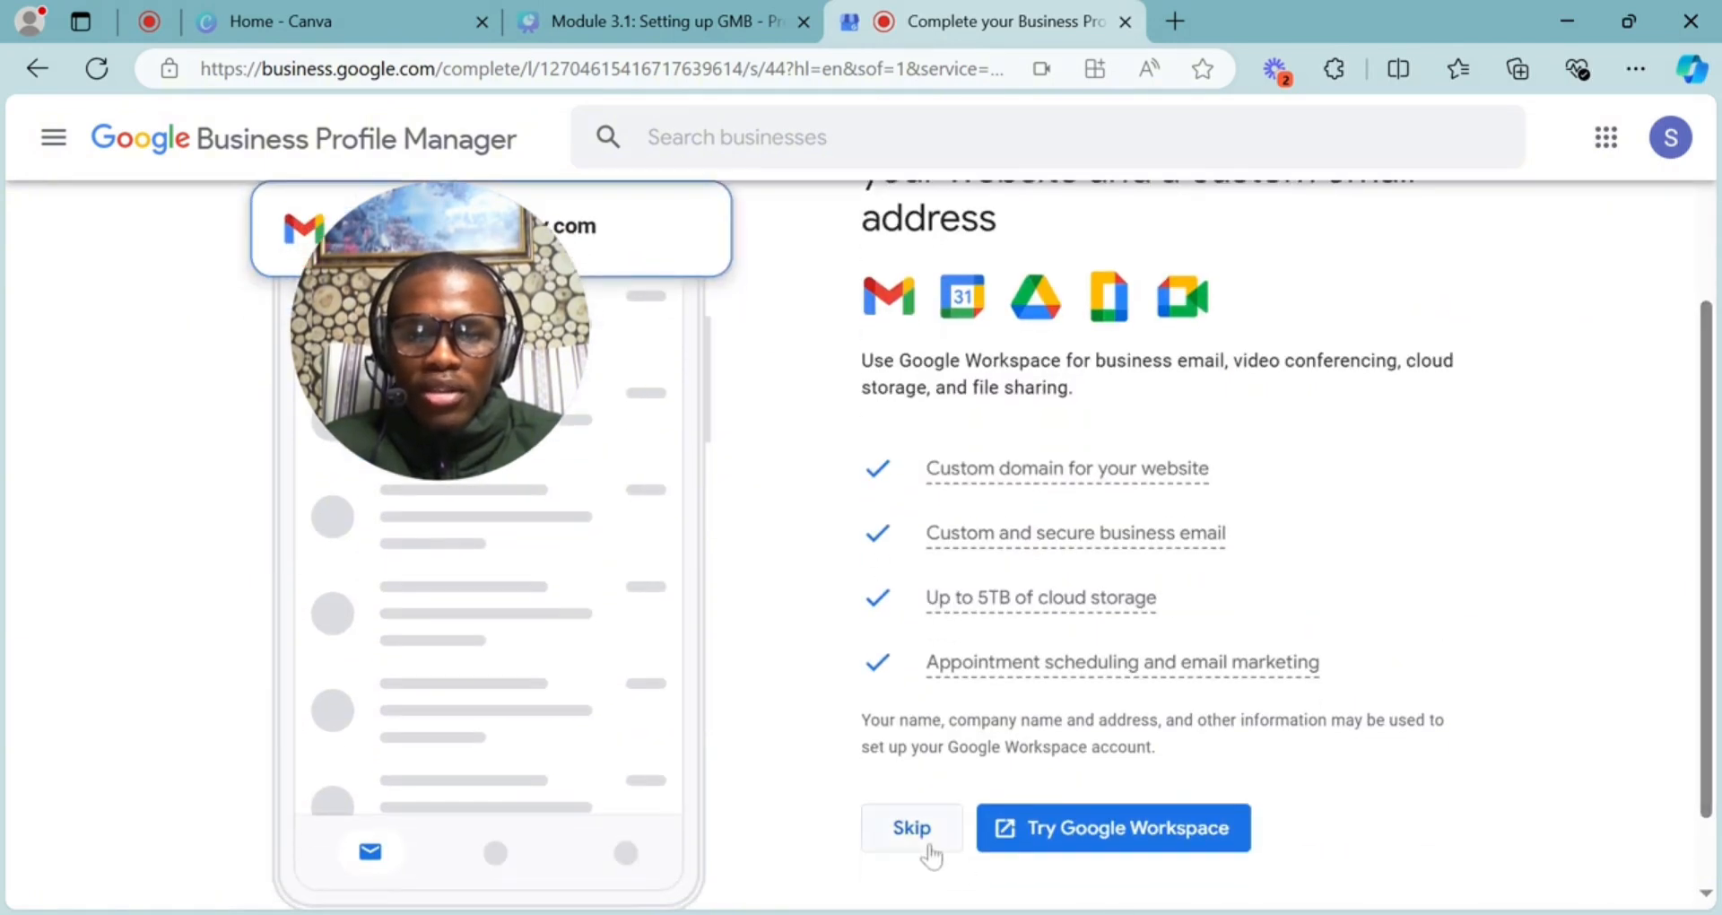
left_click(928, 848)
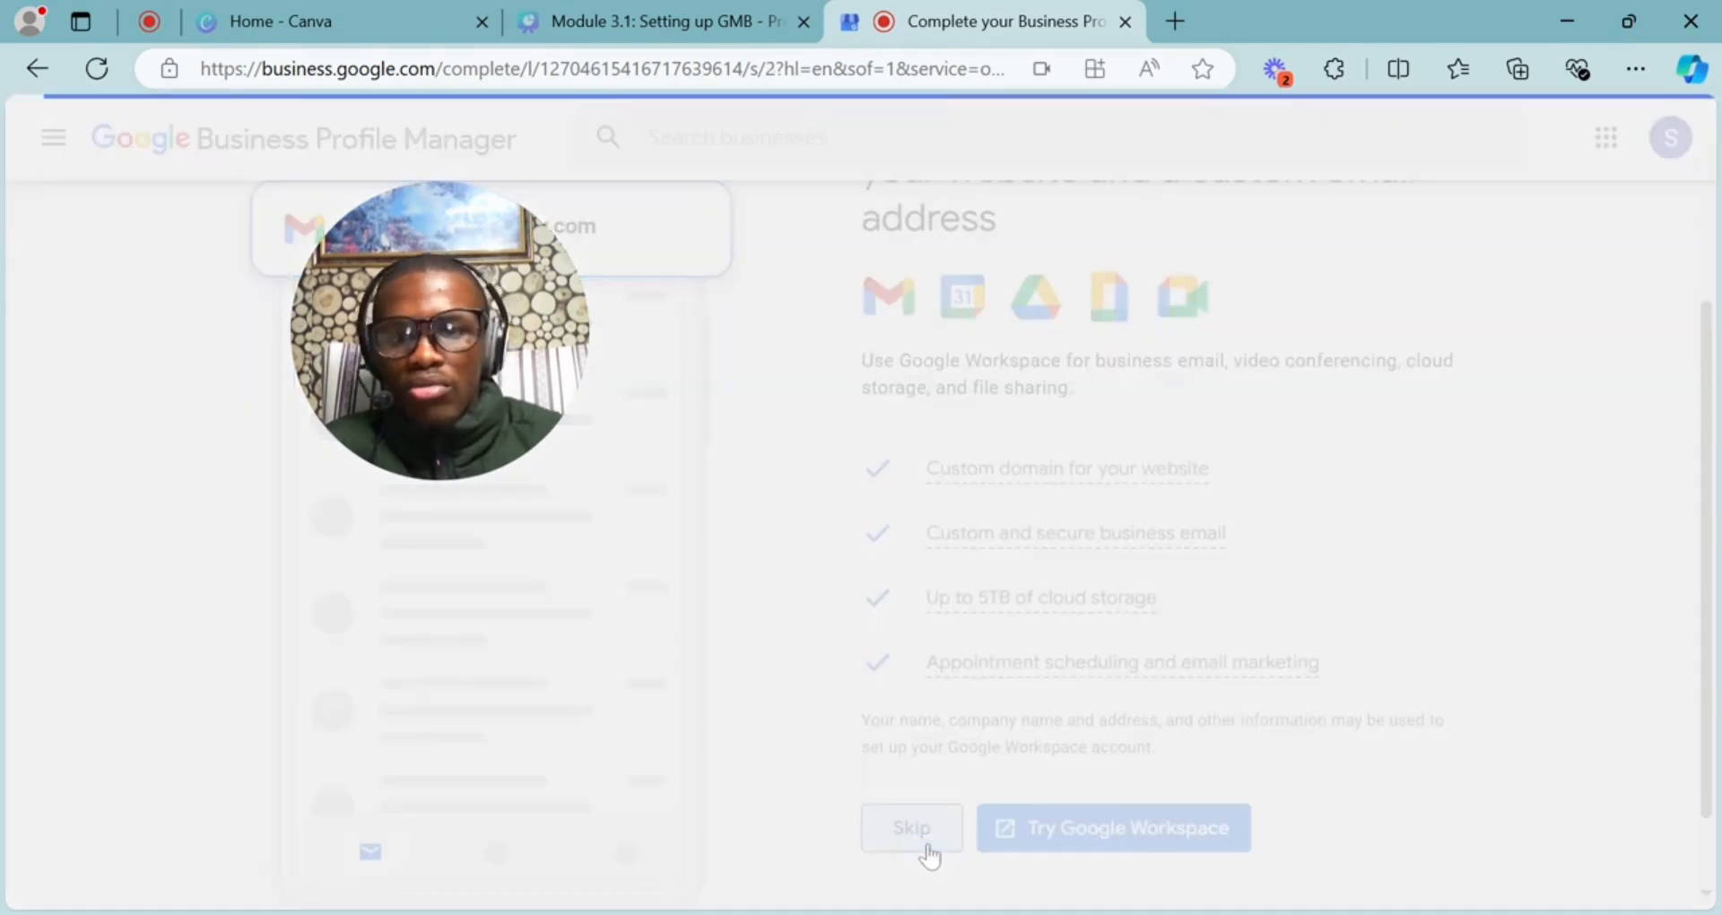
left_click(911, 624)
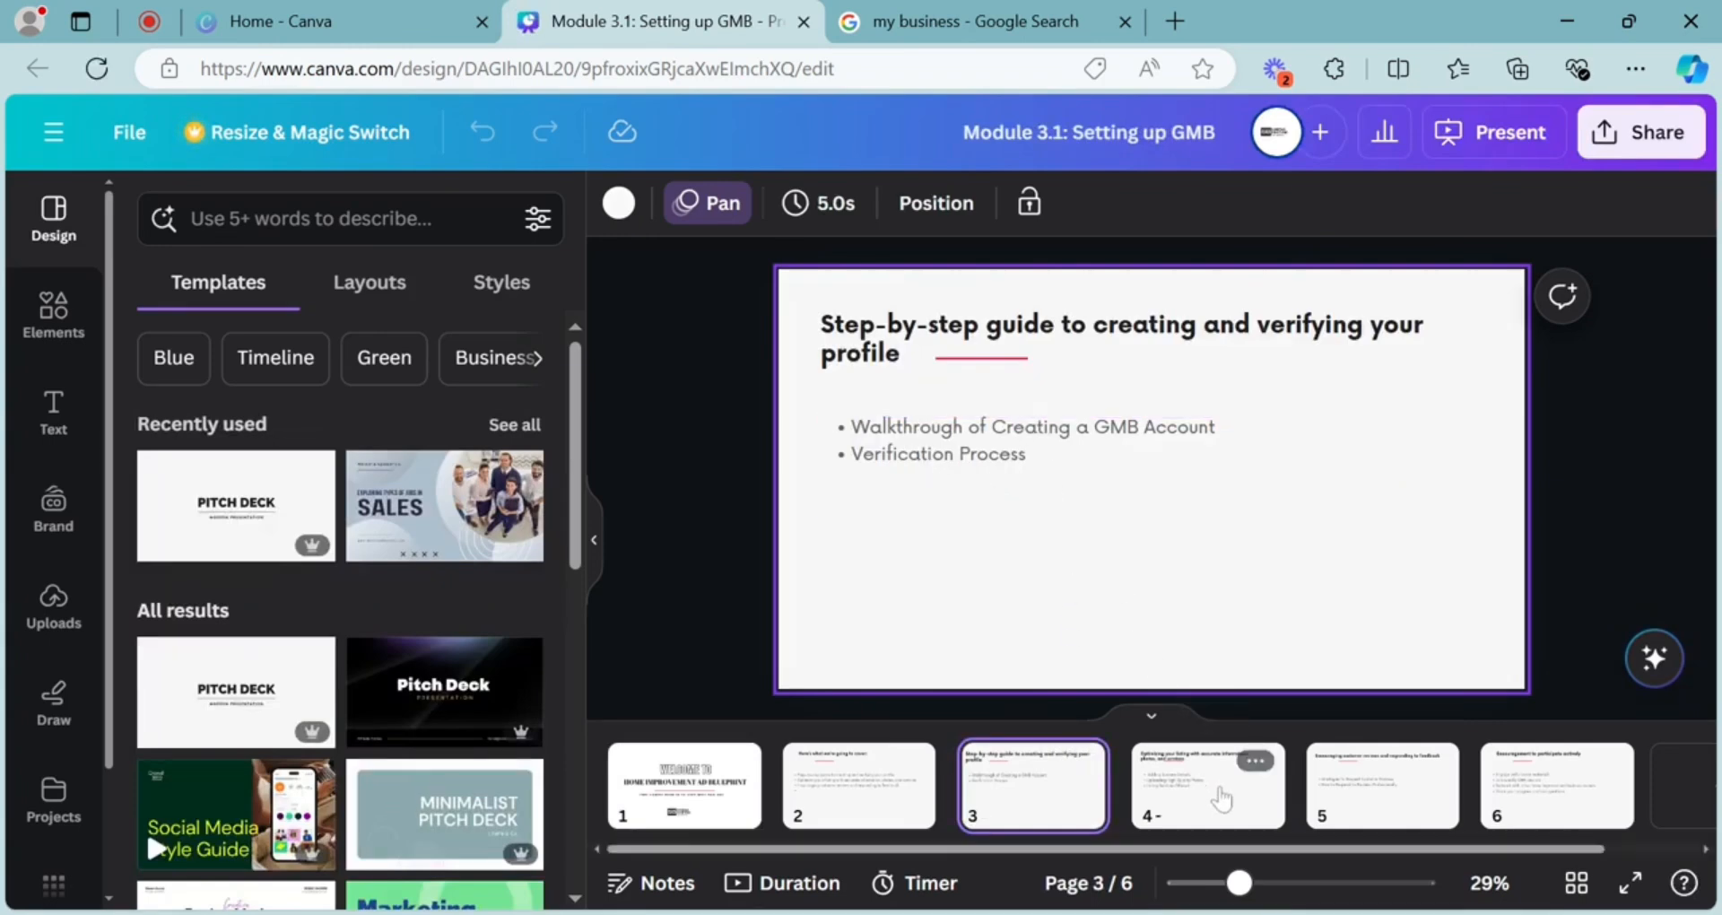
Step: Switch to the Canva presentation to view slides 4 and 5, and return to the business page in Google Search
left_click(1222, 799)
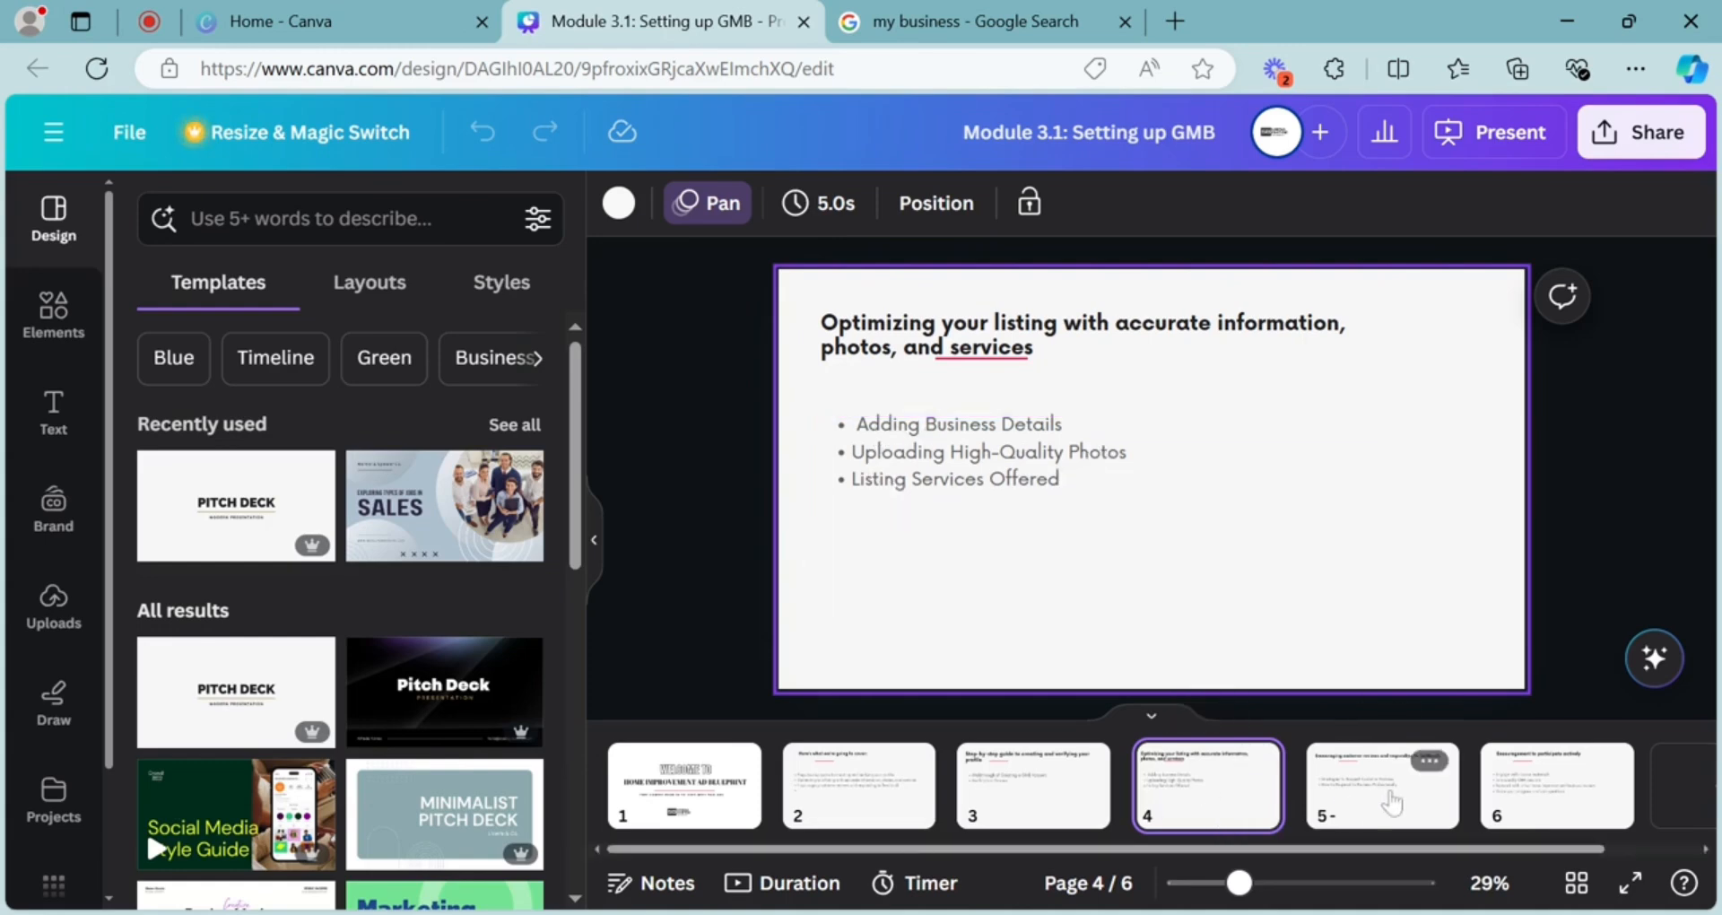
left_click(1393, 801)
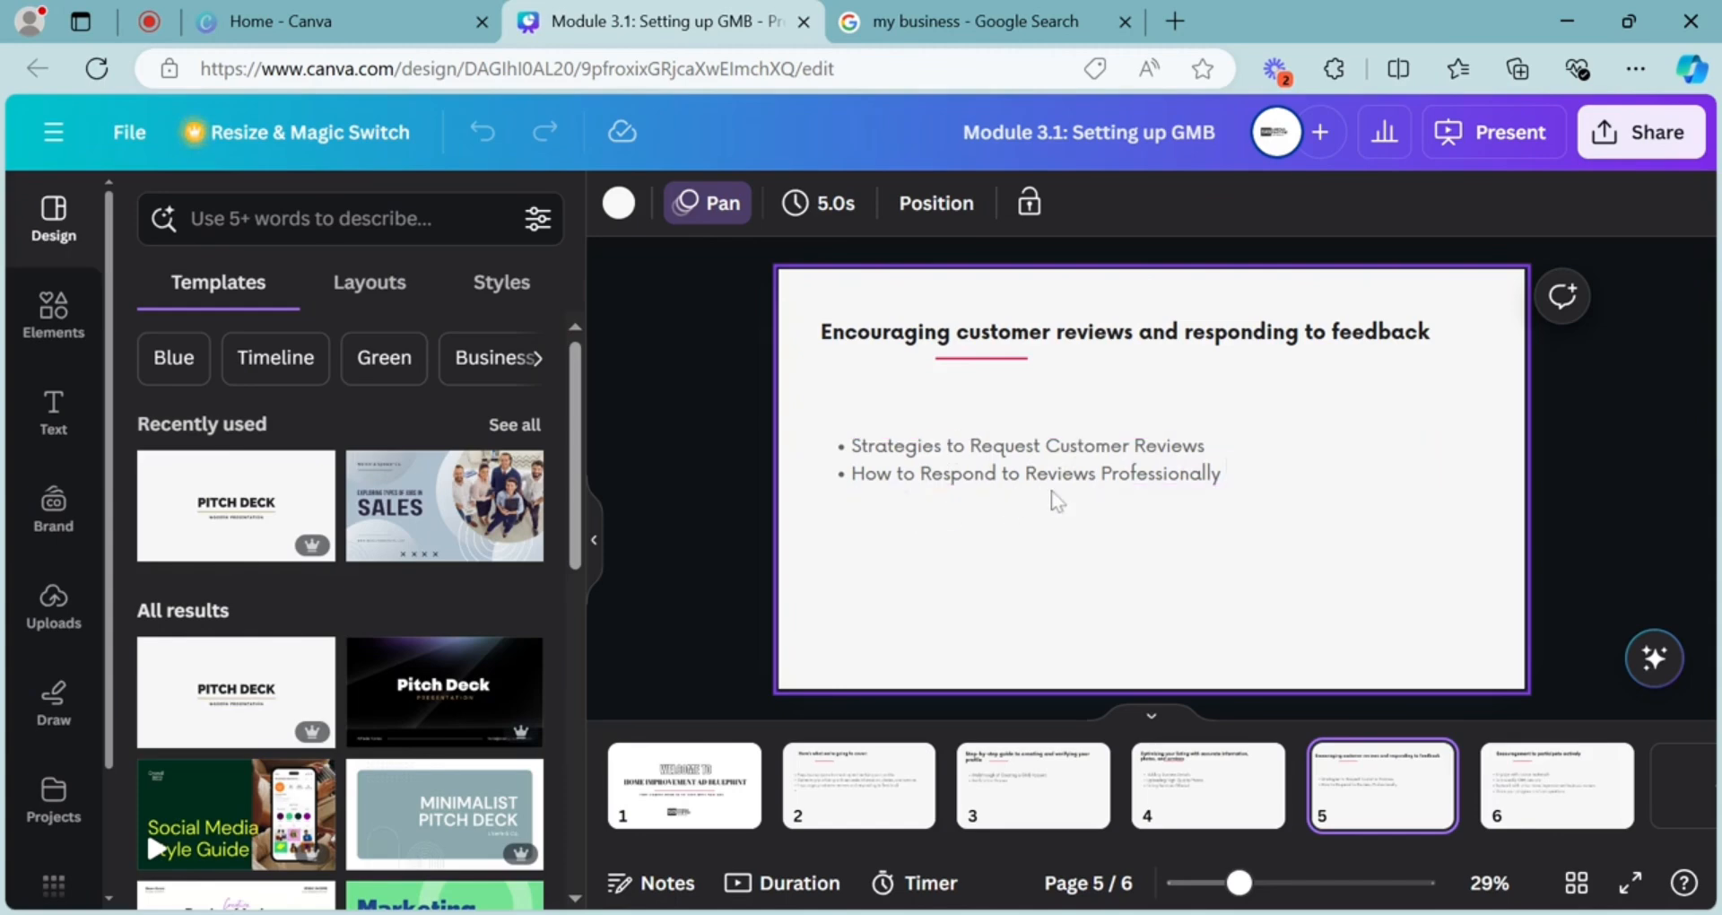
left_click(936, 22)
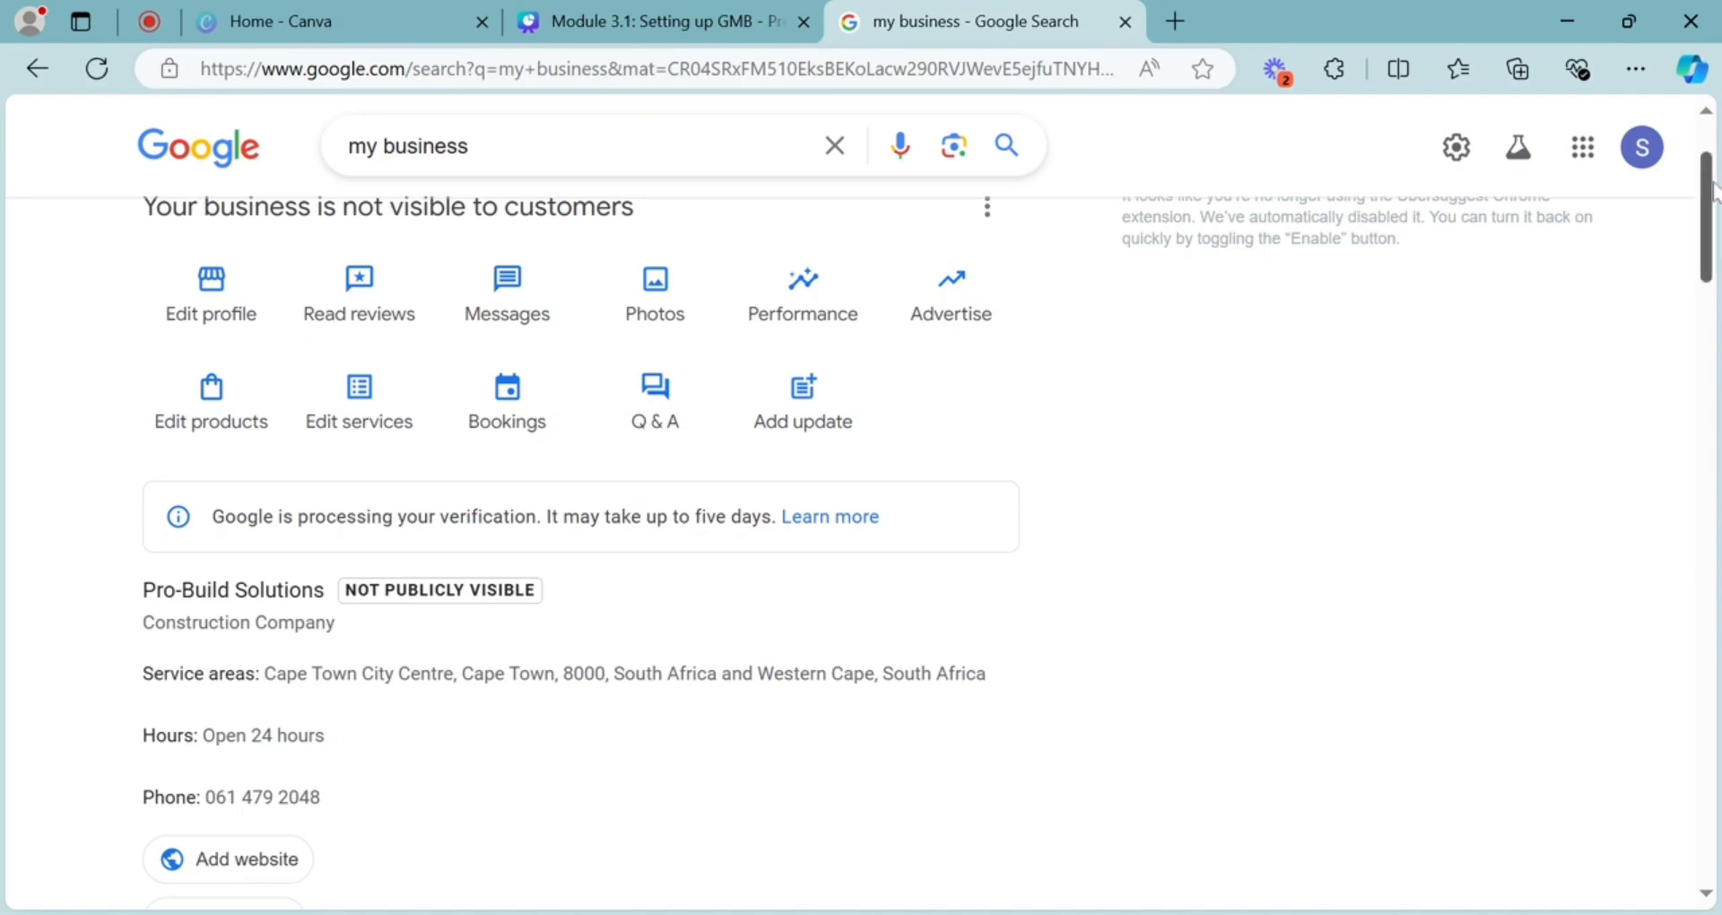
Step: Open the profile's business information for editing and look through its About and Contact details
mouse_move(1712, 189)
left_mouse_down()
mouse_move(1712, 254)
mouse_move(1709, 166)
left_mouse_up()
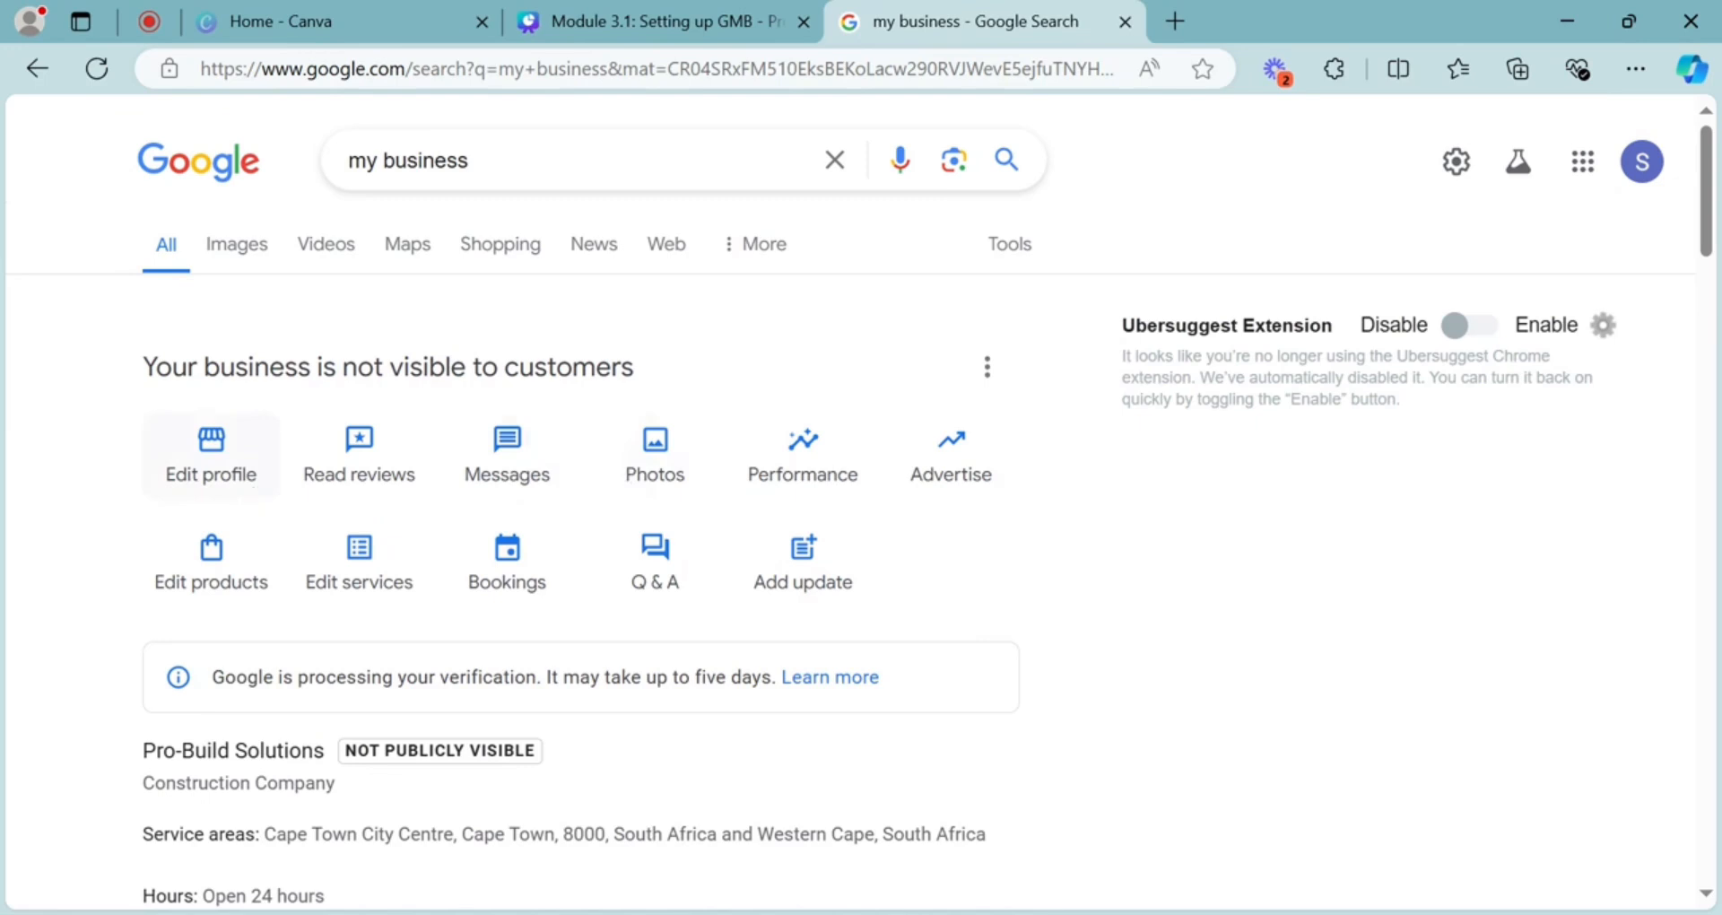
left_click(255, 503)
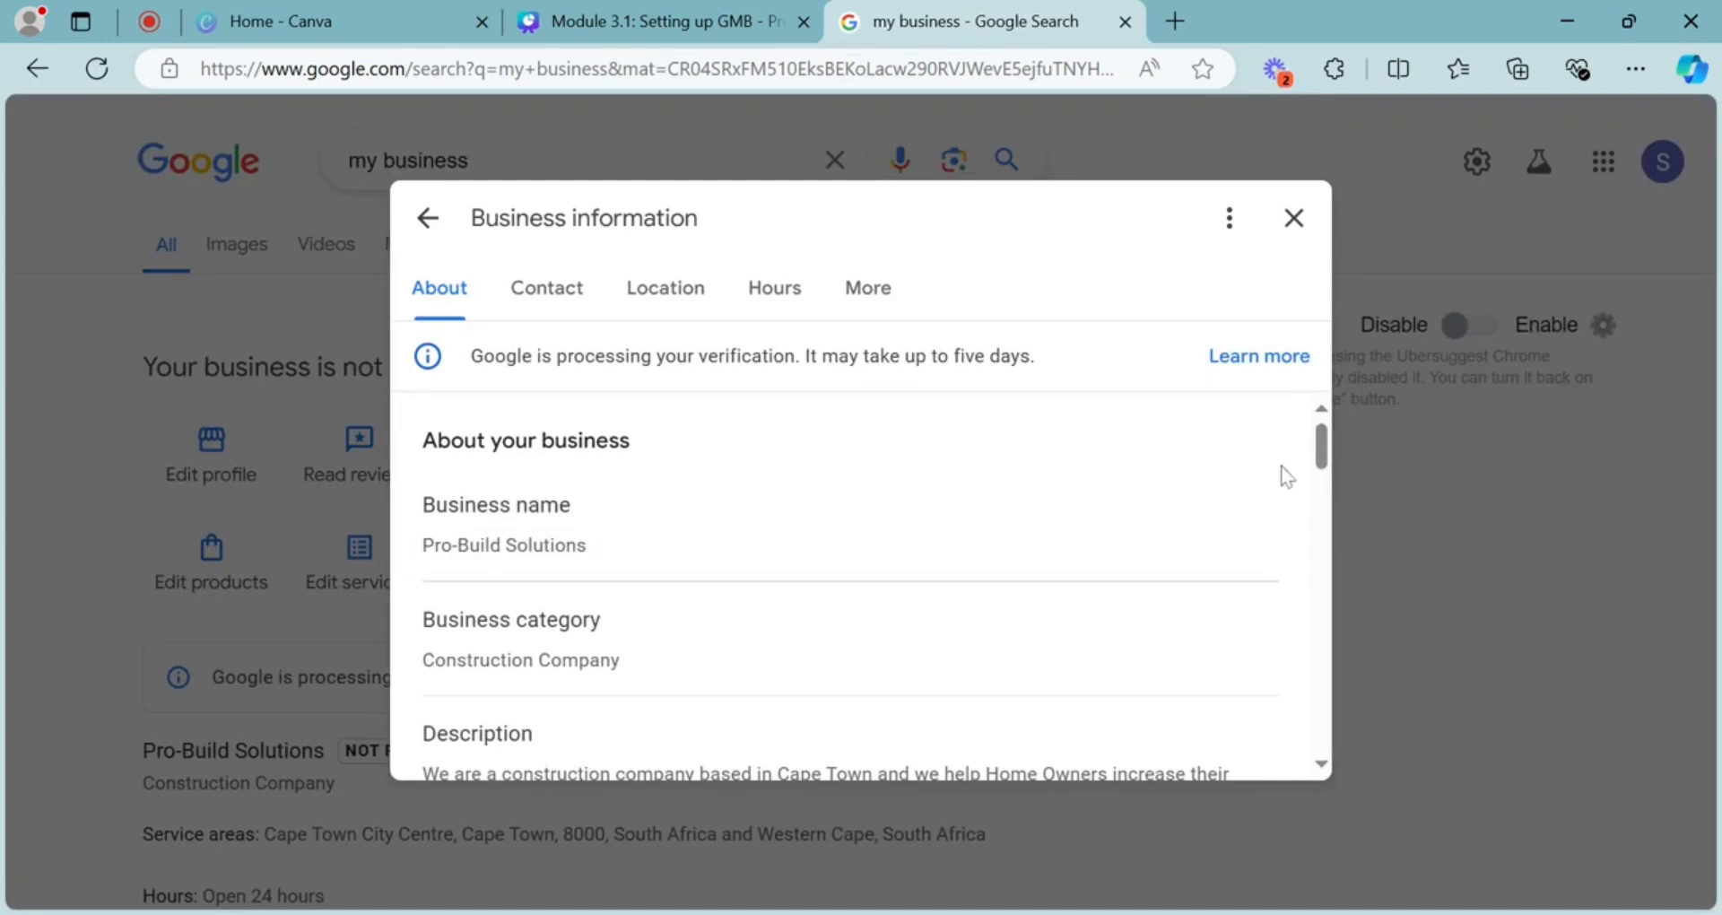
left_click_drag(1320, 455, 1323, 510)
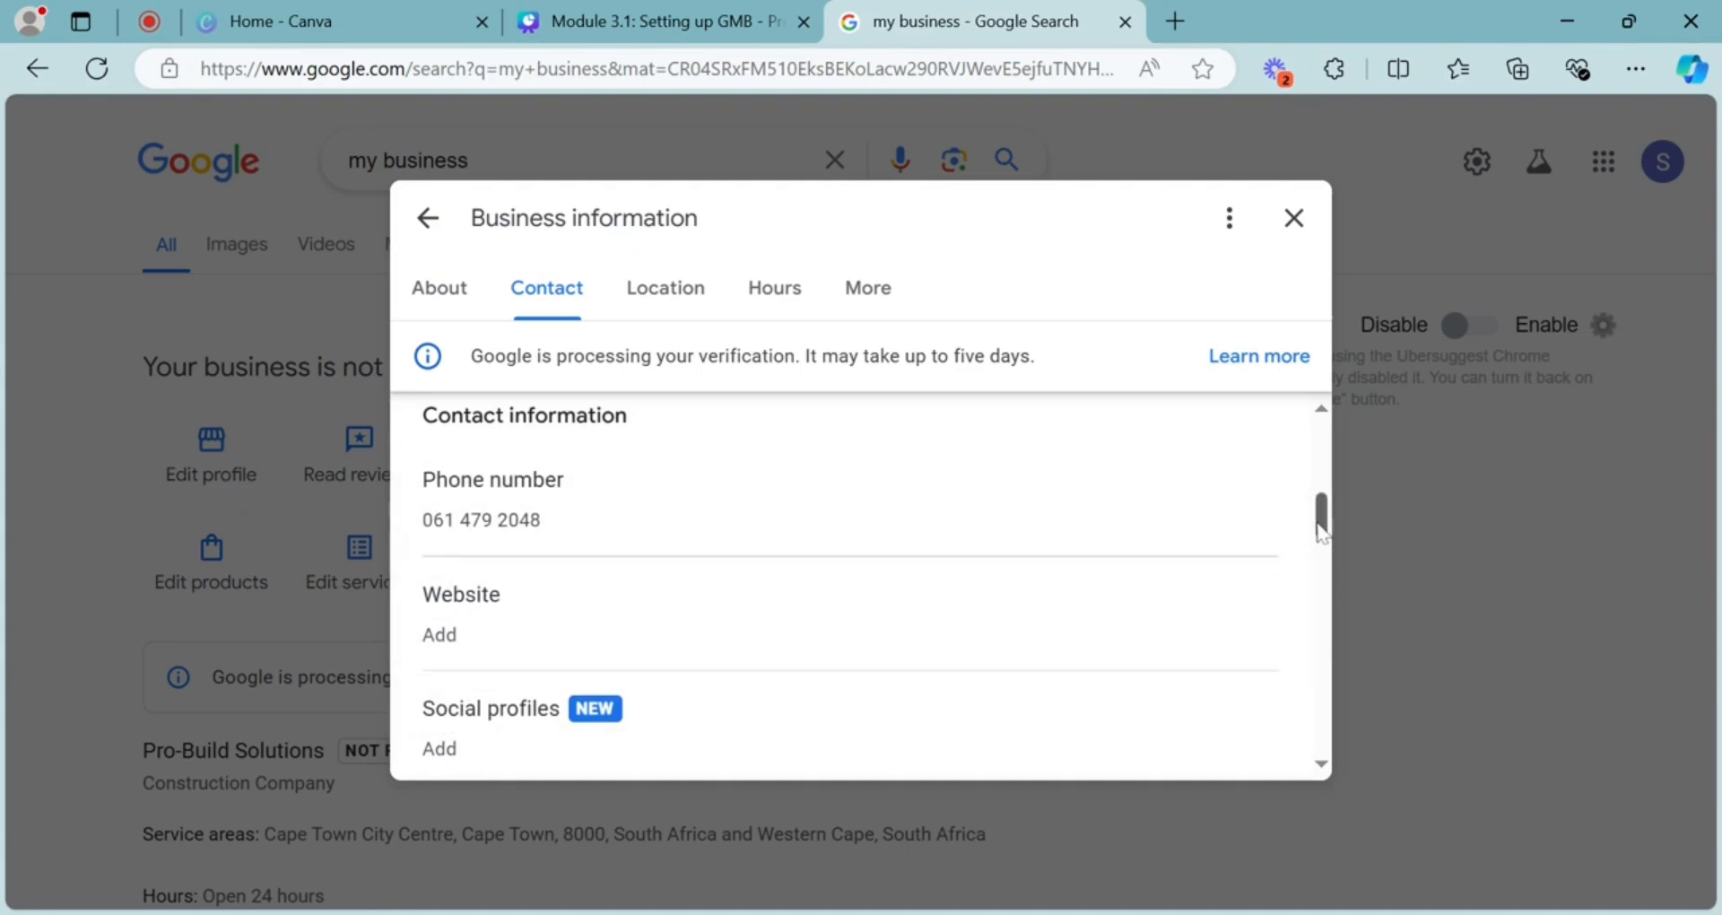
Step: Start a LinkedIn entry under the business's social profiles and get its web address ready for entry
scroll(1322, 527, "down", 2)
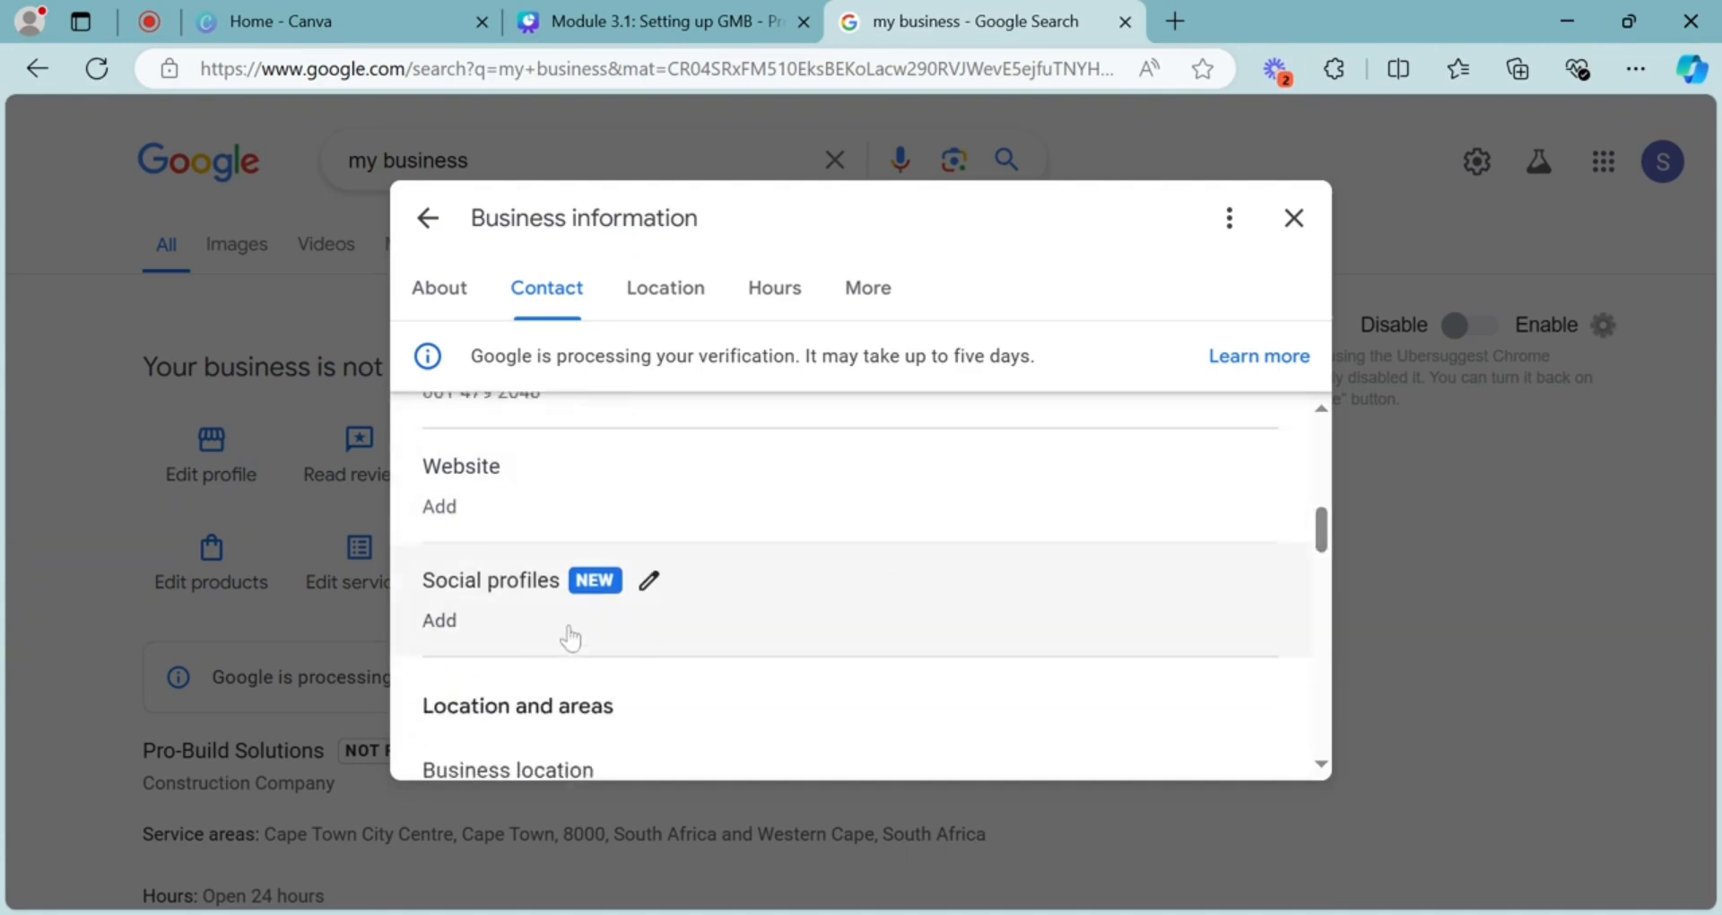
left_click(652, 582)
left_click(578, 718)
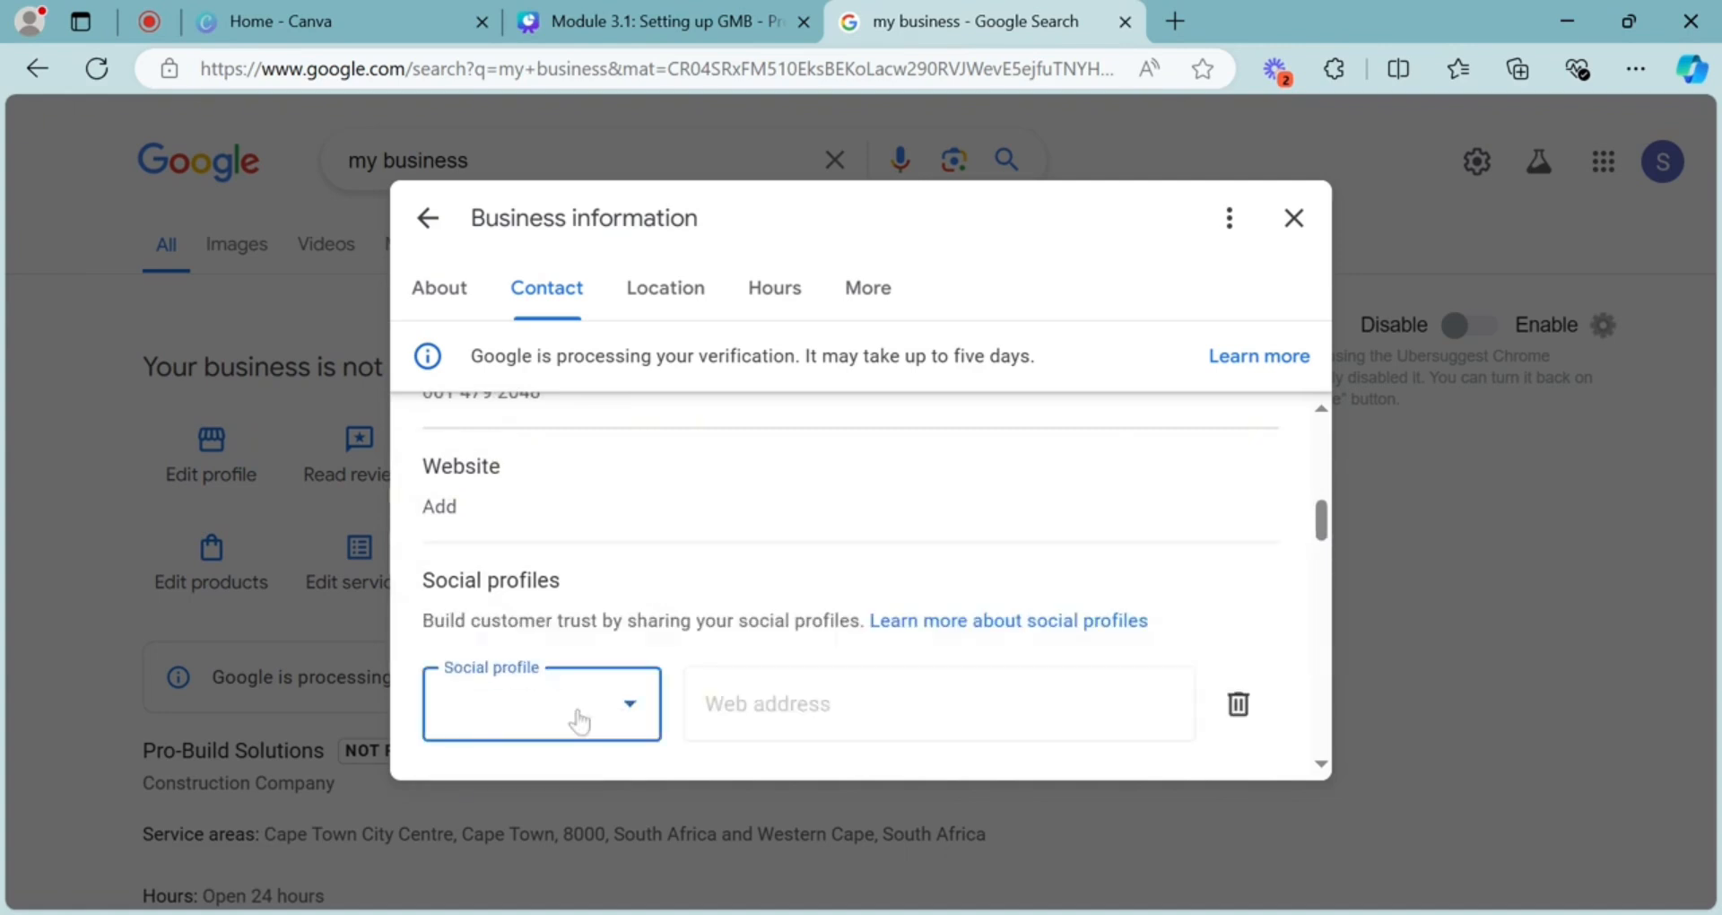
left_click(580, 721)
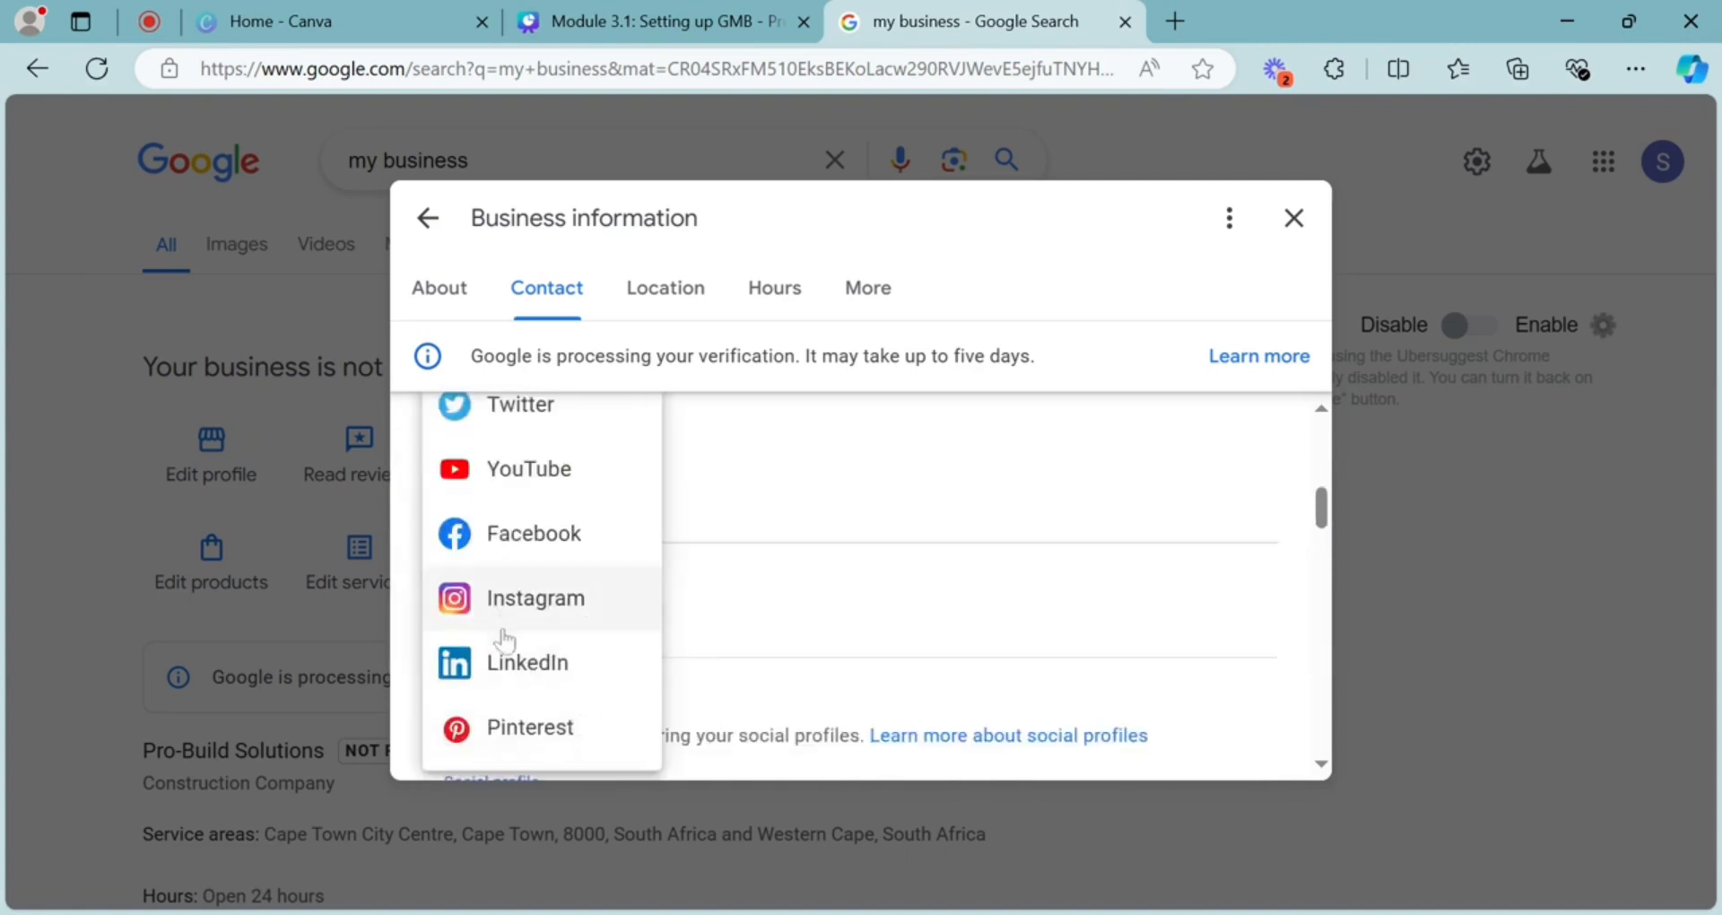
left_click(502, 661)
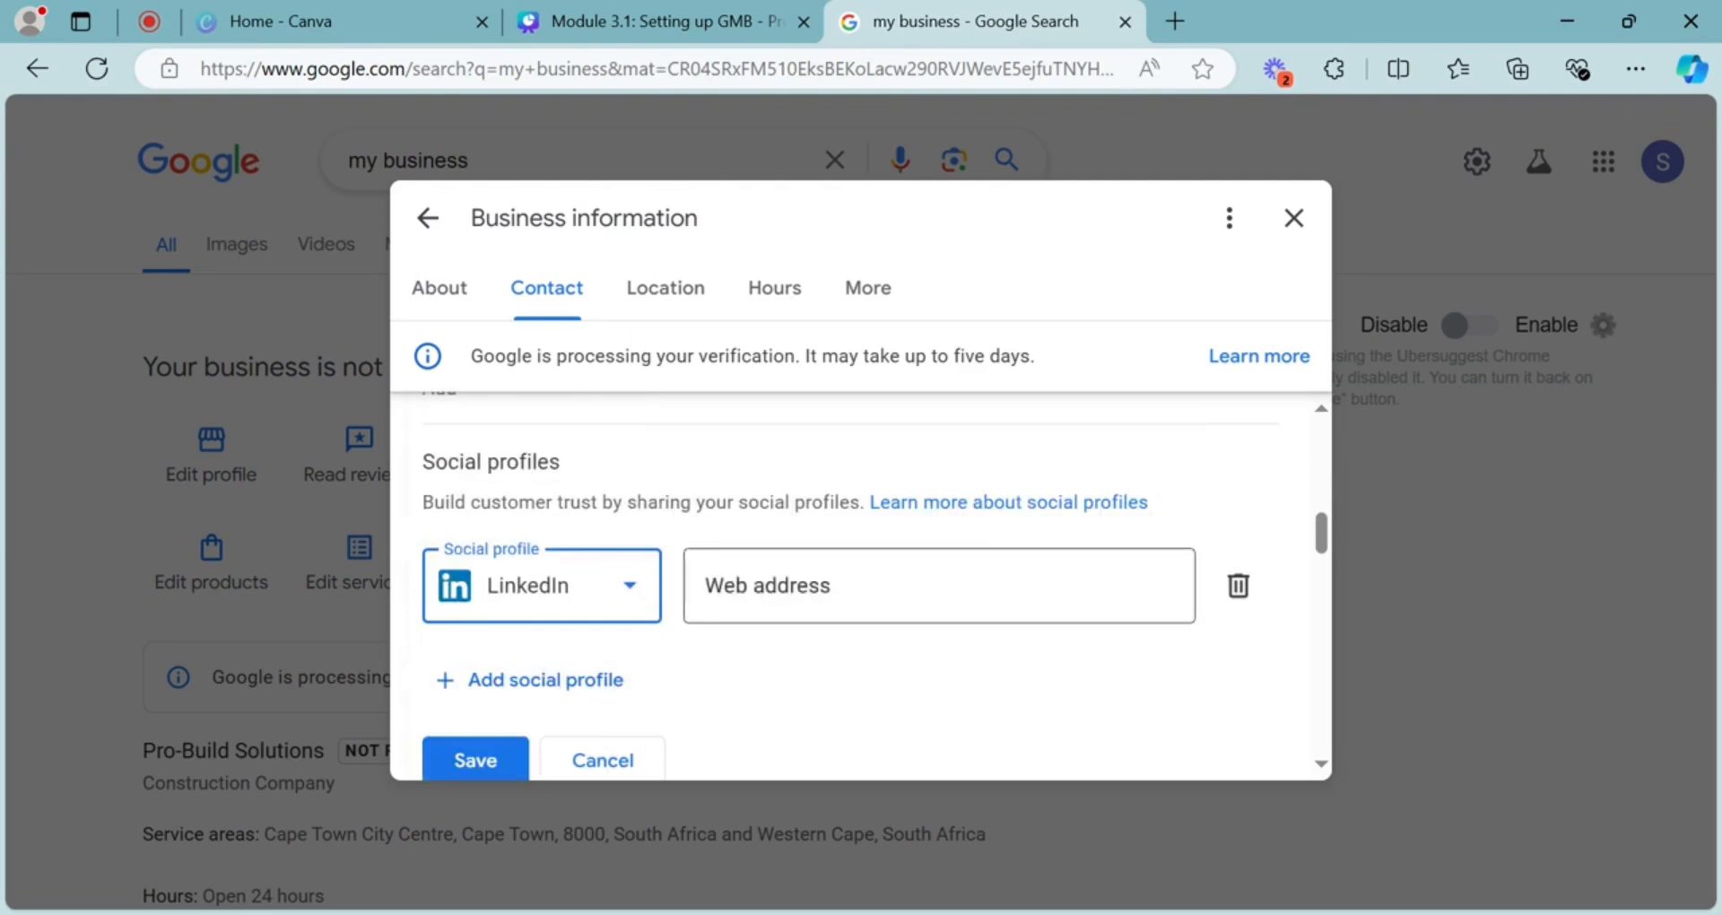
left_click(737, 587)
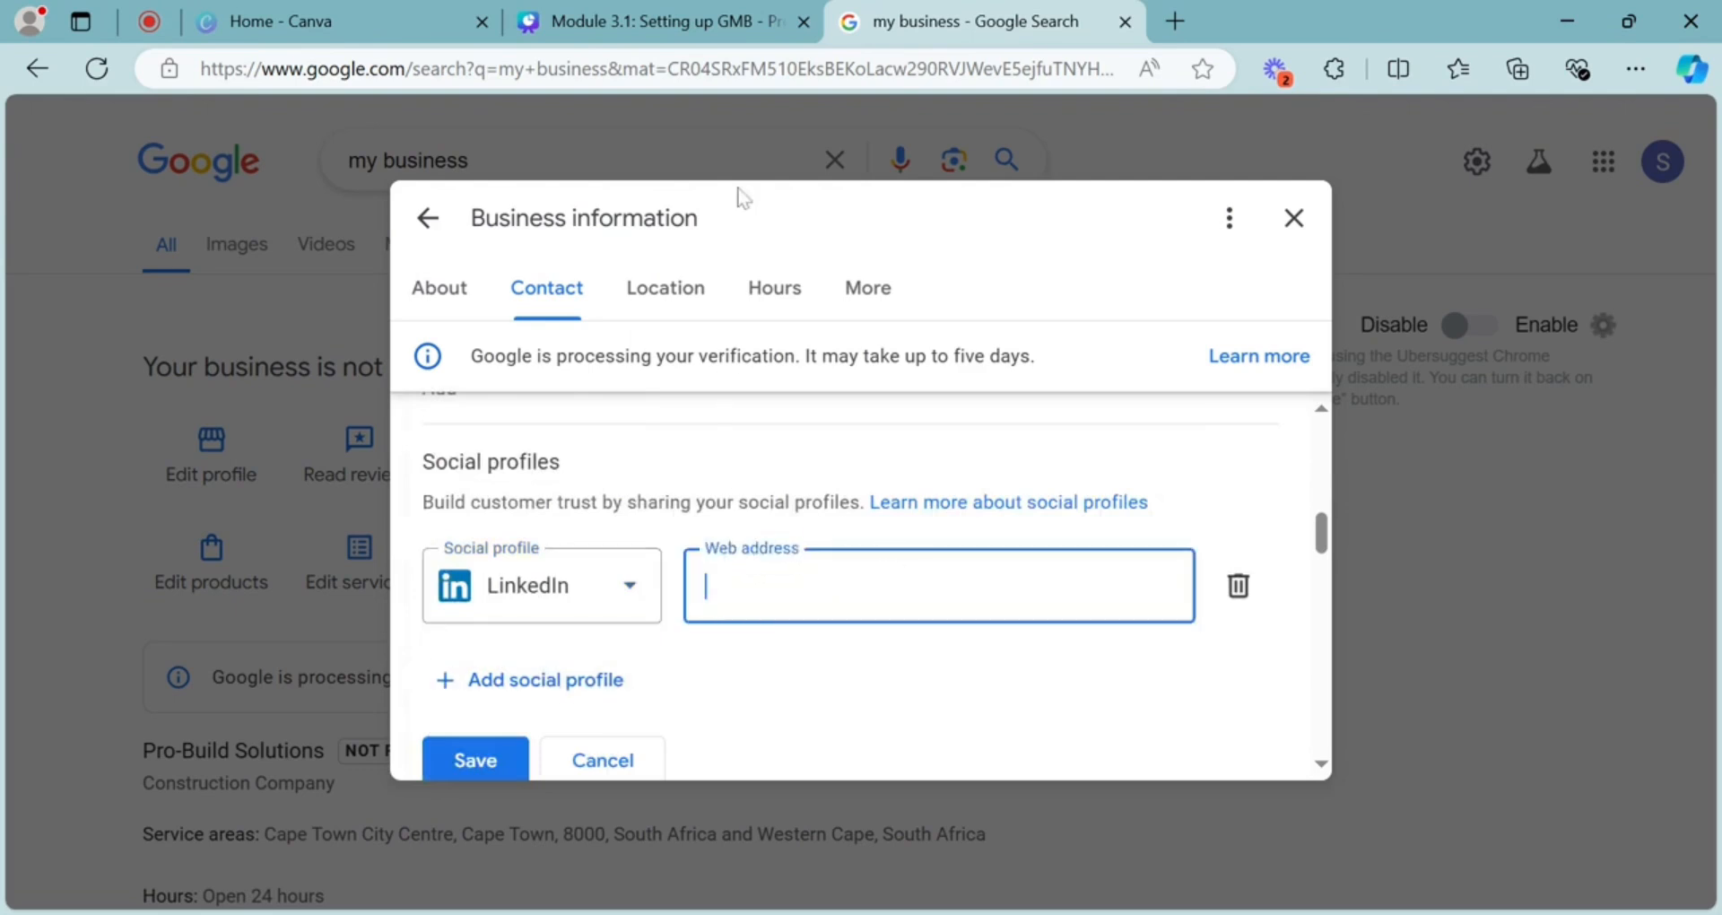
Step: Open LinkedIn in a new browser tab and show the home section of the Pro-Build Solutions company page as a member
left_click(1182, 25)
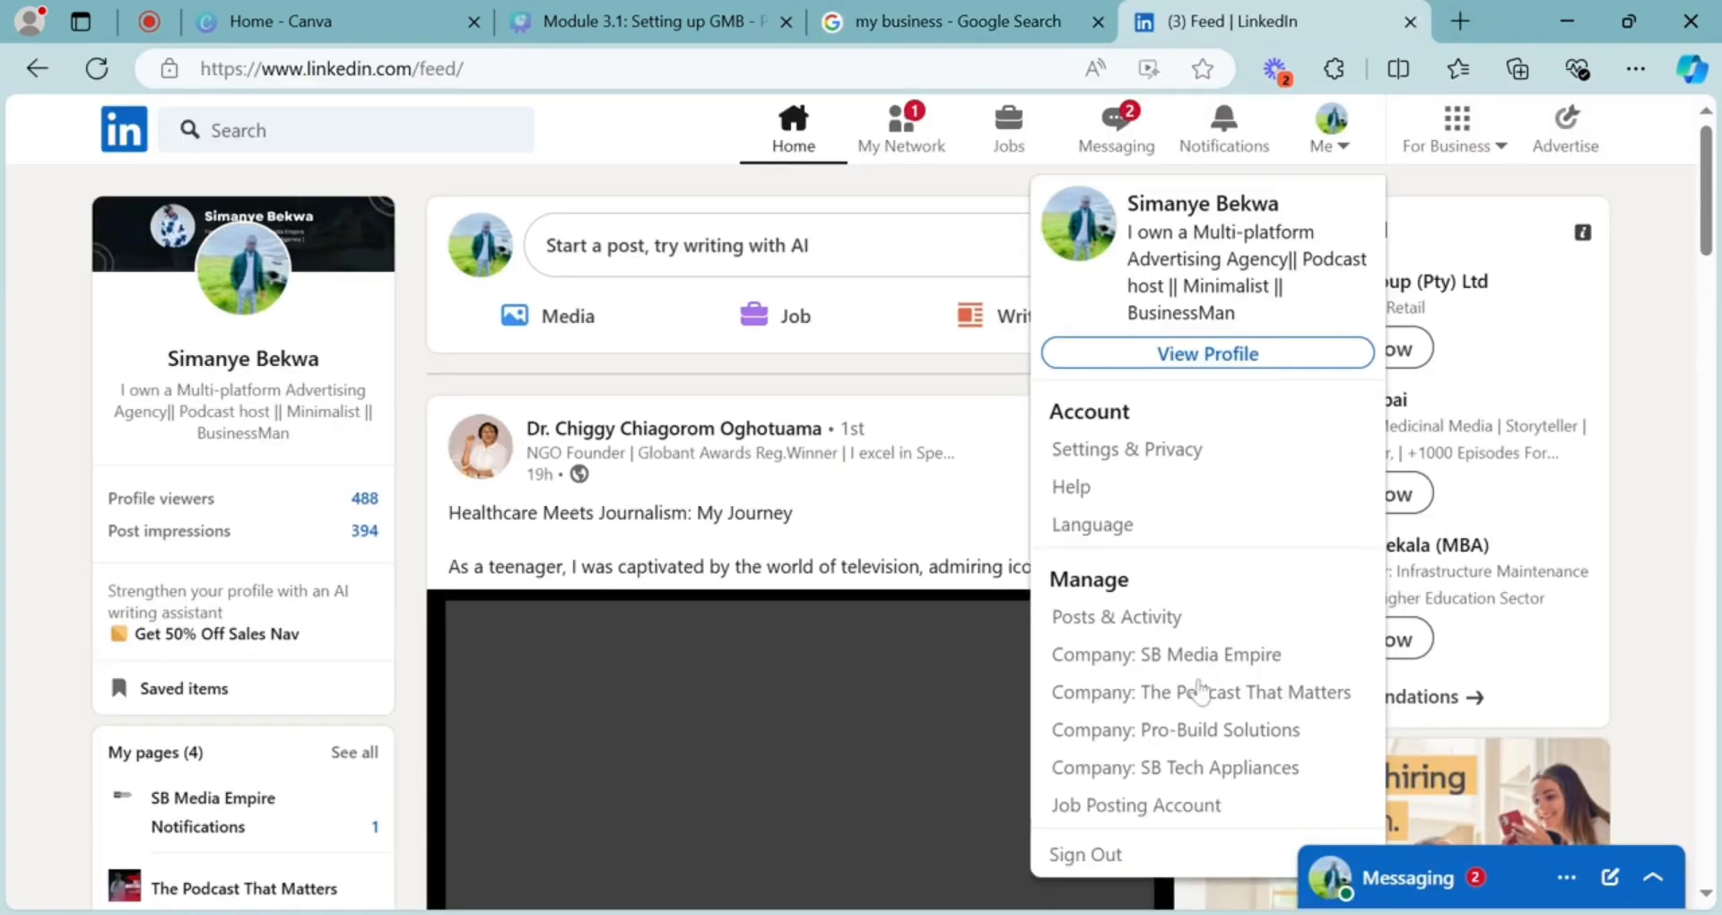
left_click(1197, 734)
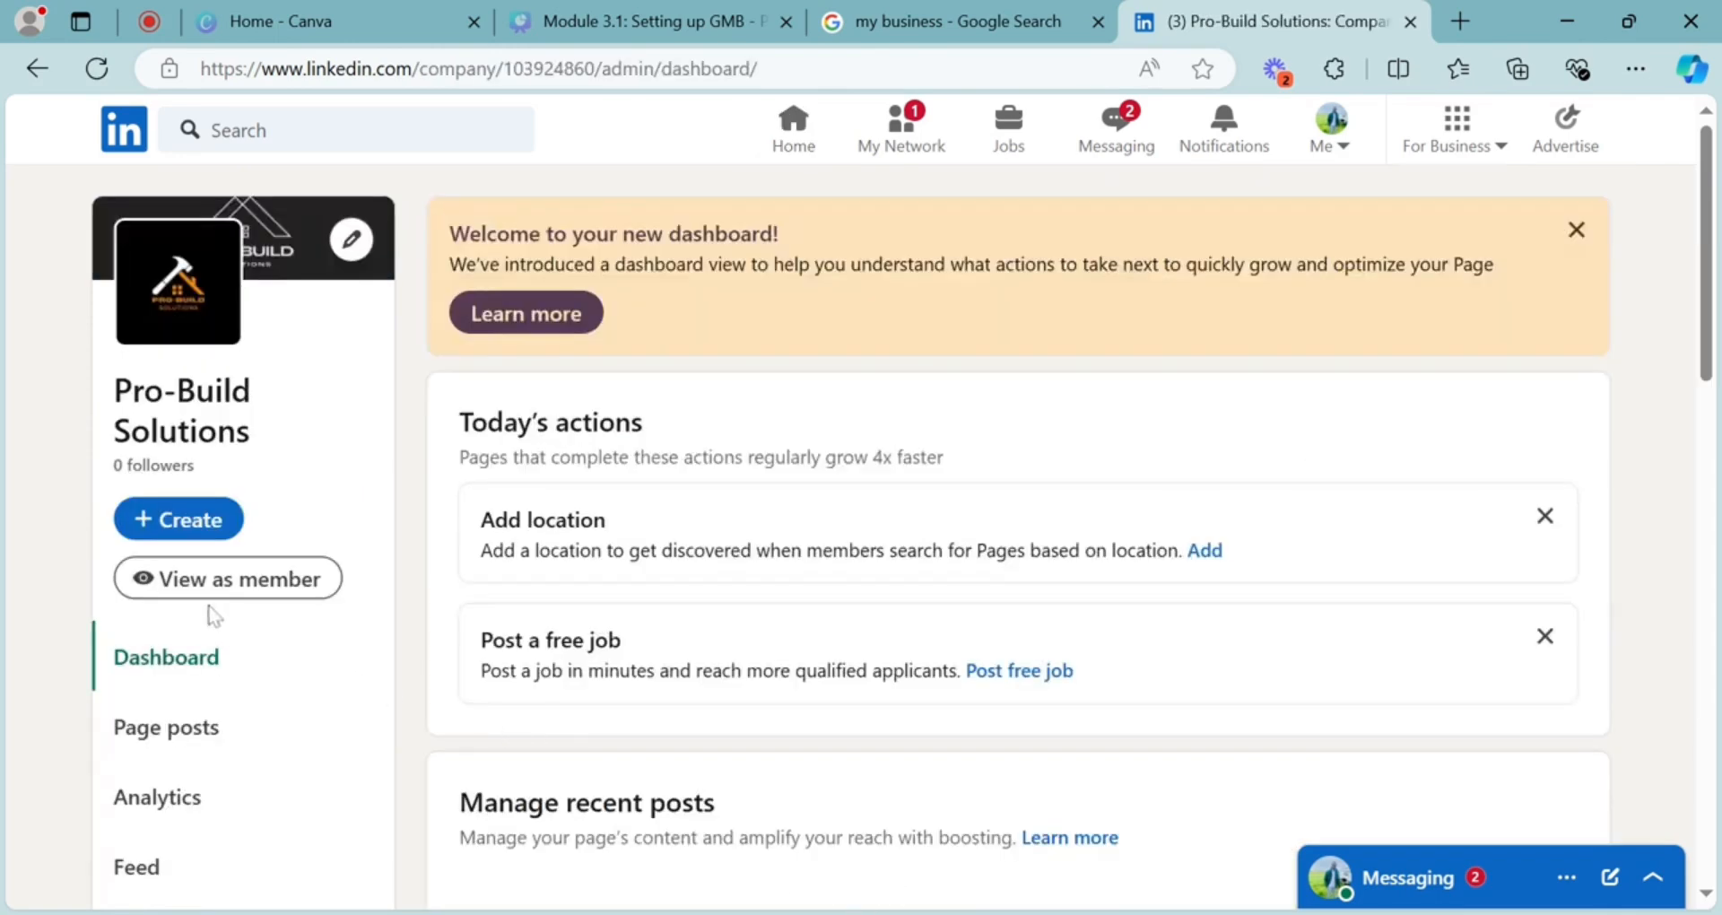
left_click(193, 597)
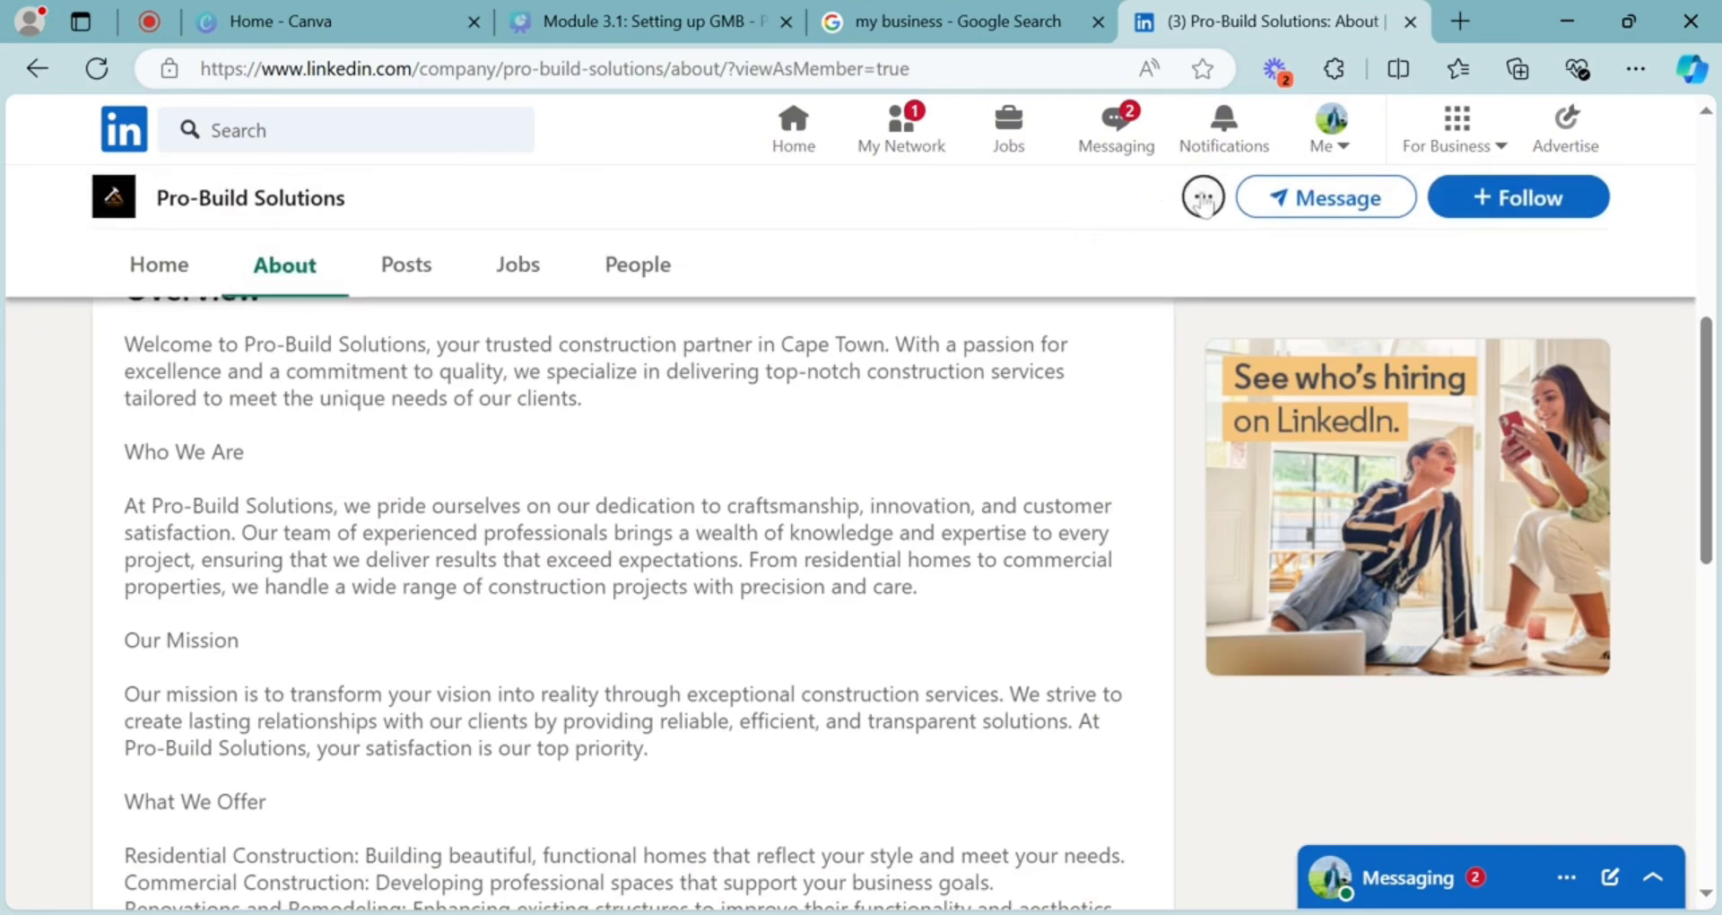
left_click(1204, 198)
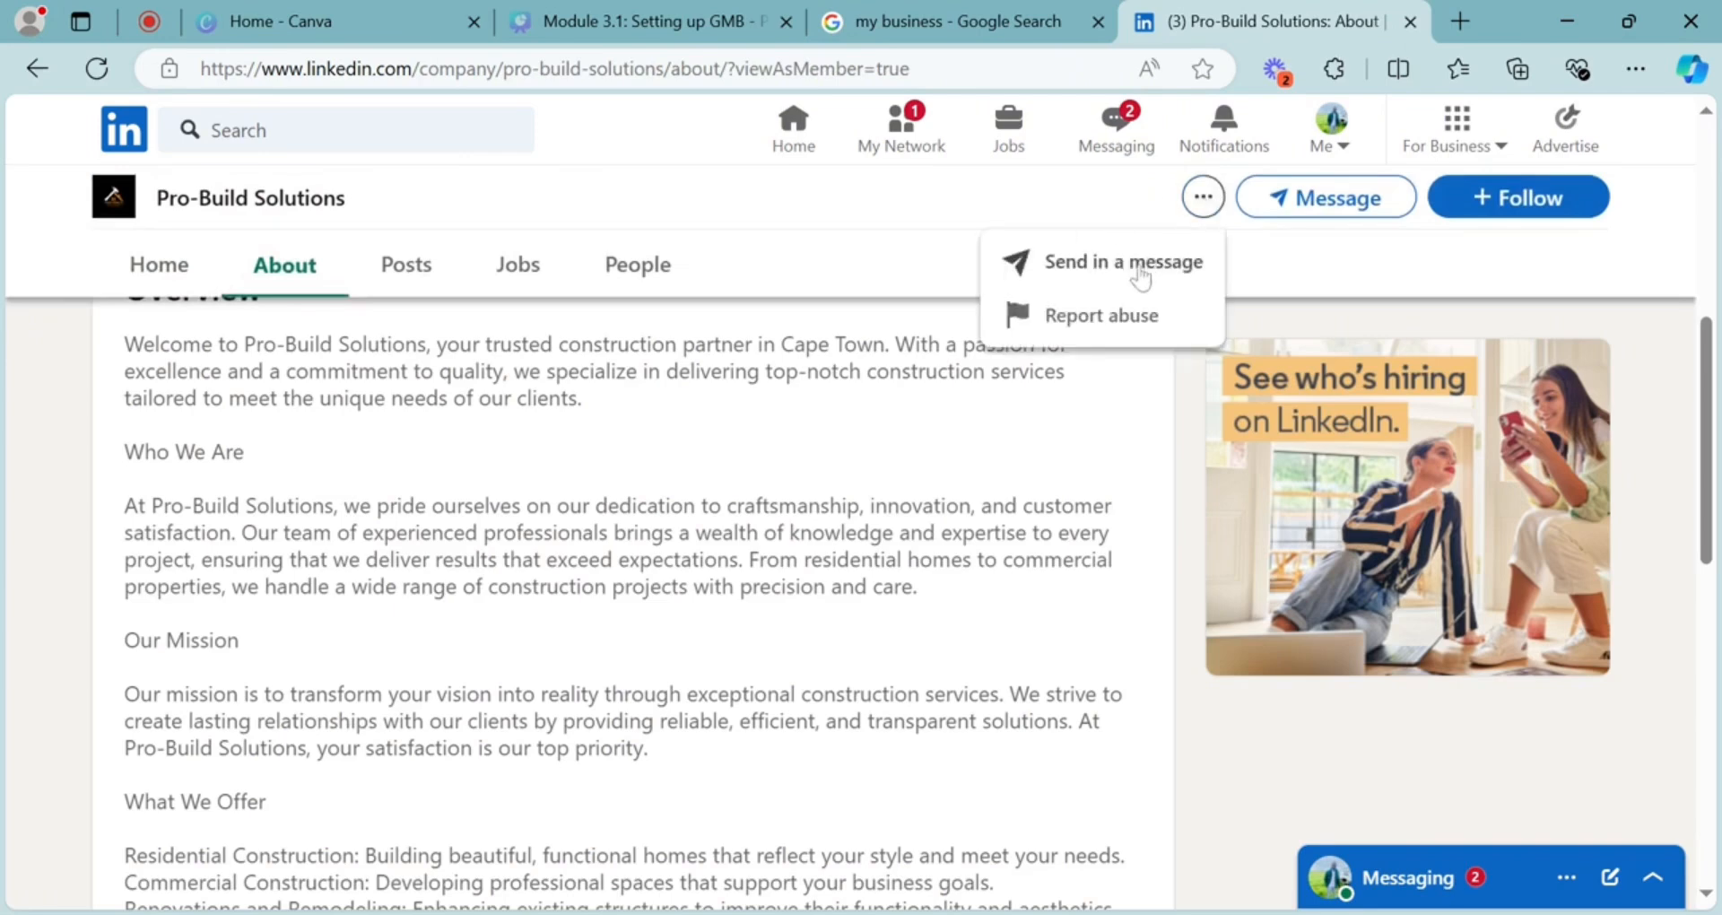
left_click(1203, 193)
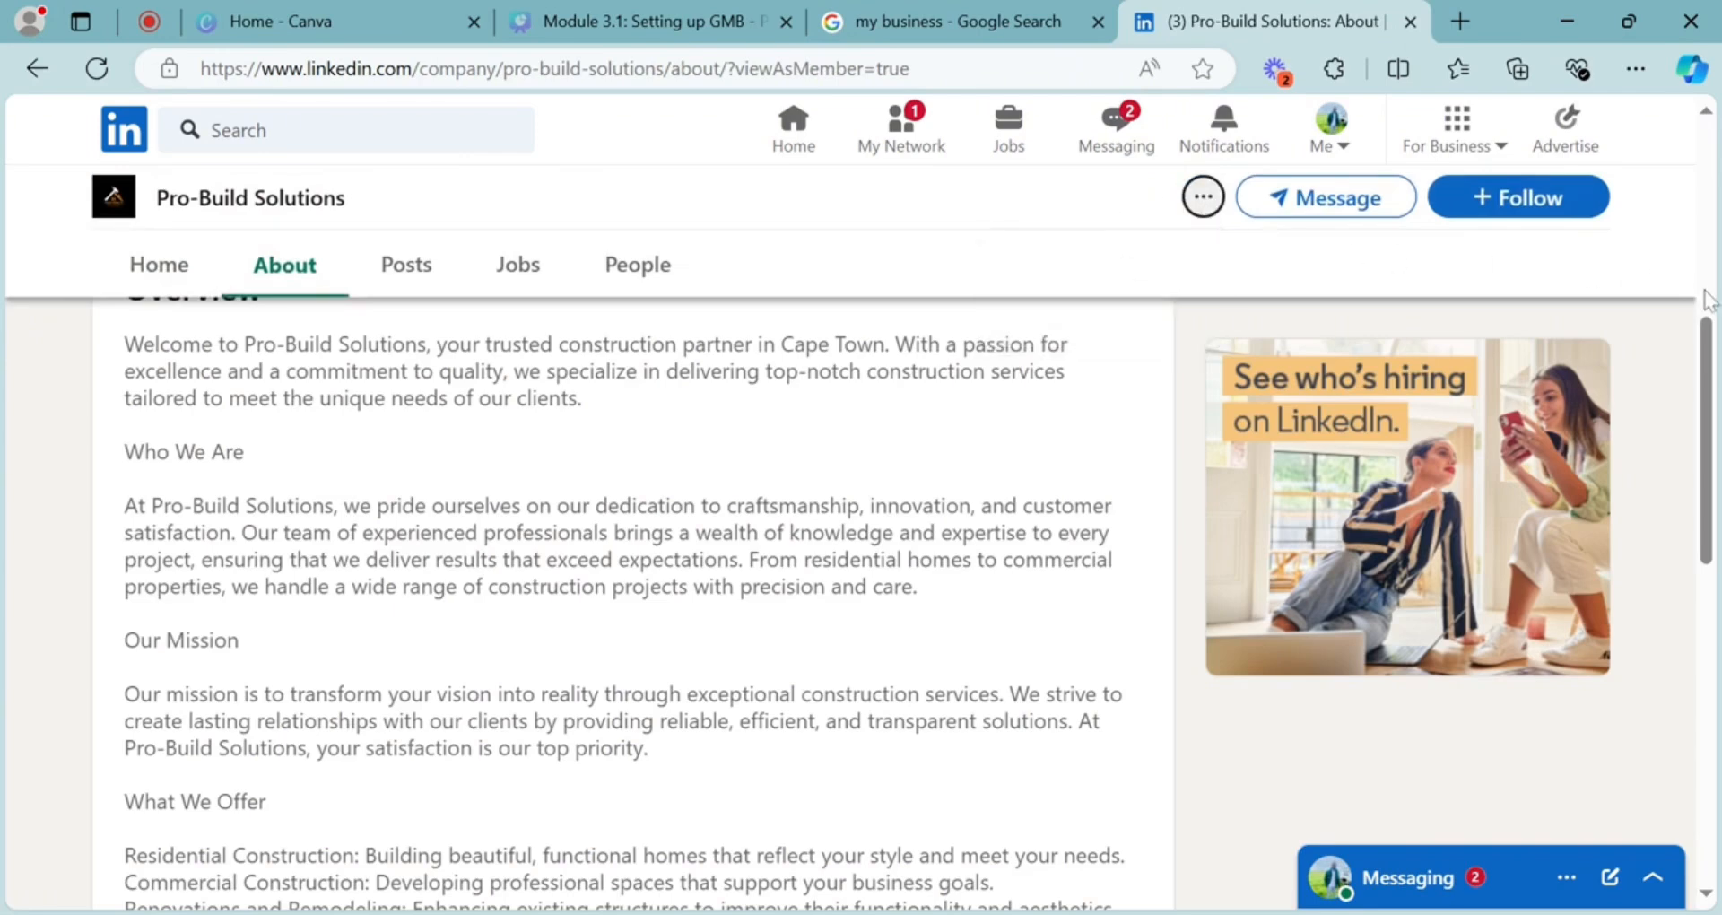
left_click_drag(1710, 351, 1613, 255)
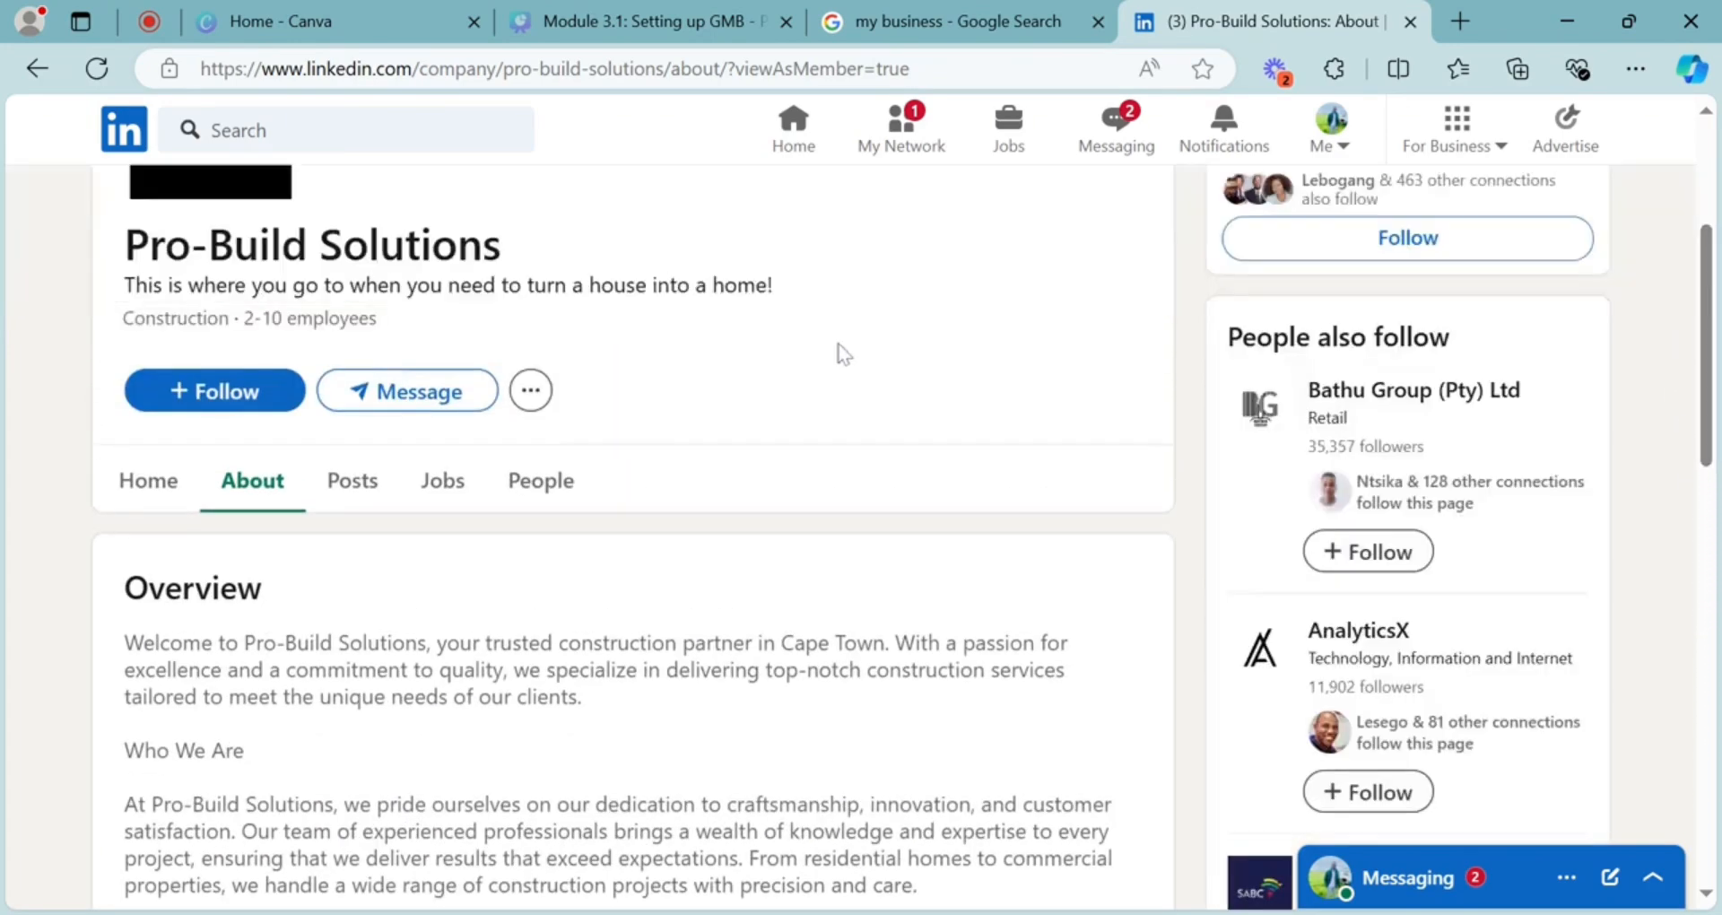
left_click(144, 482)
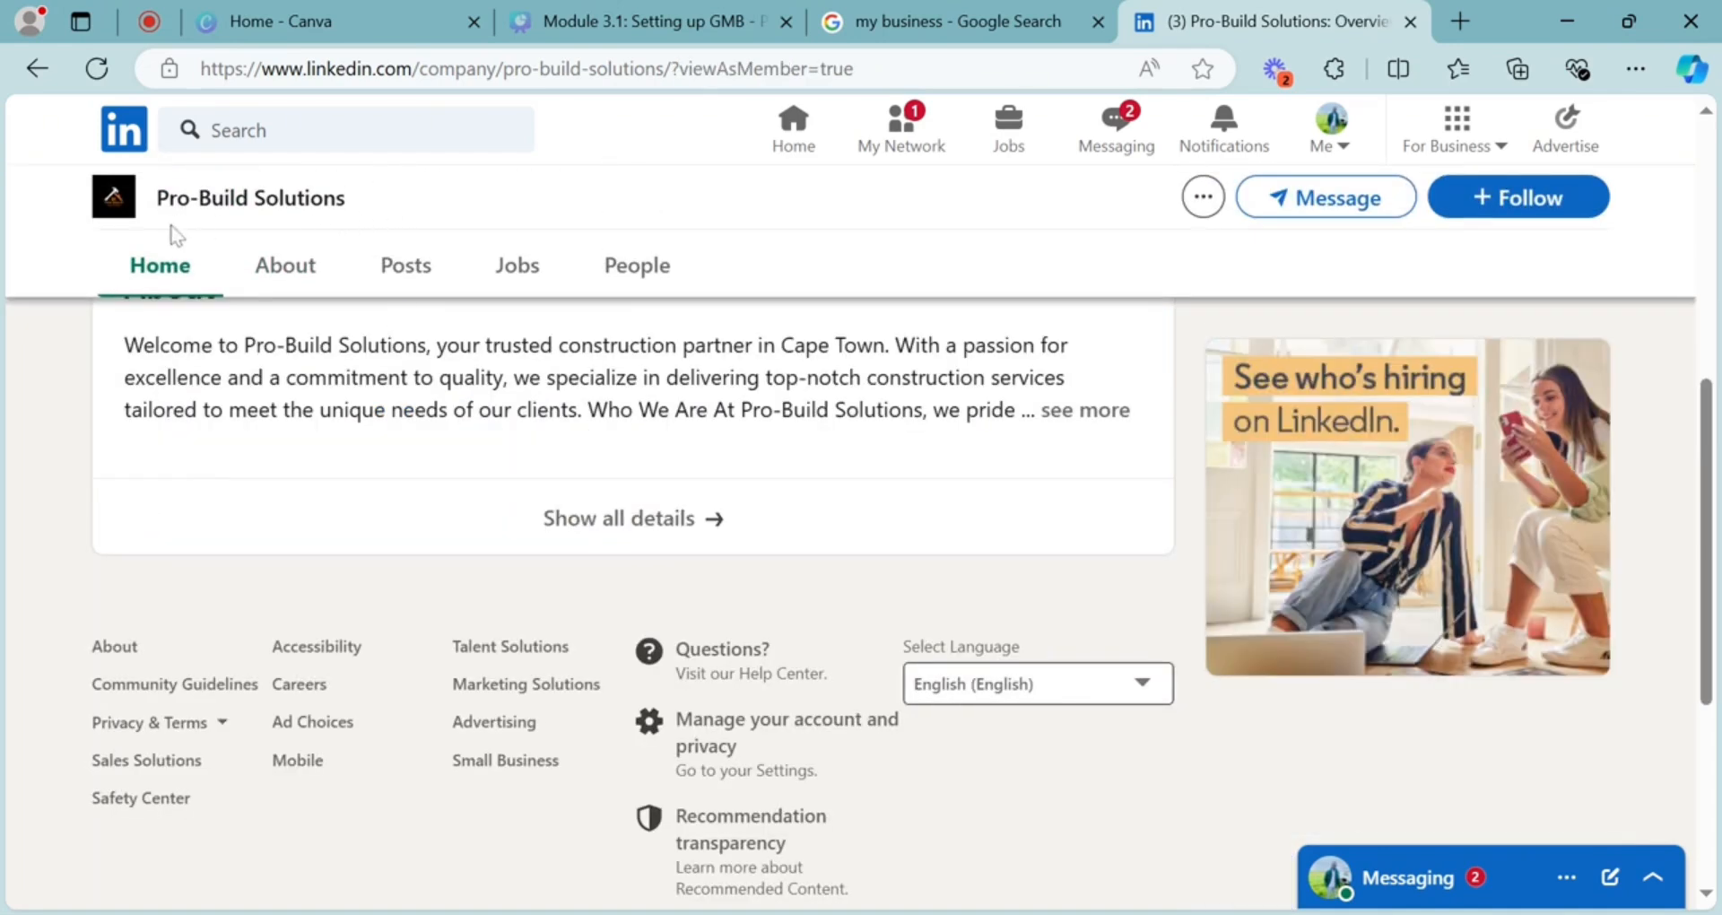
left_click(675, 68)
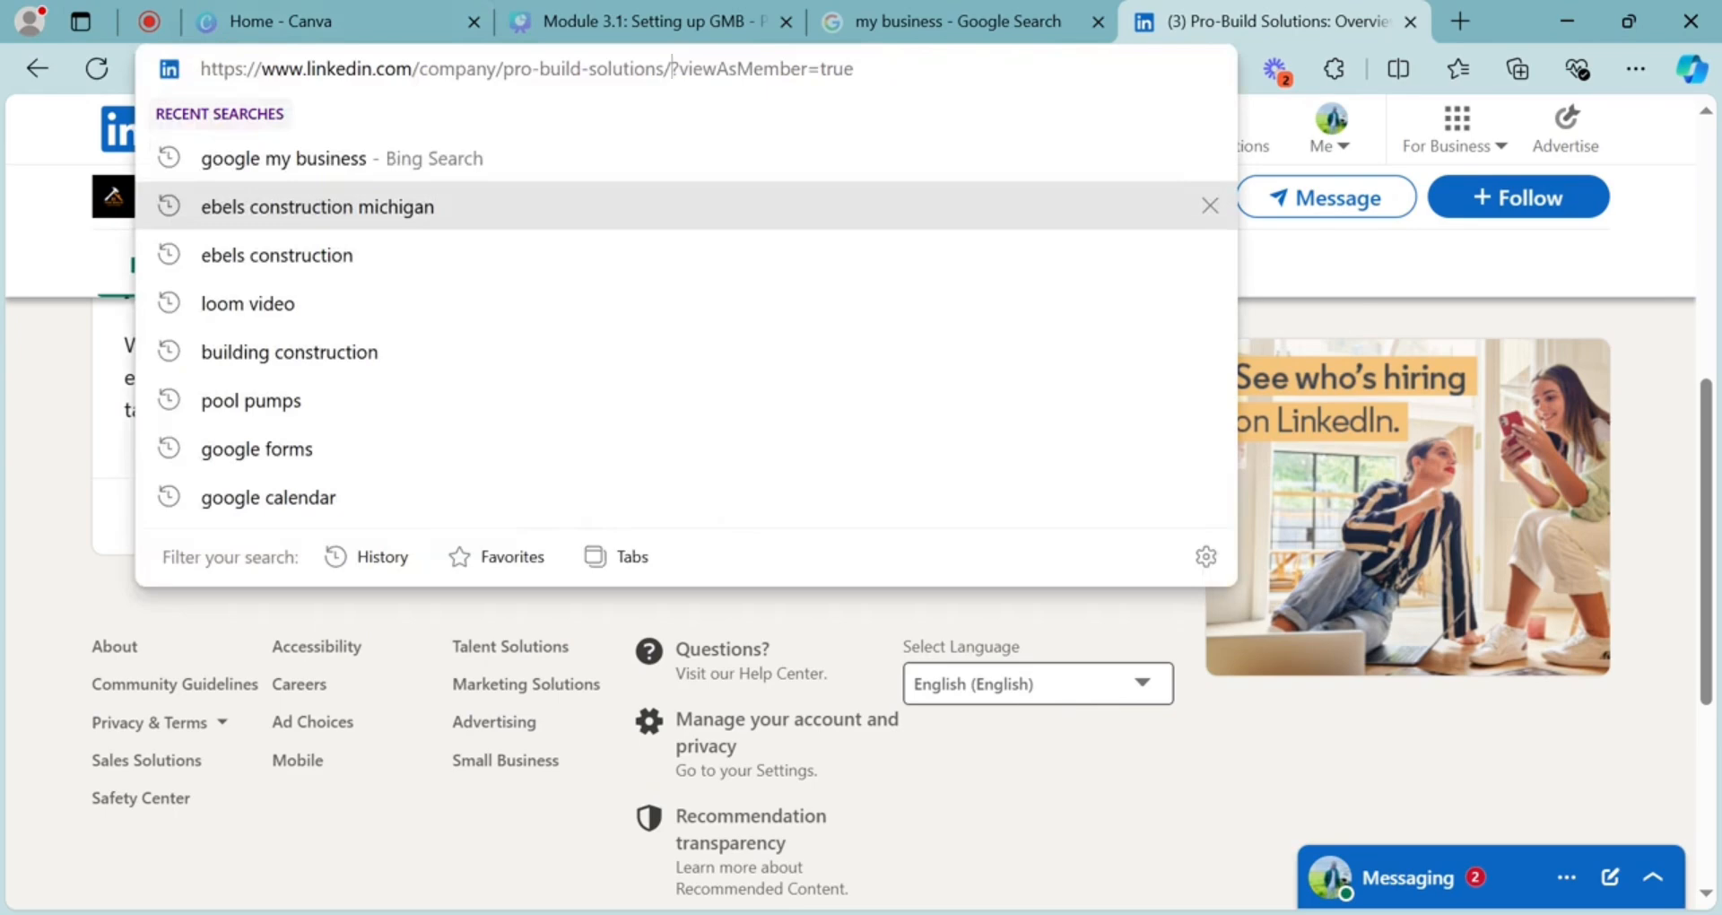
left_click_drag(673, 68, 201, 68)
key("ctrl+c")
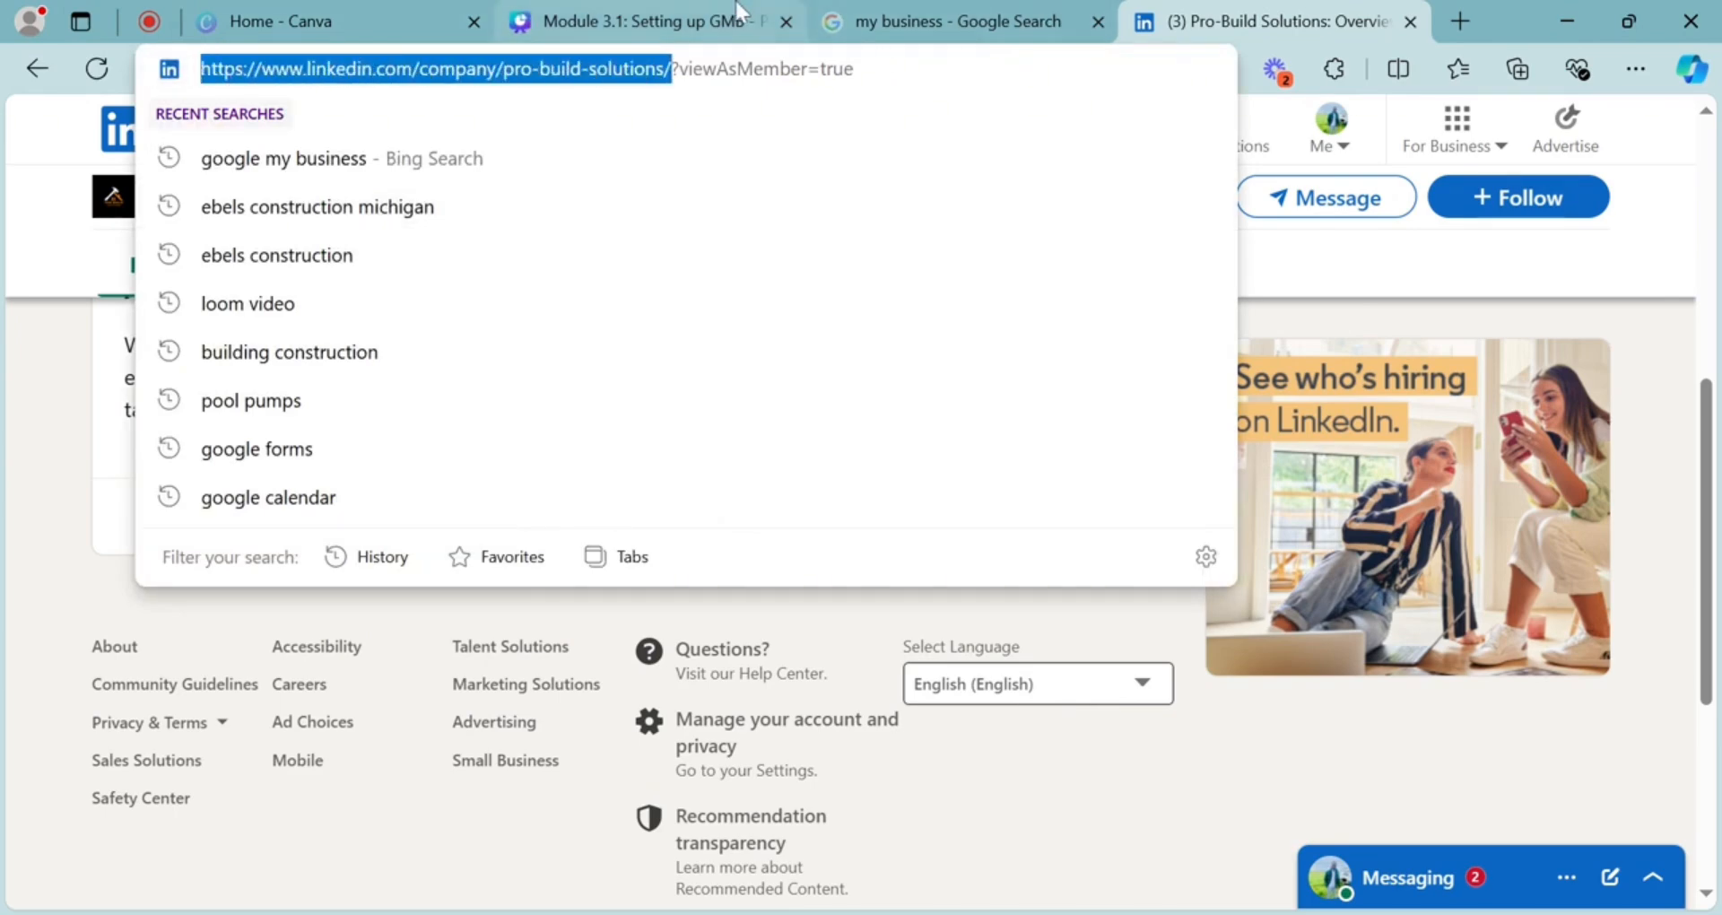
left_click(898, 11)
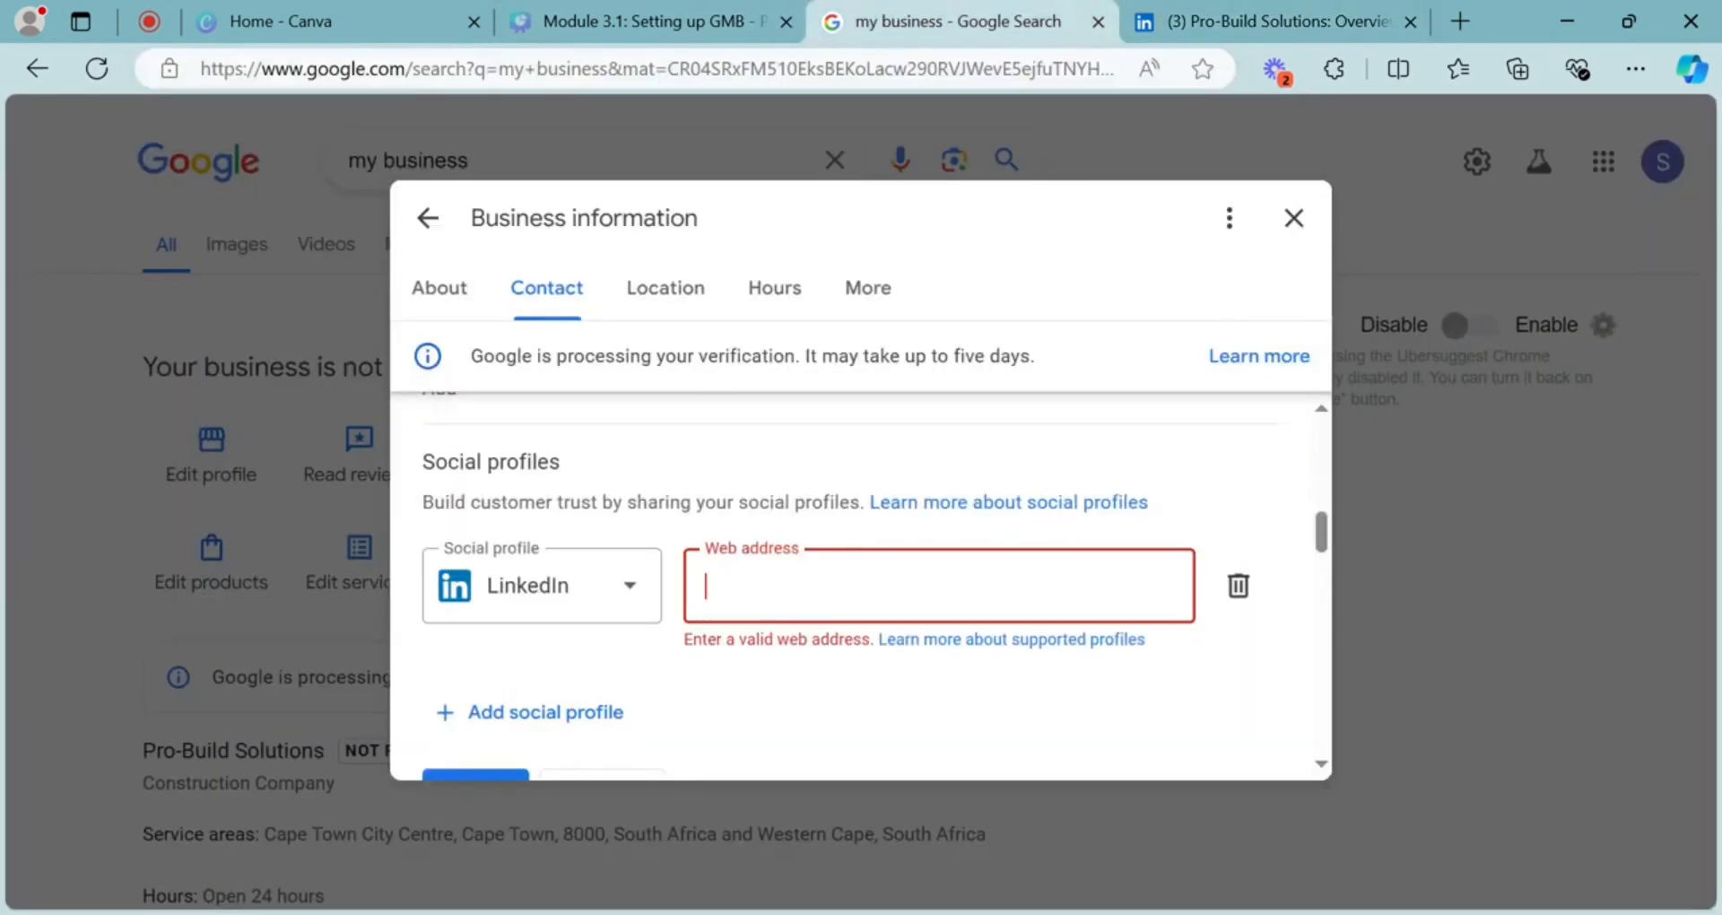
key("ctrl+v")
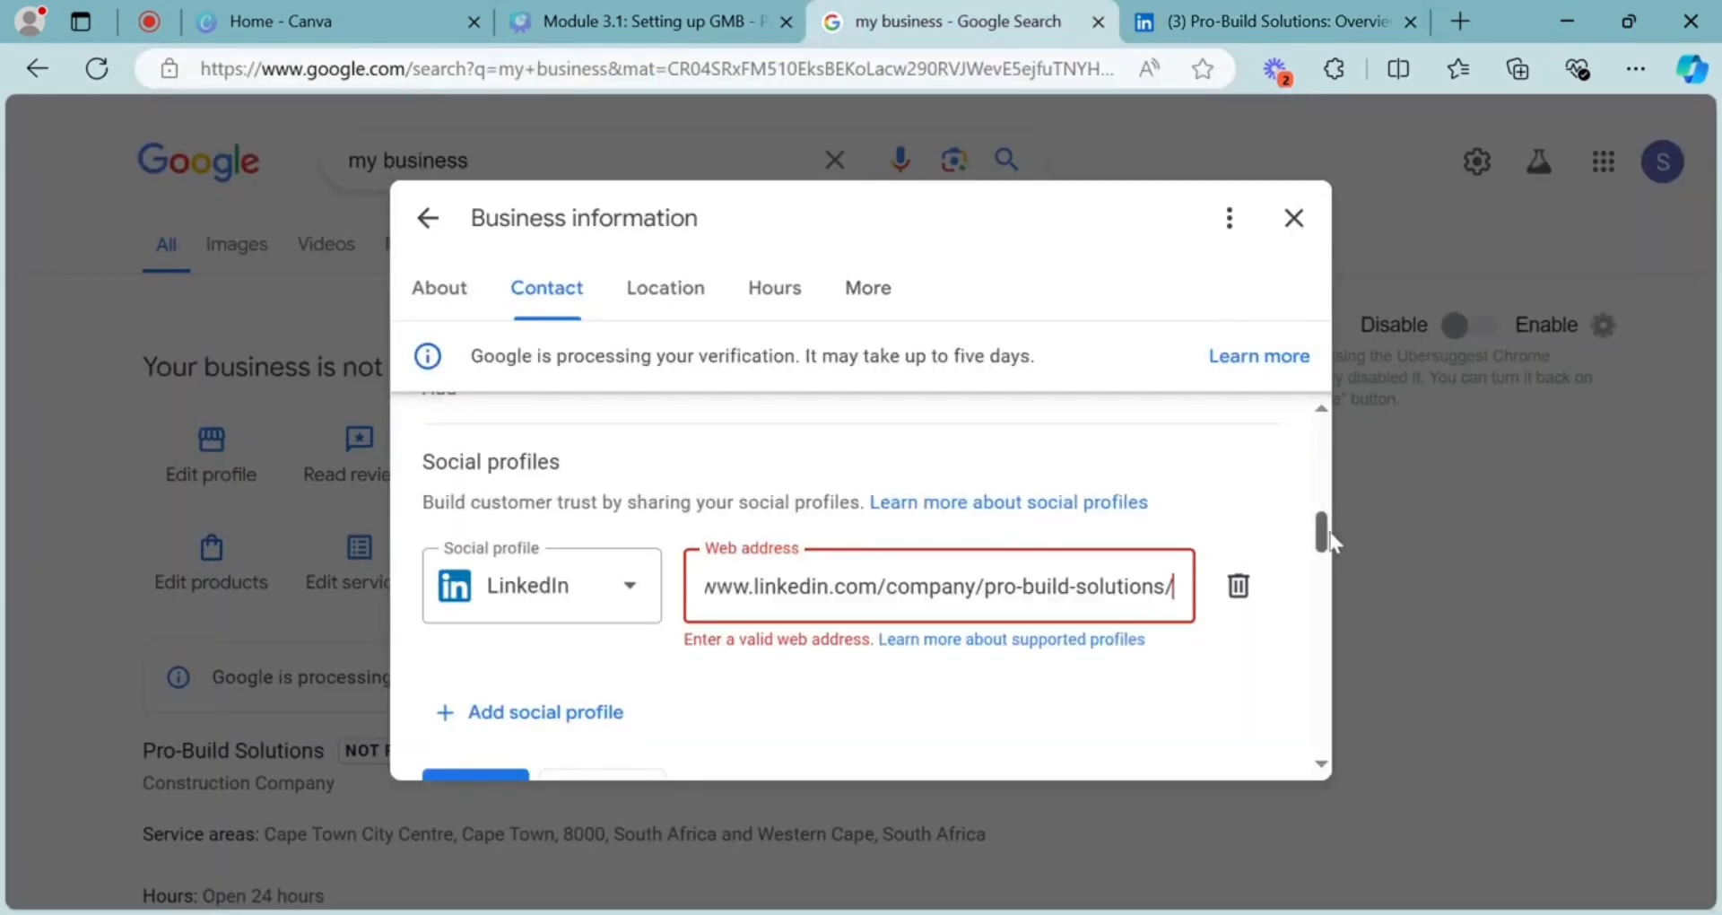
left_click_drag(1331, 541, 1319, 569)
left_click(435, 426)
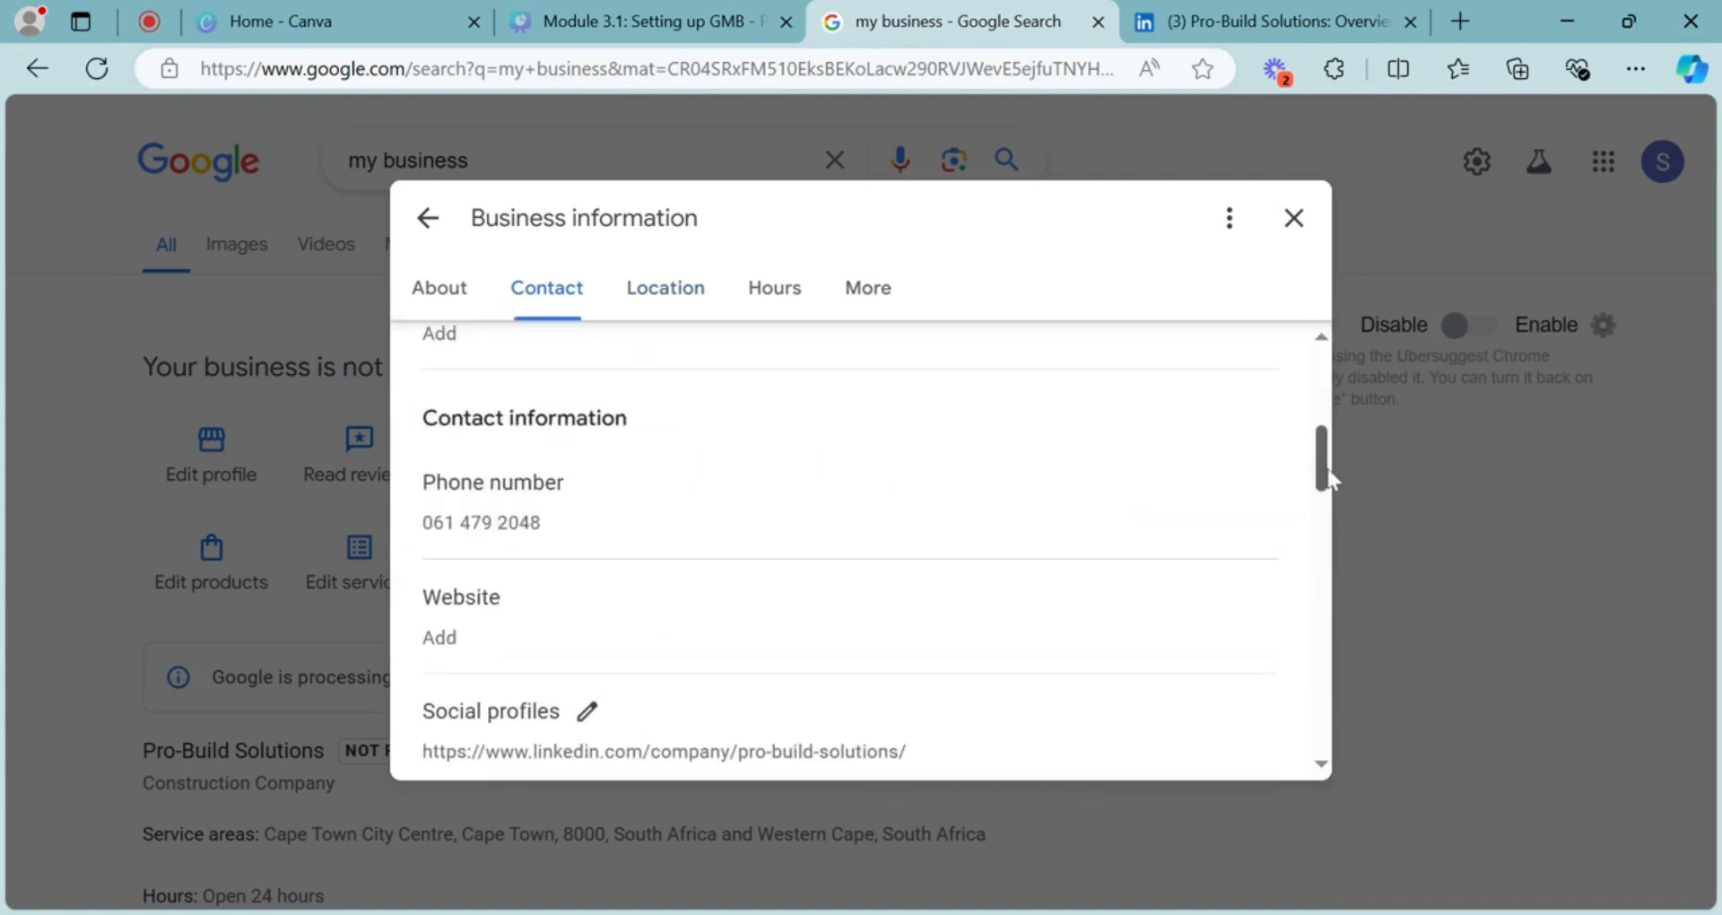
Step: Try showing the business address to customers in the business location settings and switch the option back off
left_click_drag(1330, 480, 1335, 530)
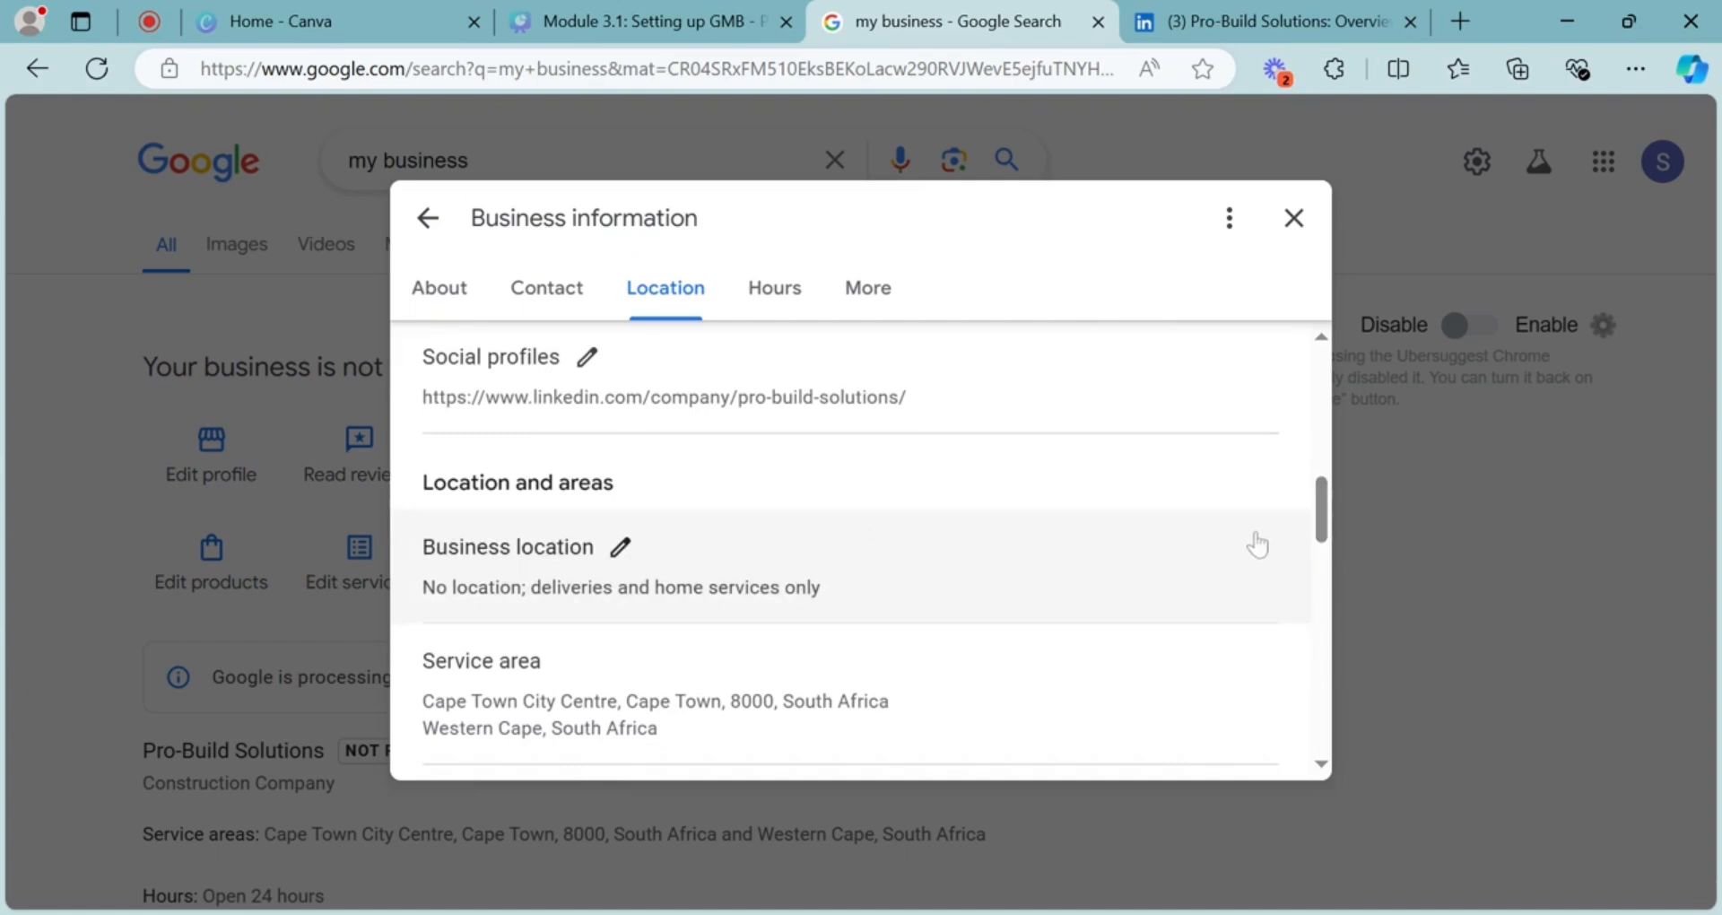
left_click(621, 548)
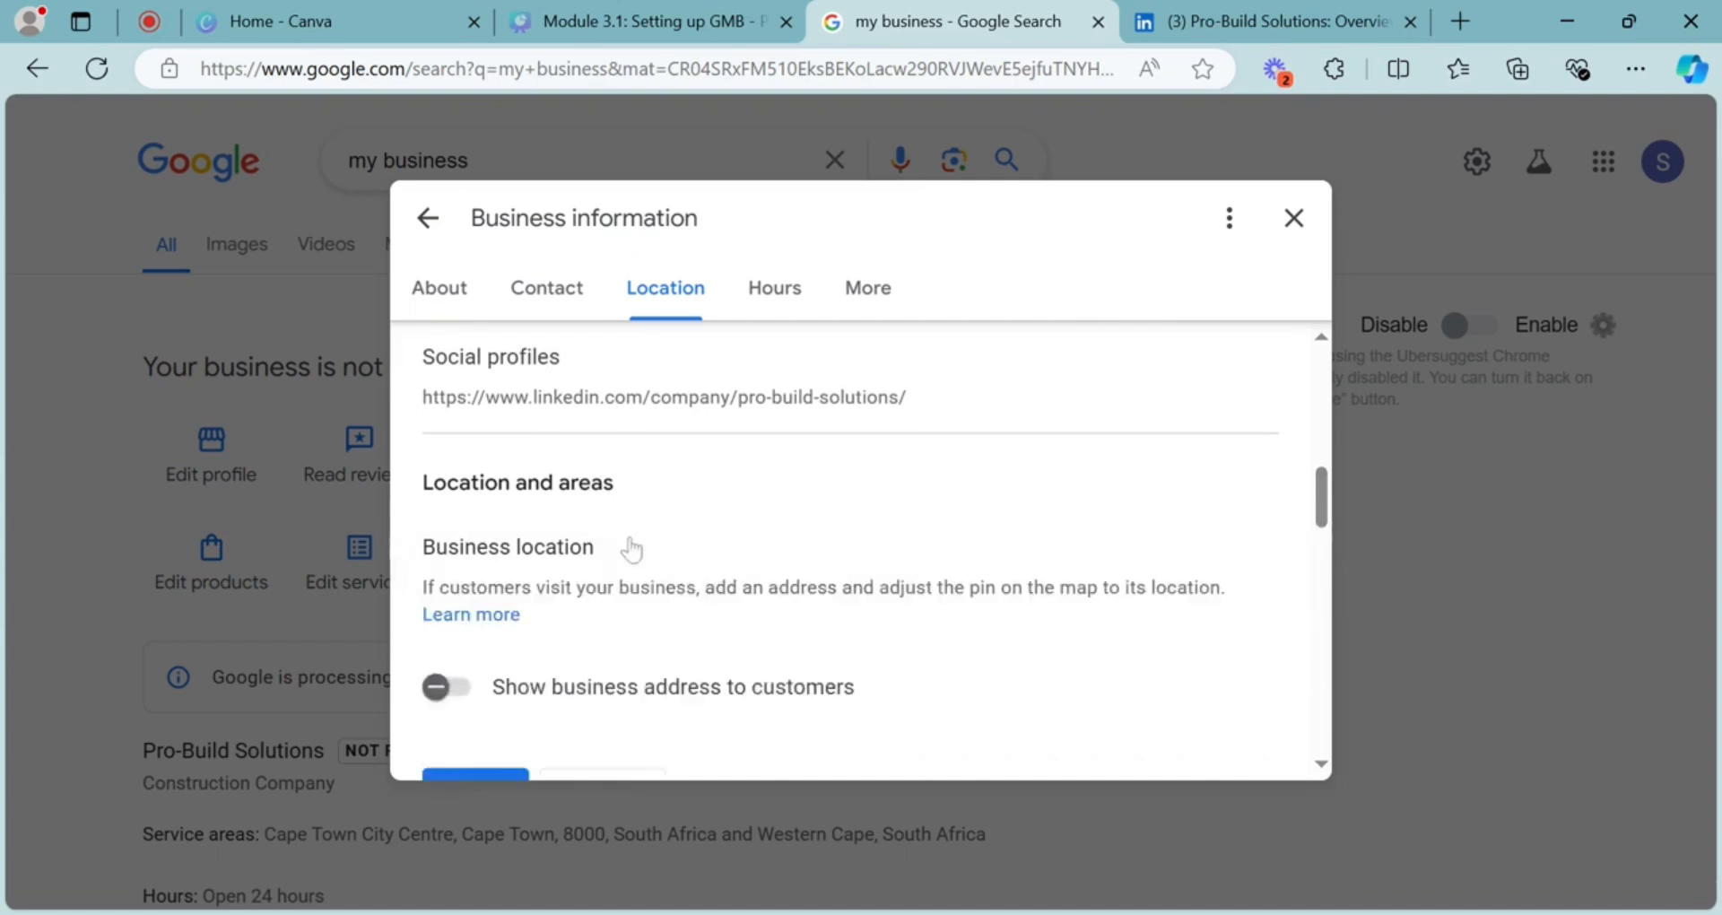
left_click(443, 700)
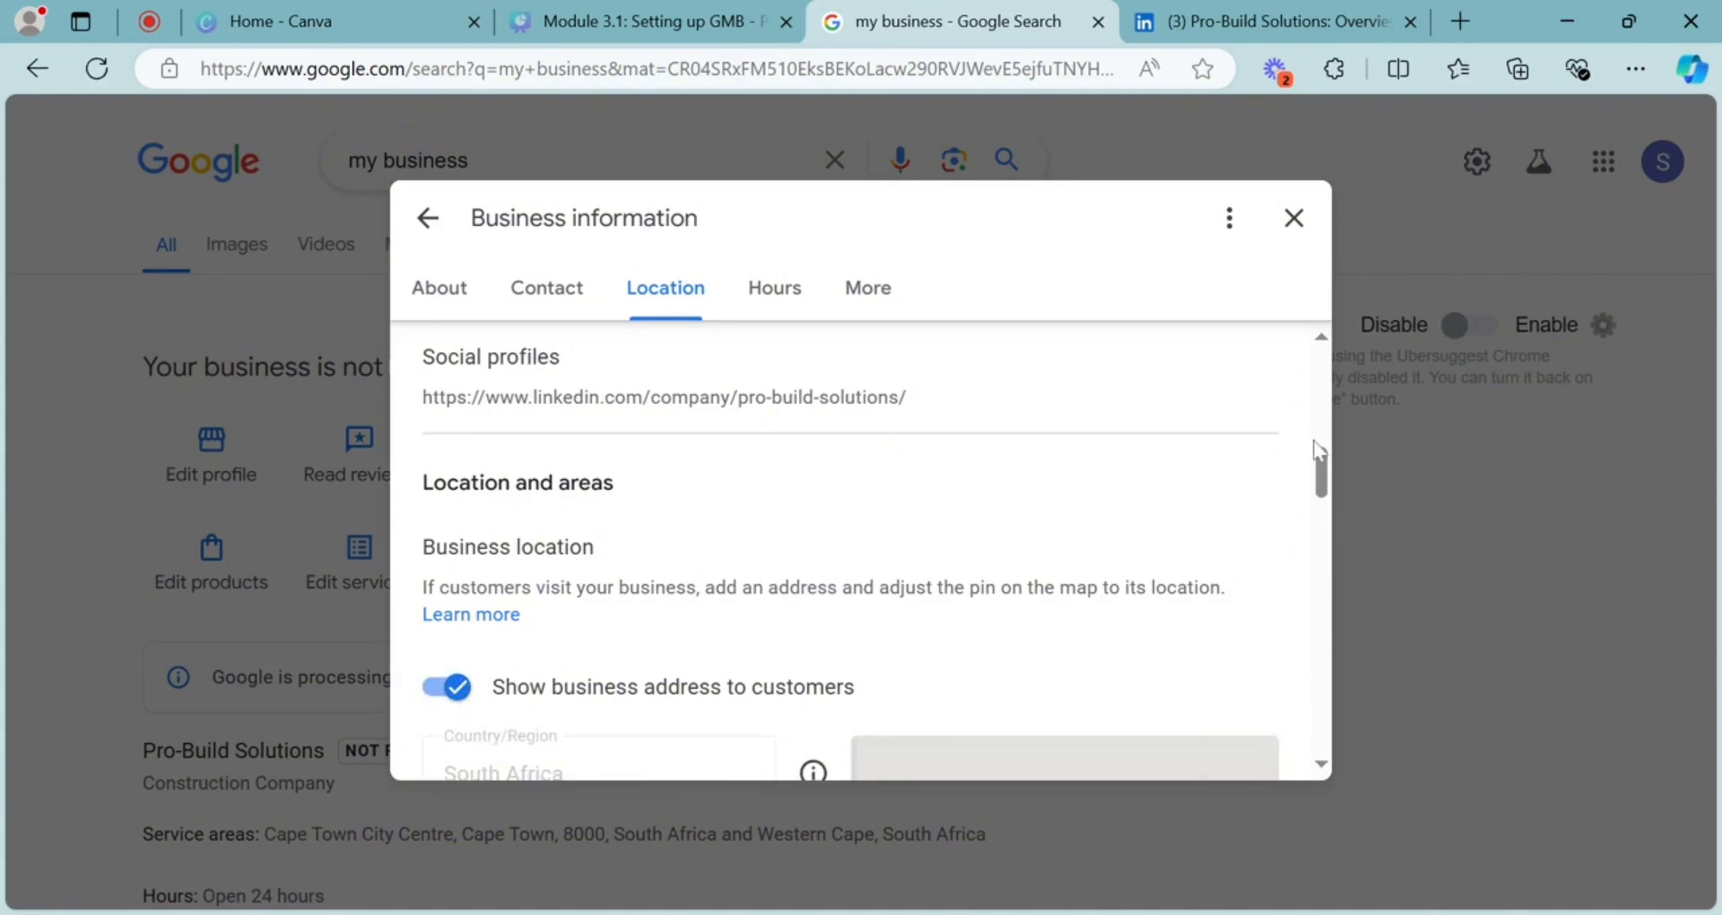
mouse_move(1317, 453)
left_mouse_down()
mouse_move(1322, 540)
mouse_move(1321, 460)
left_mouse_up()
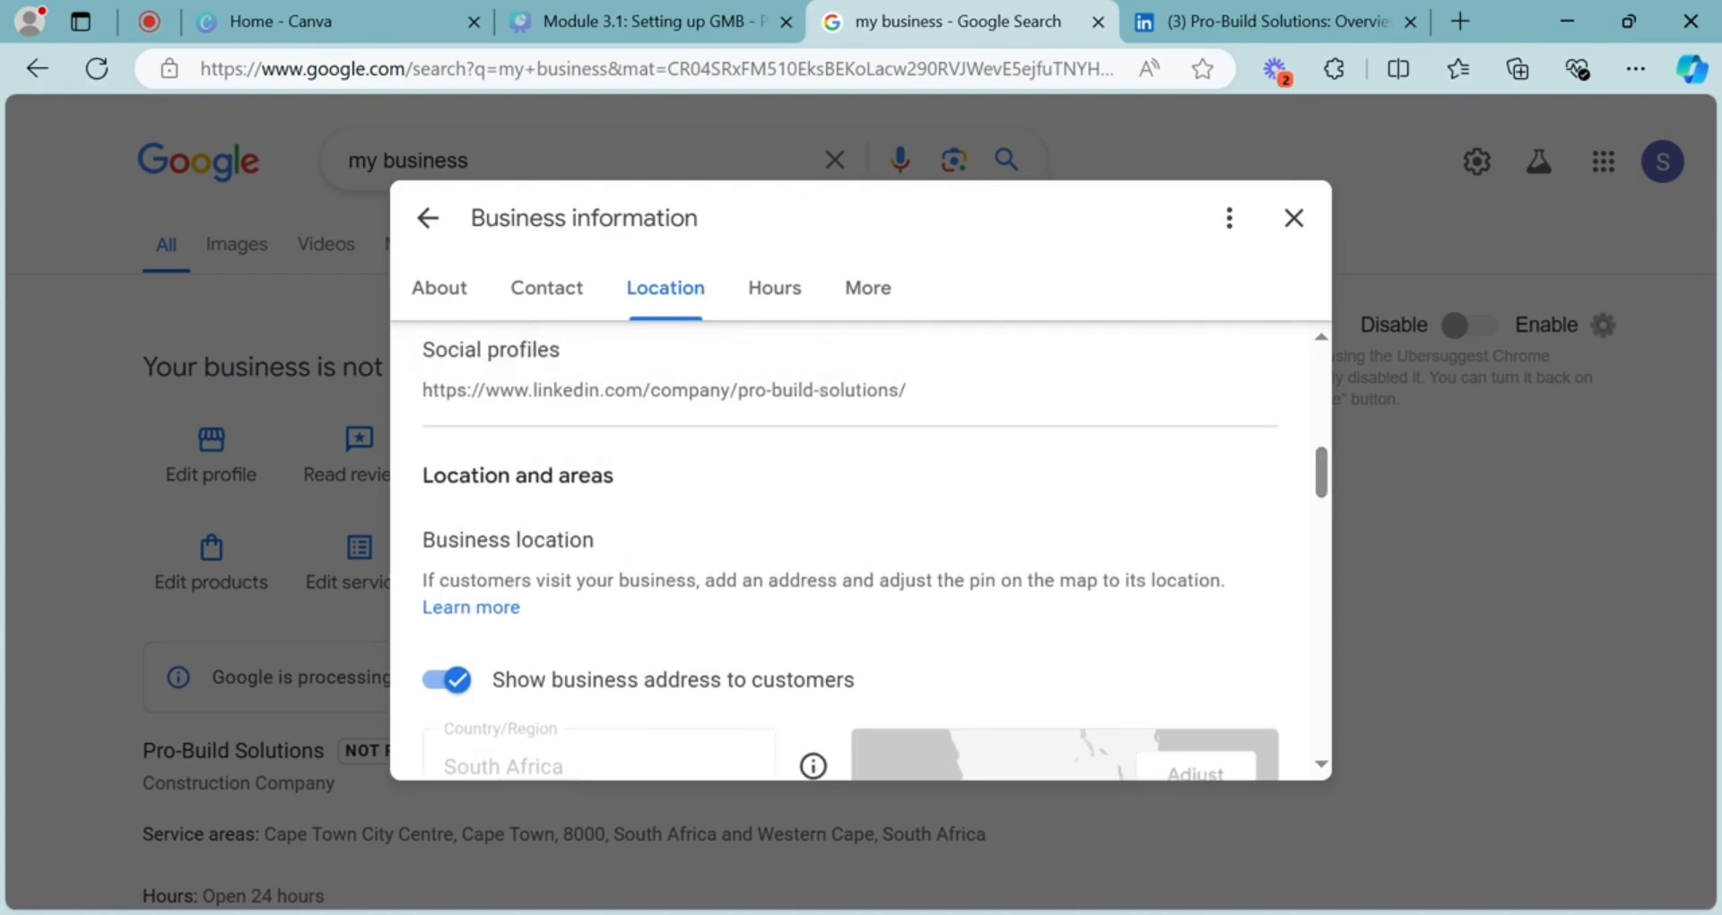
left_click(446, 679)
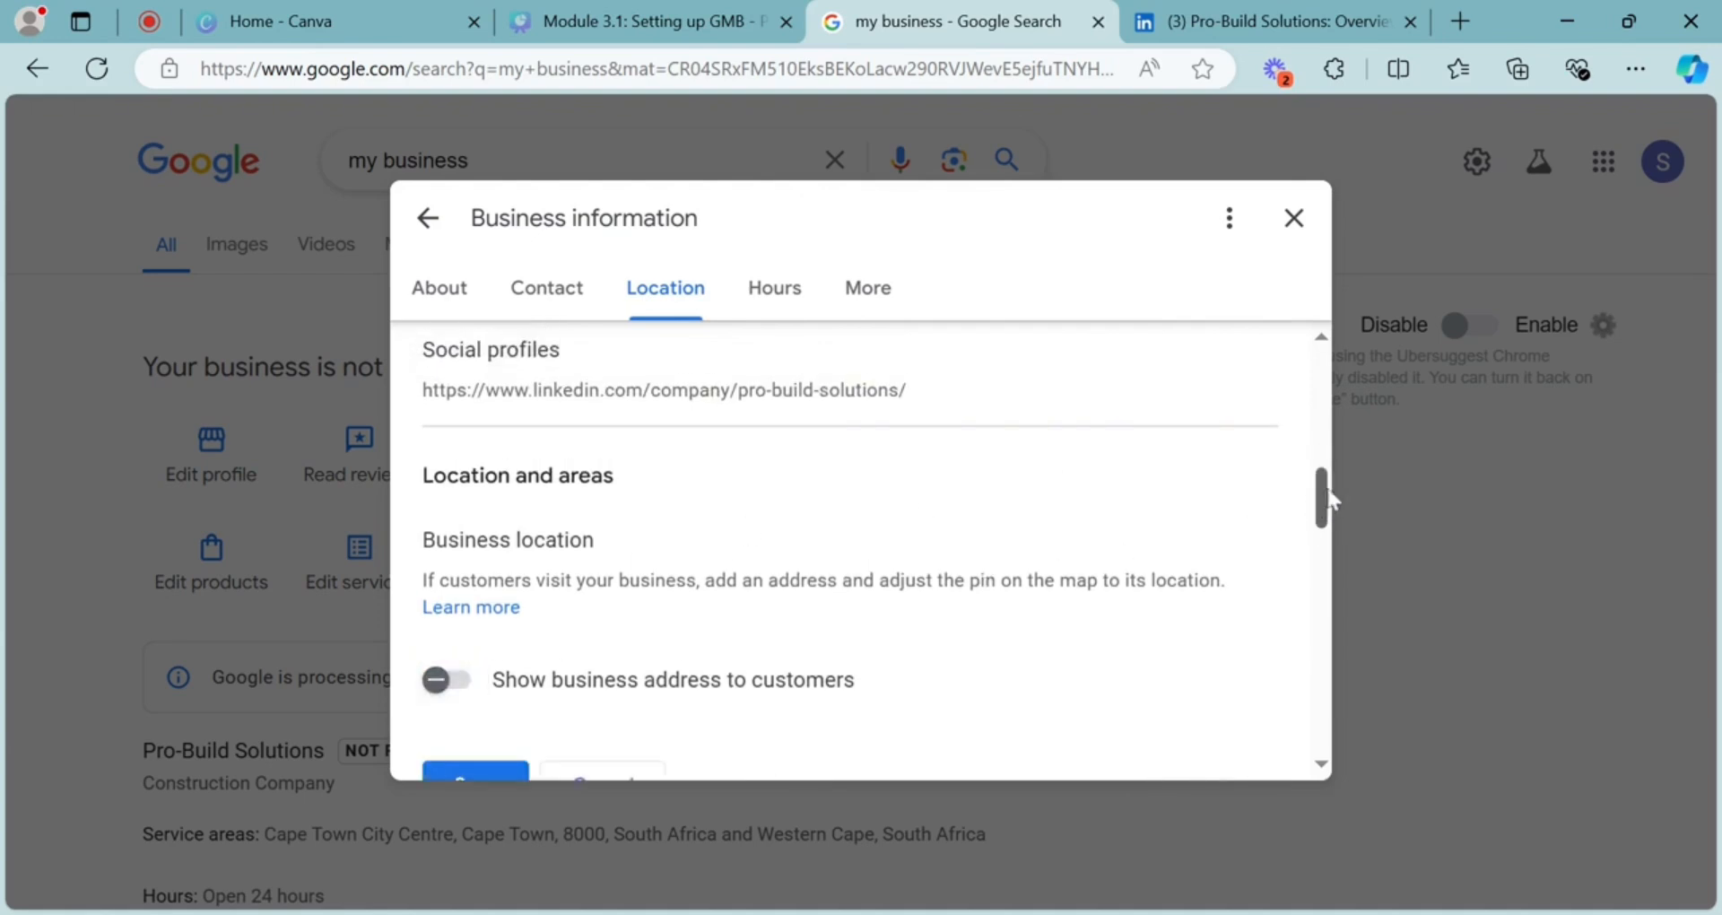
Step: Try answering No to "Identifies as women-owned" in the From the business attributes of the business information
left_click_drag(1319, 498, 1325, 637)
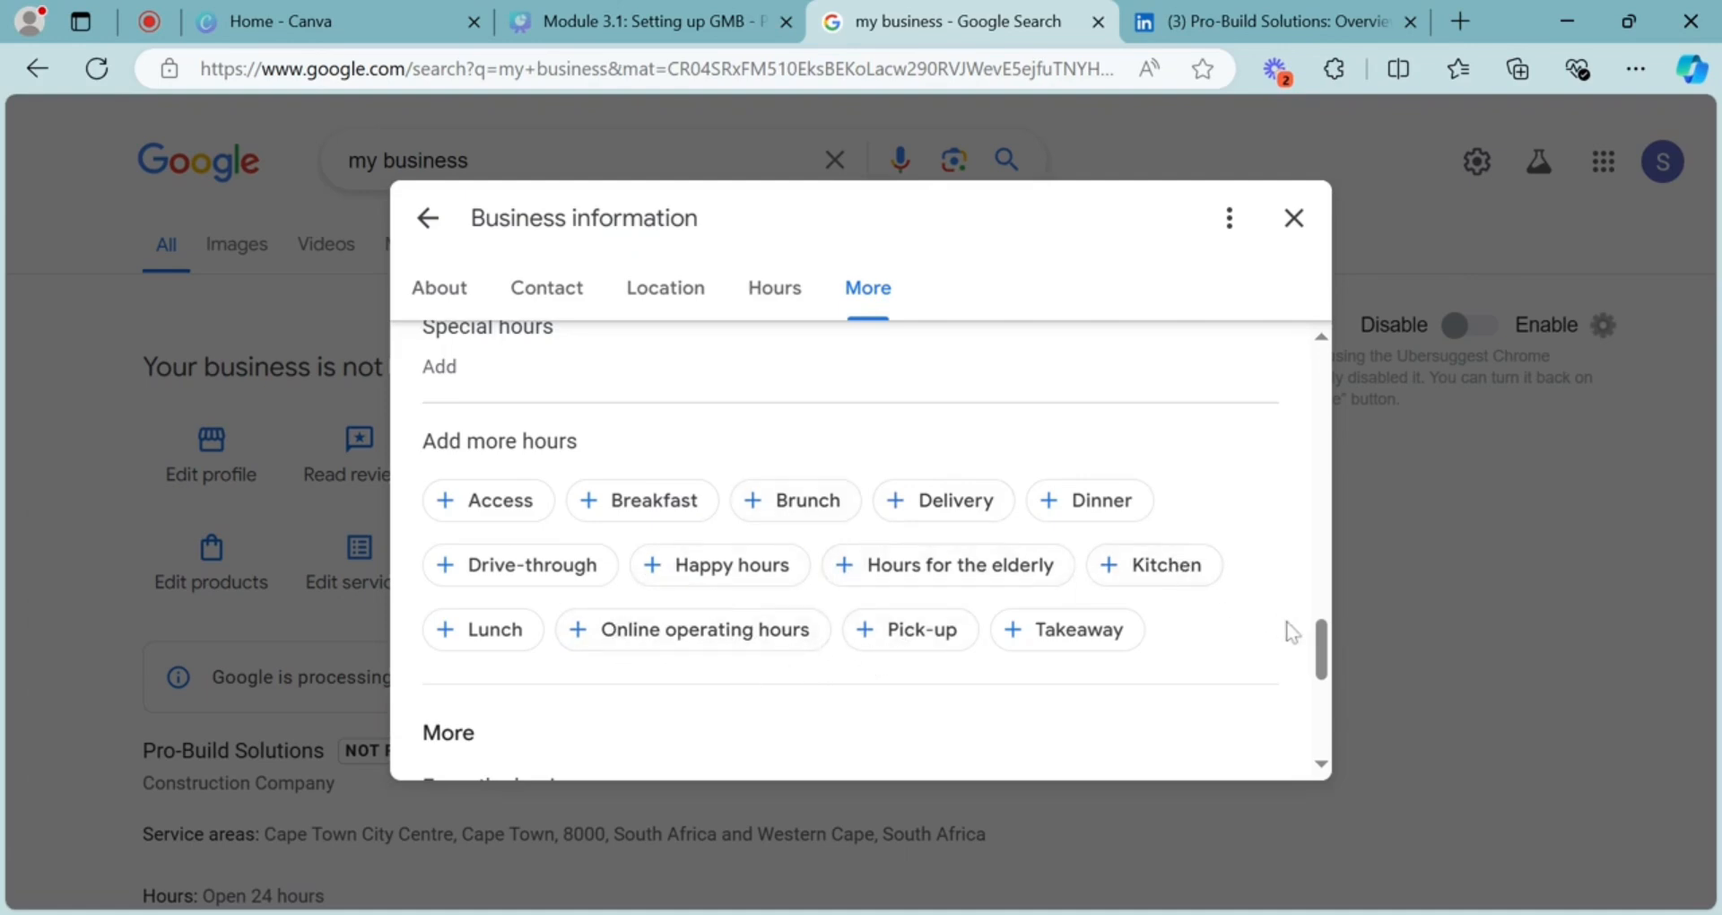
left_click_drag(1334, 659, 1328, 709)
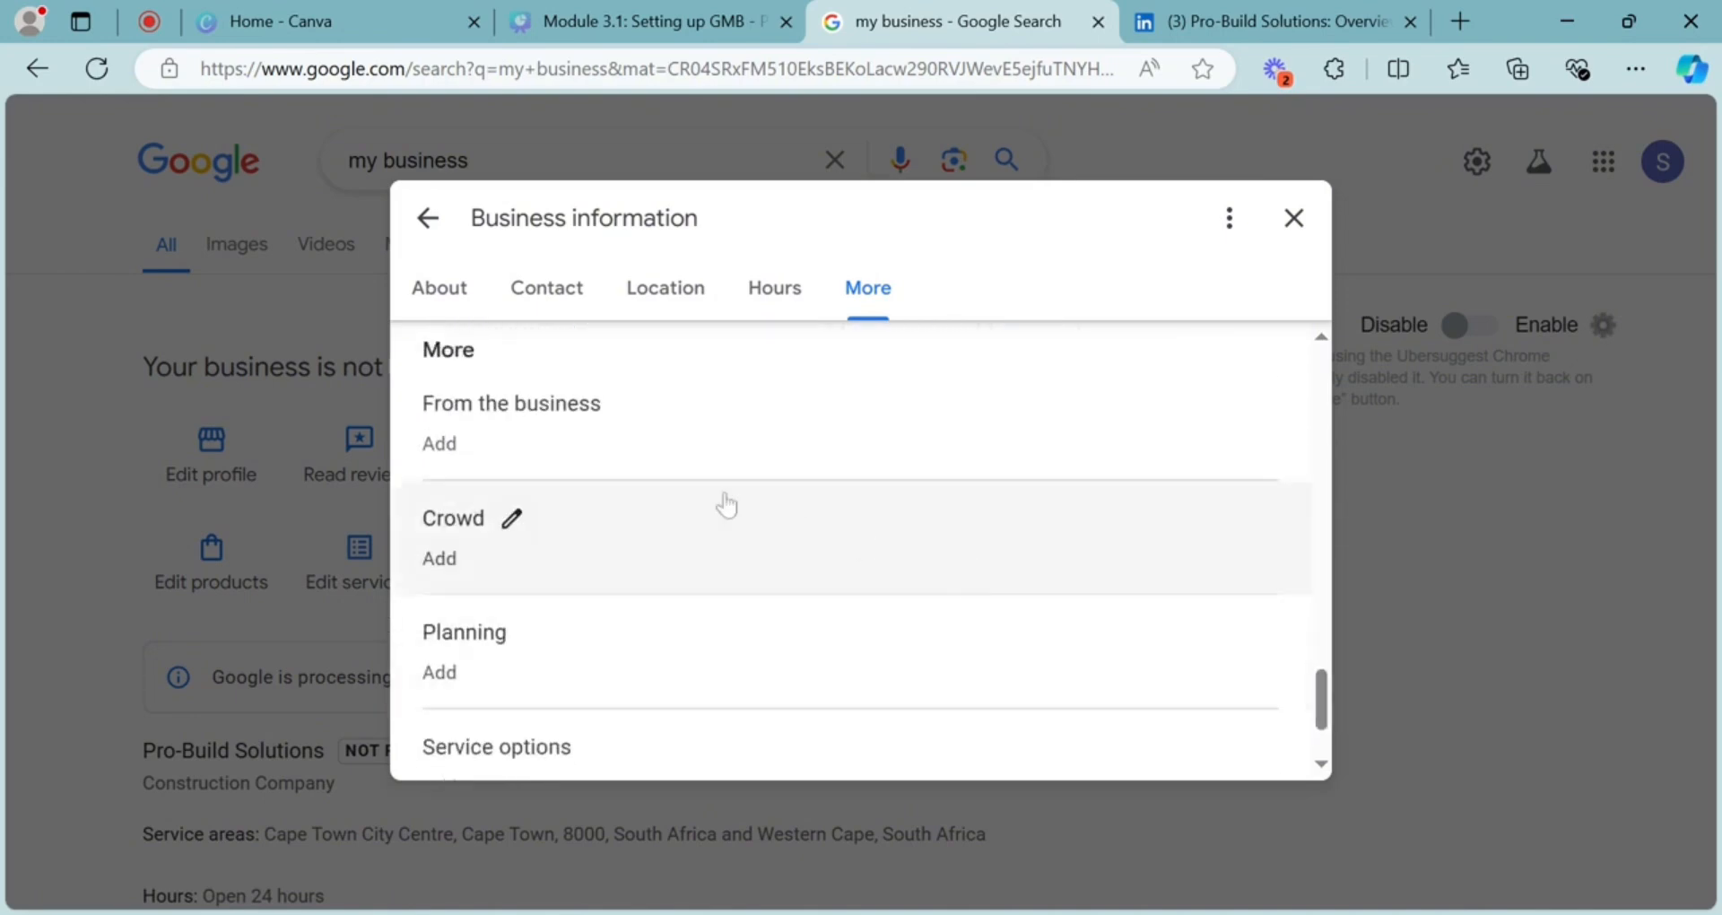
left_click(614, 428)
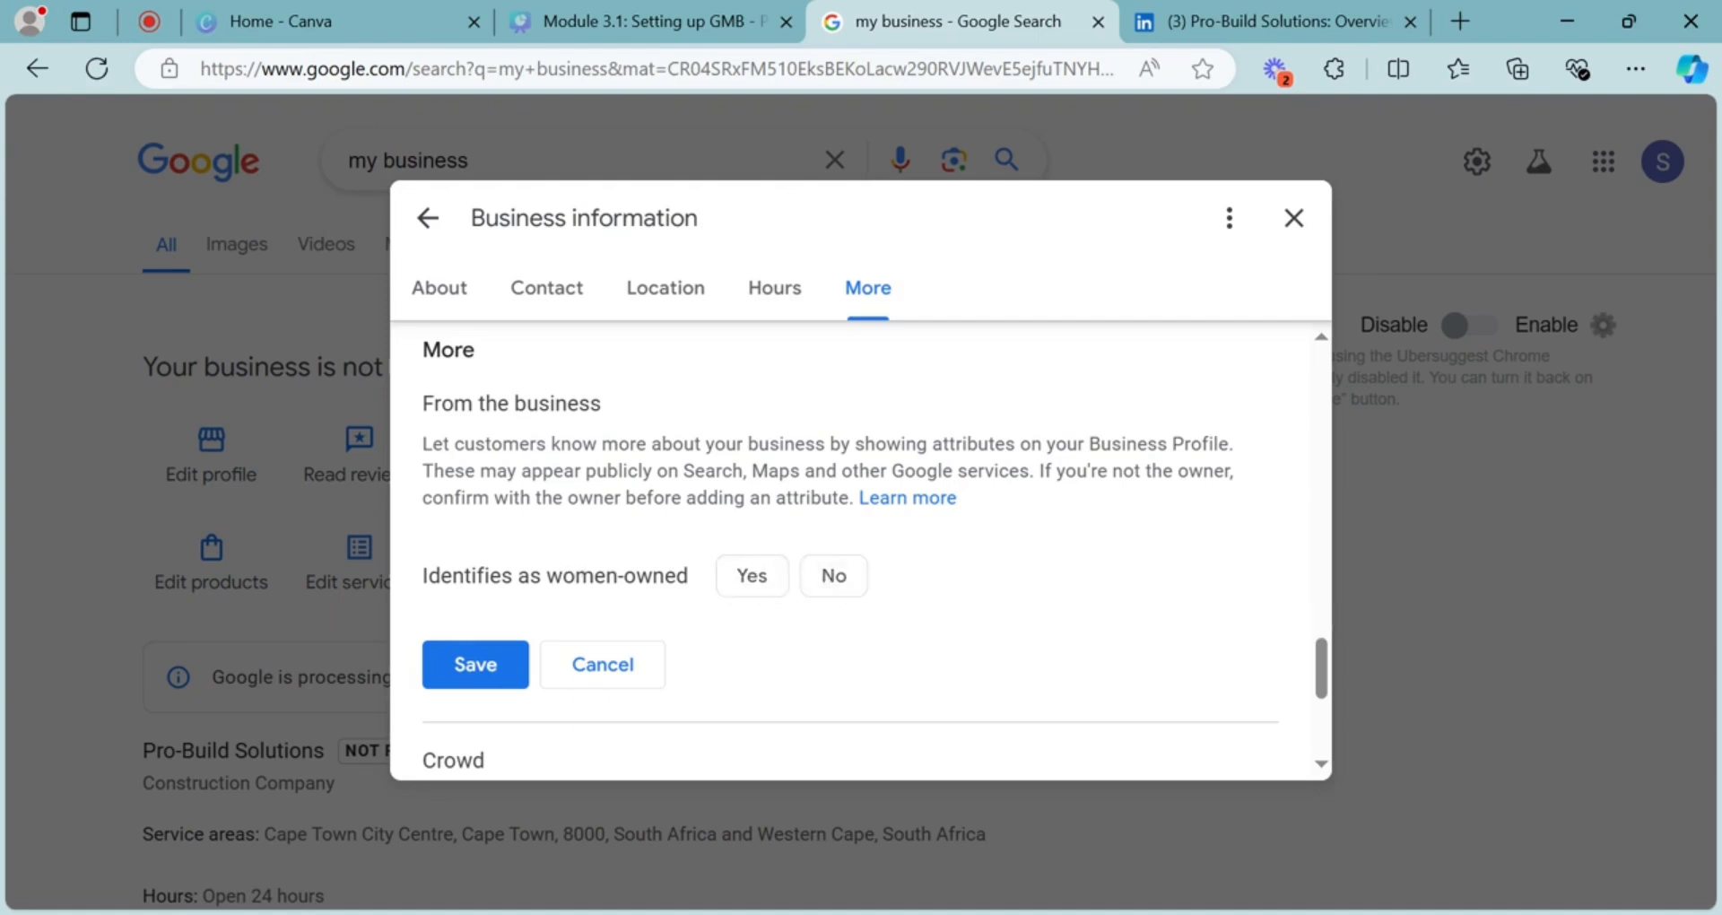
left_click(817, 570)
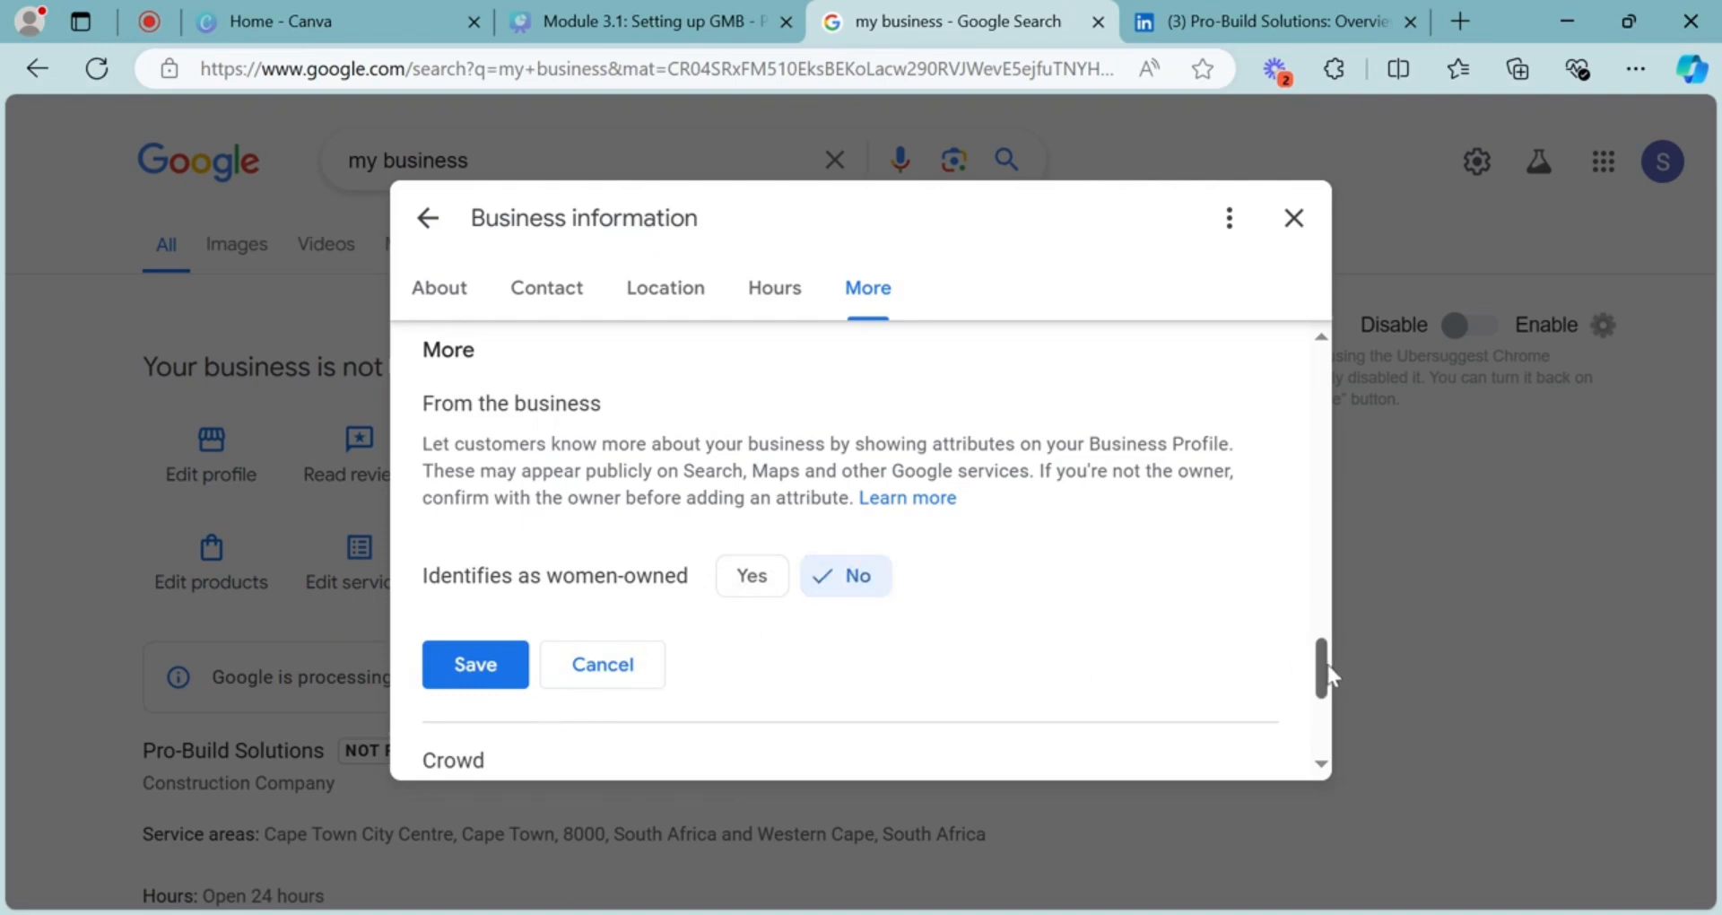
Step: Cancel the unsaved women-owned attribute edit and return from the business information to the profile overview
left_click_drag(1325, 665, 1321, 428)
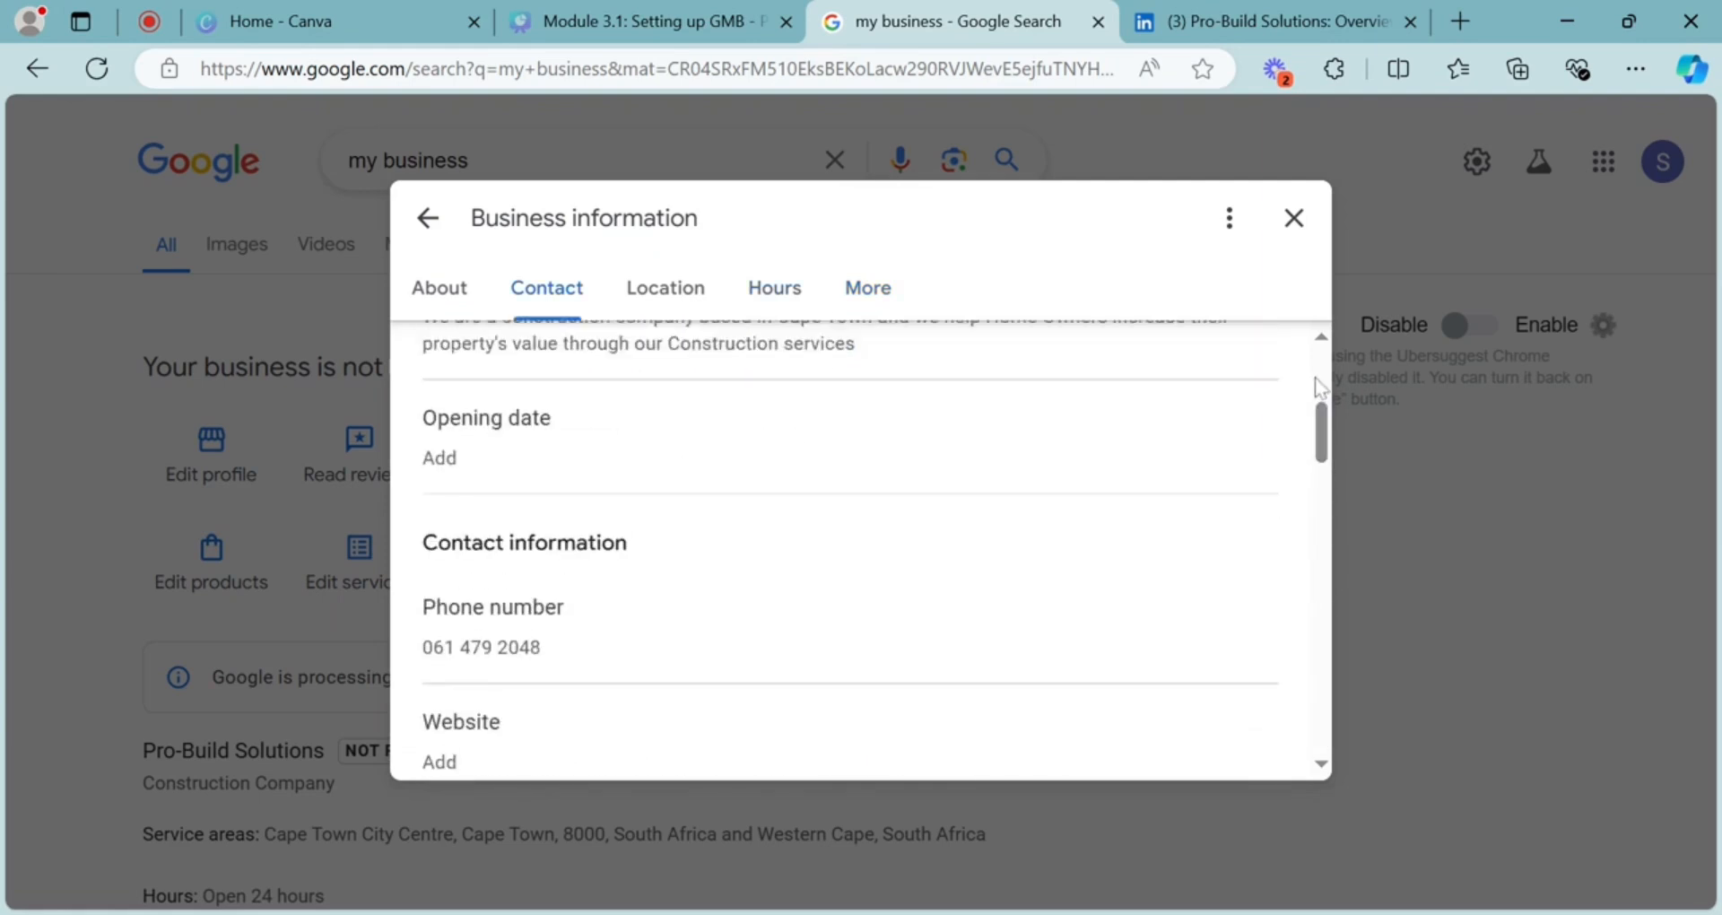
left_click(1294, 218)
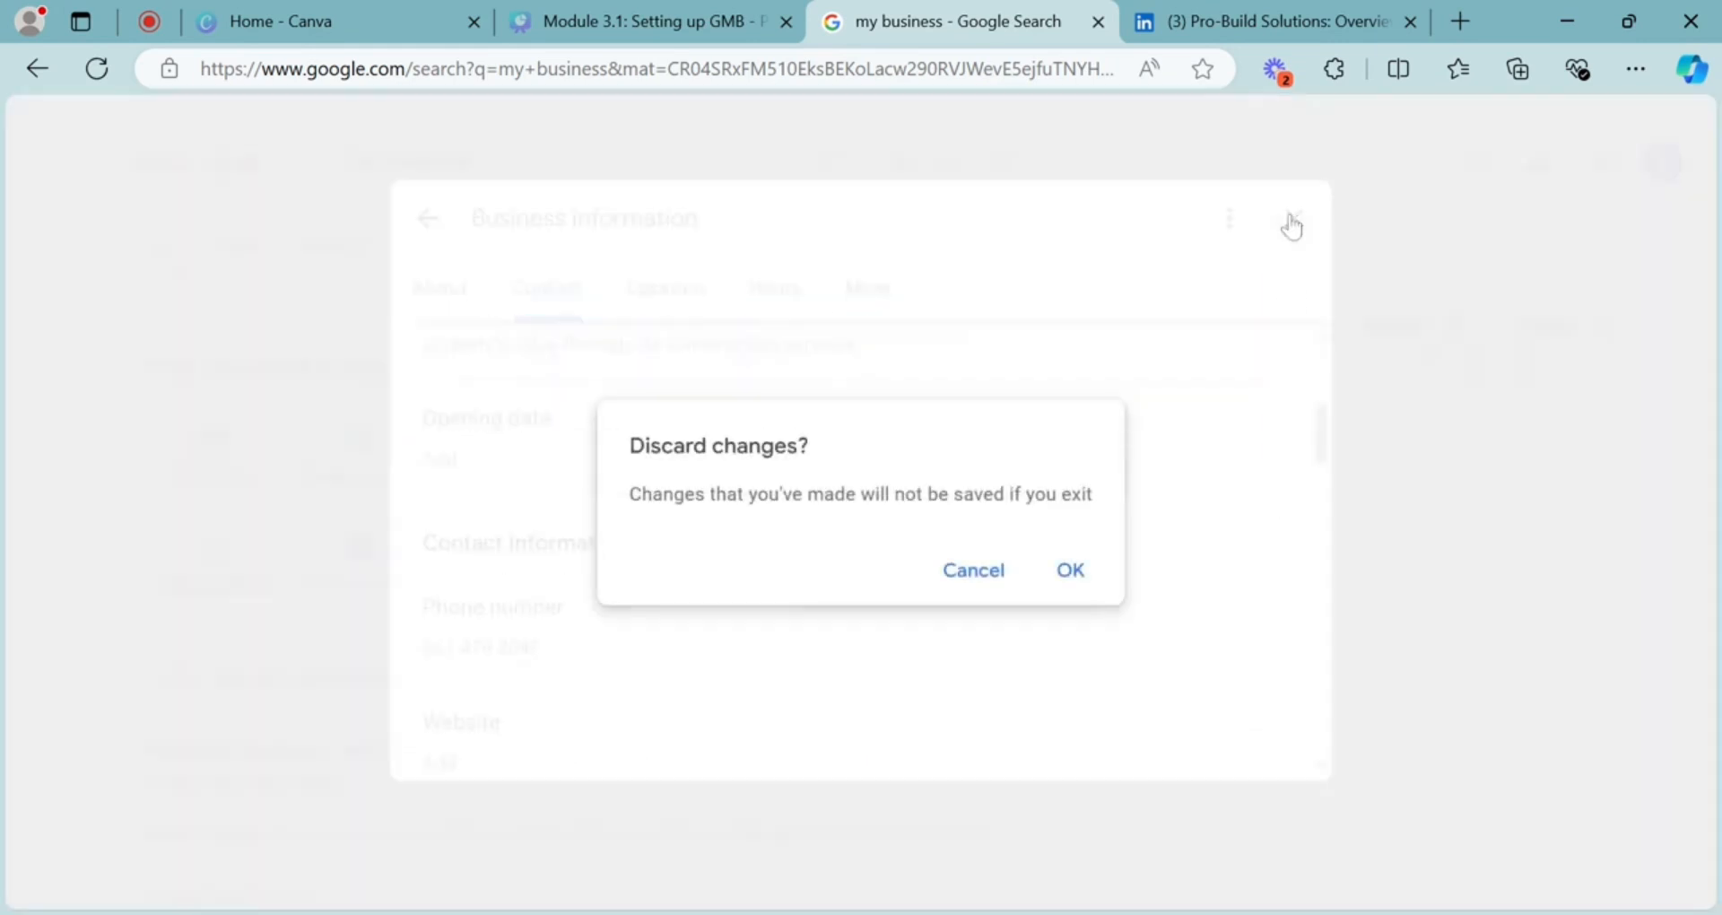
left_click(973, 569)
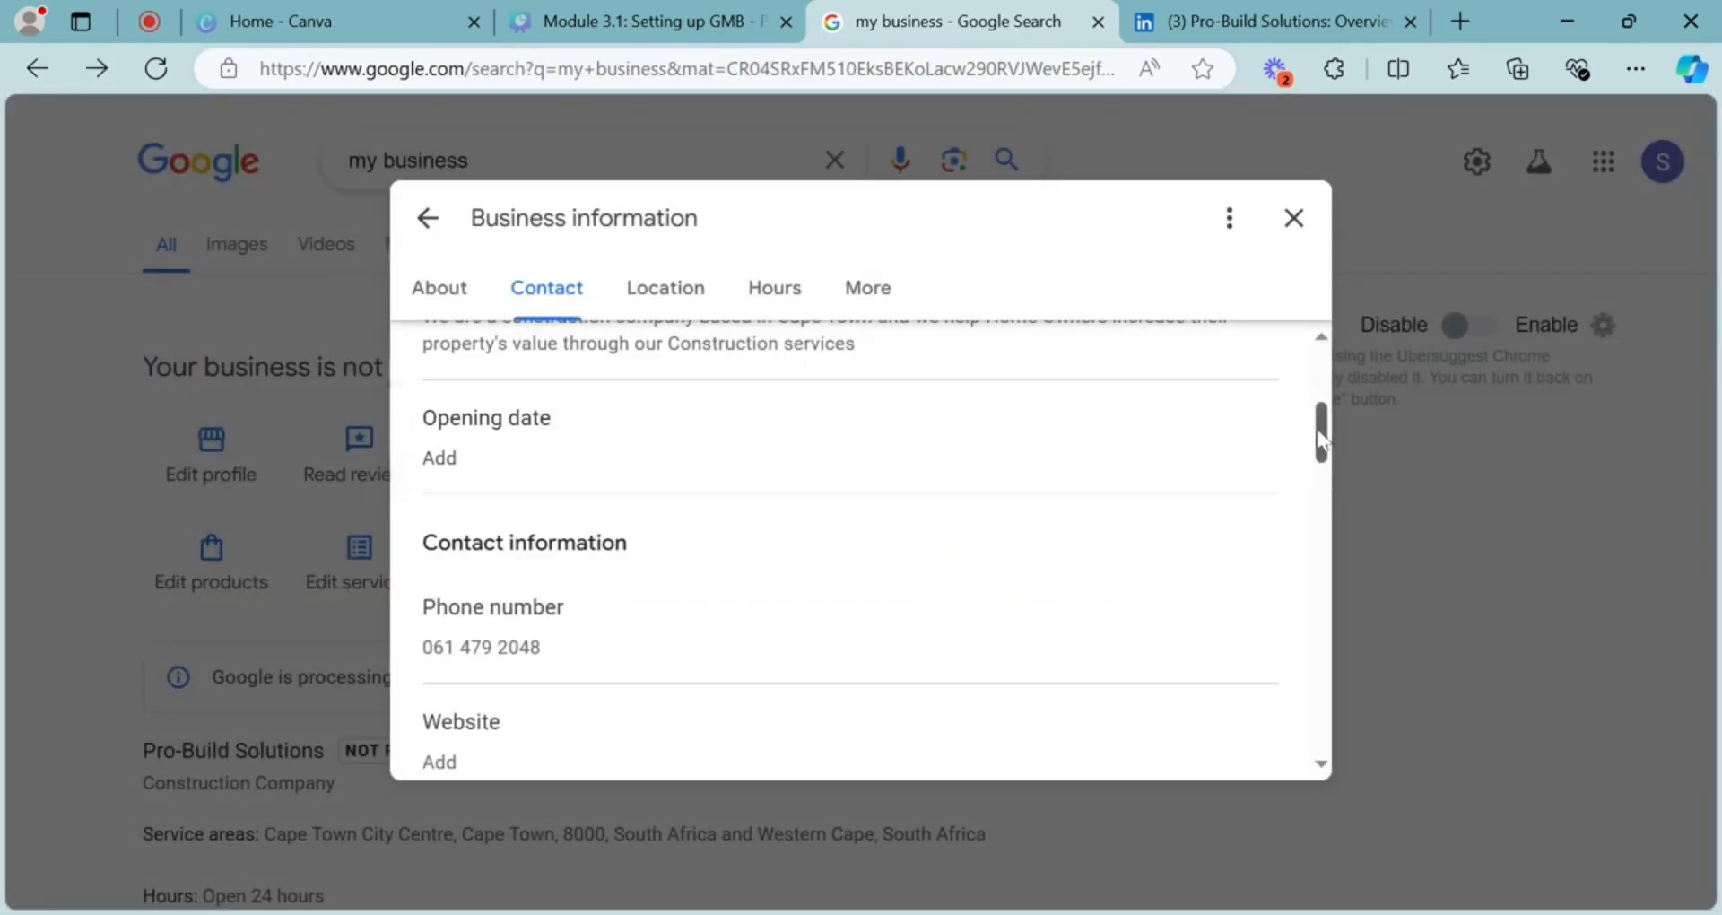
left_click_drag(1324, 431, 1333, 688)
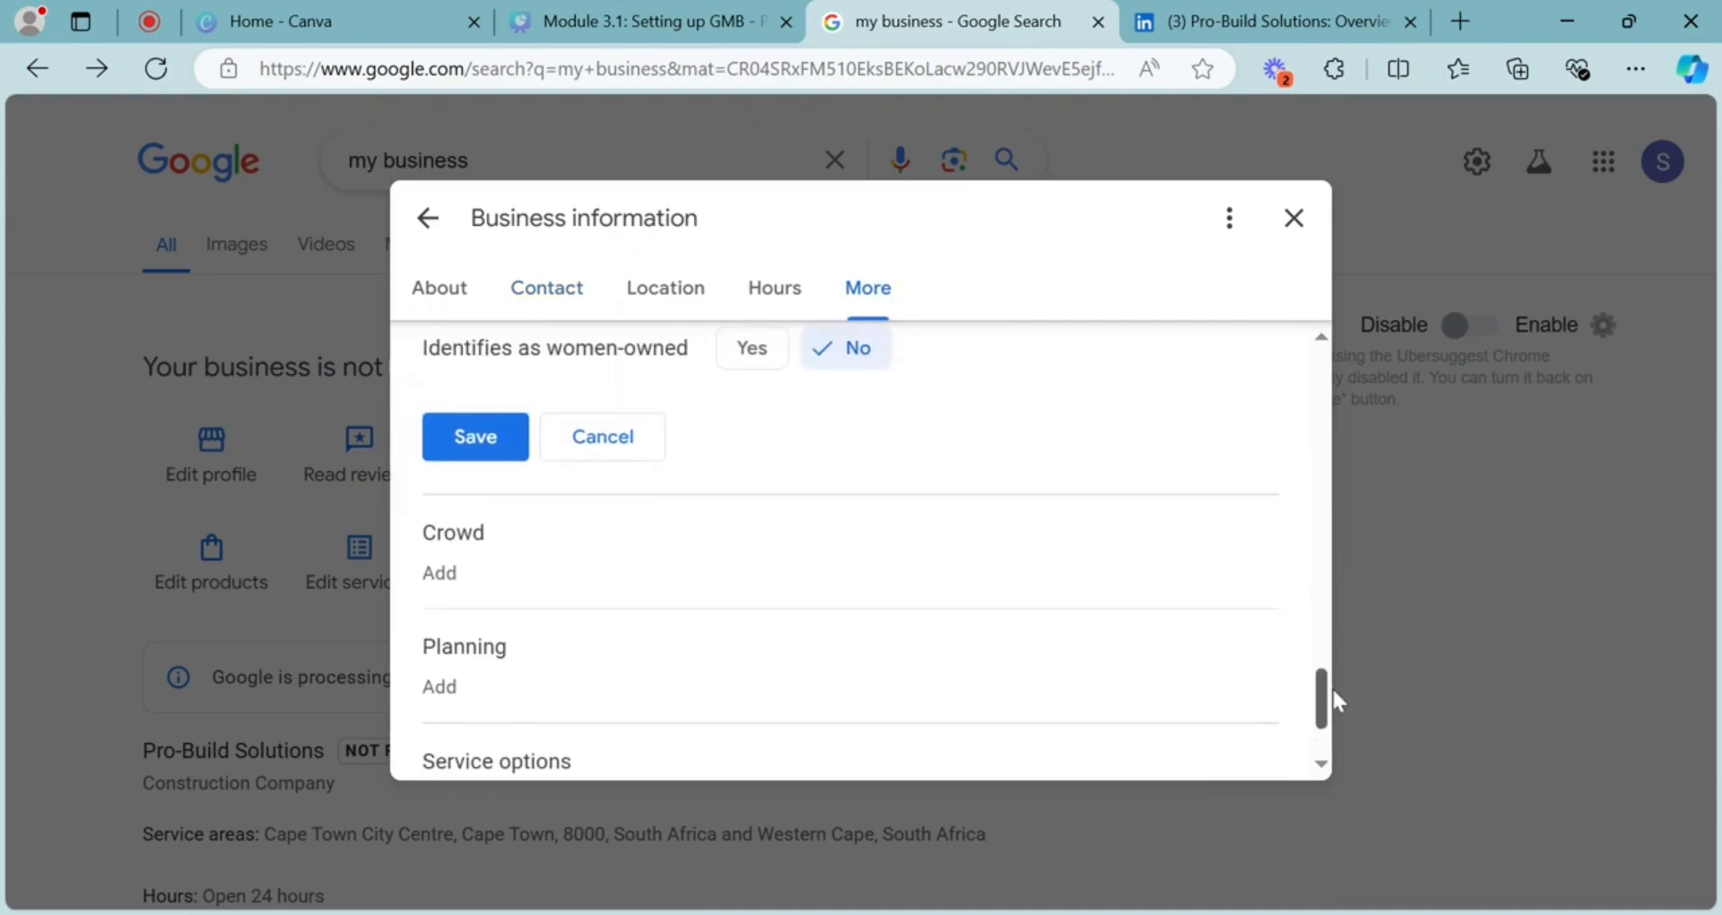
left_click(597, 459)
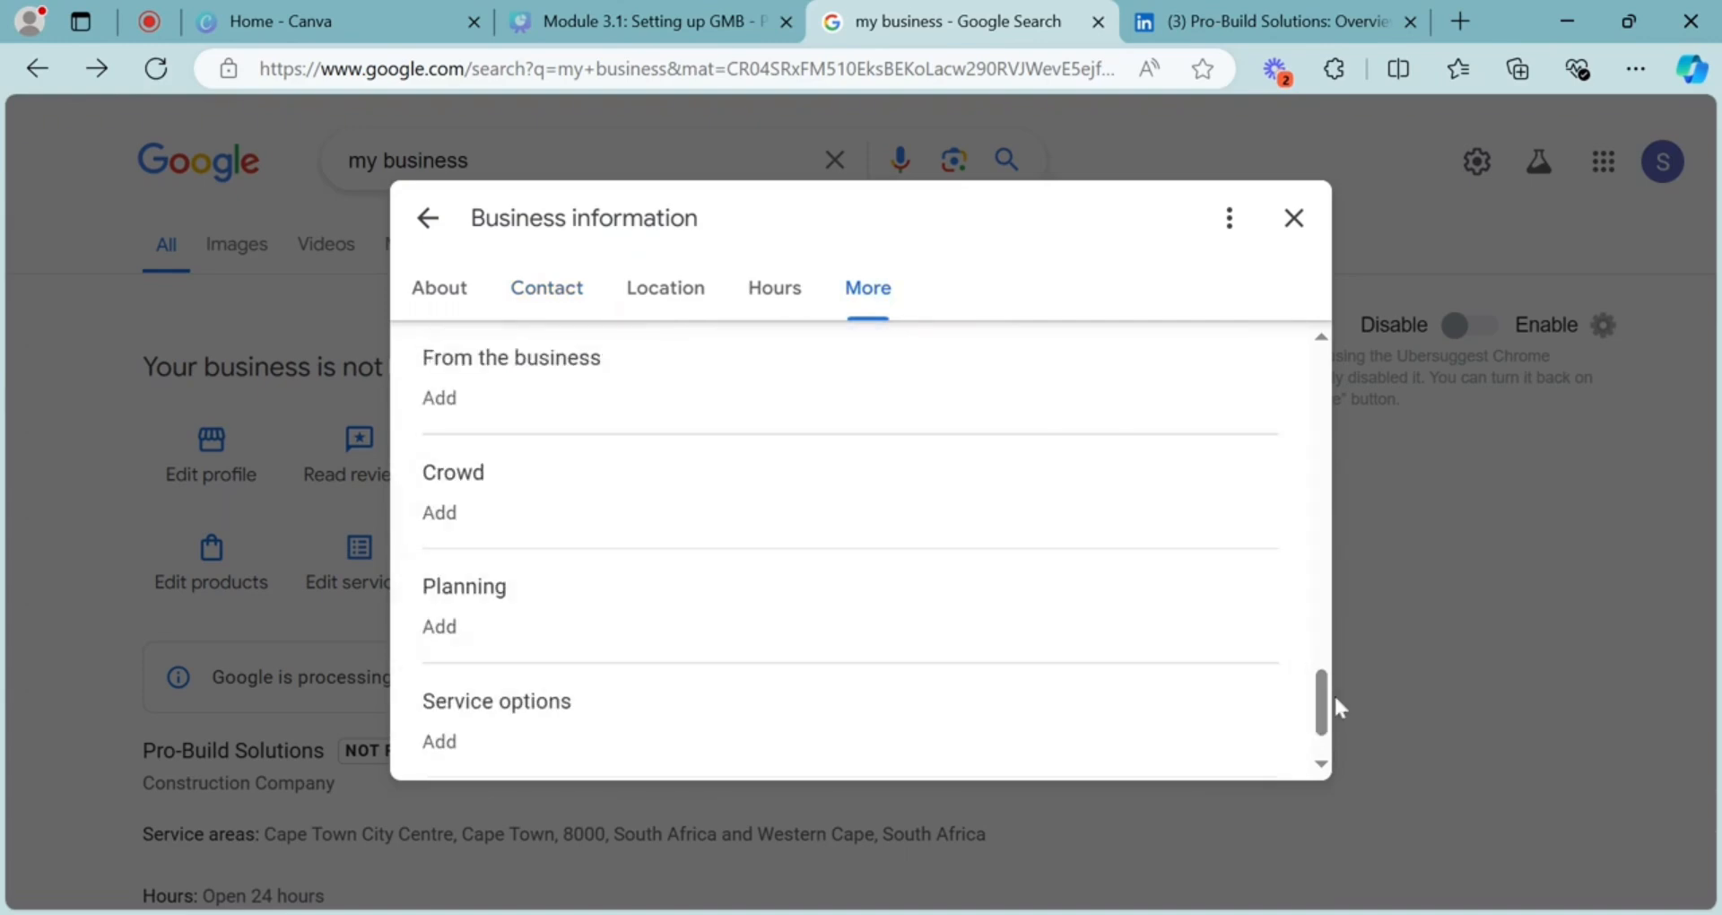
left_click_drag(1330, 704, 1312, 277)
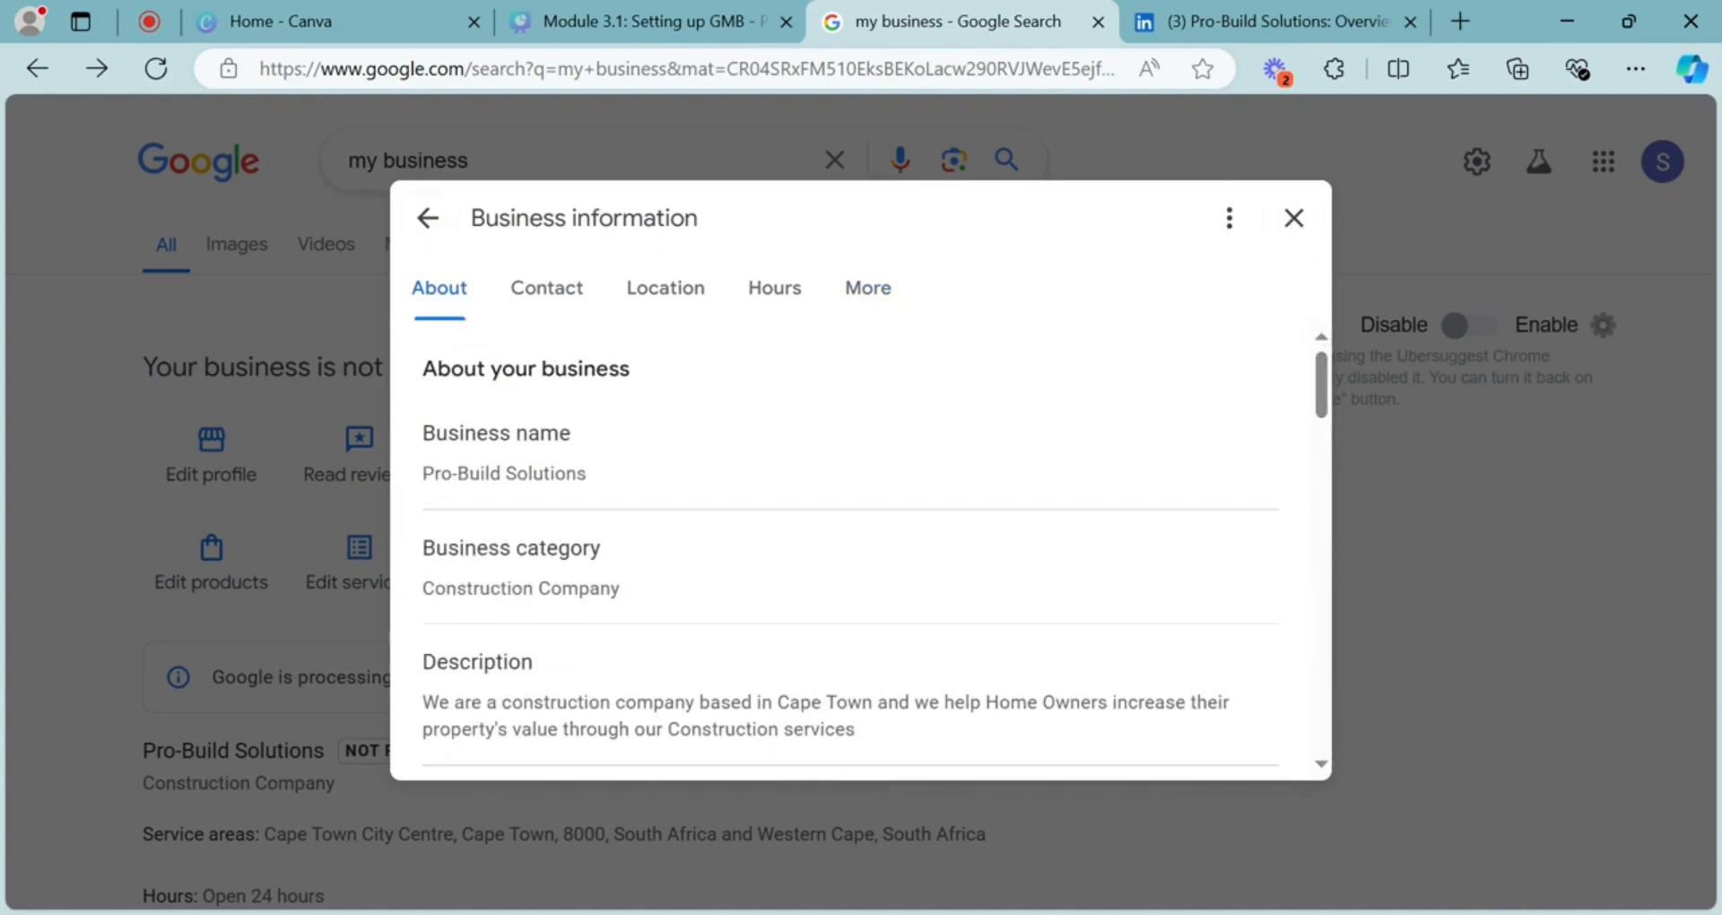
left_click(428, 219)
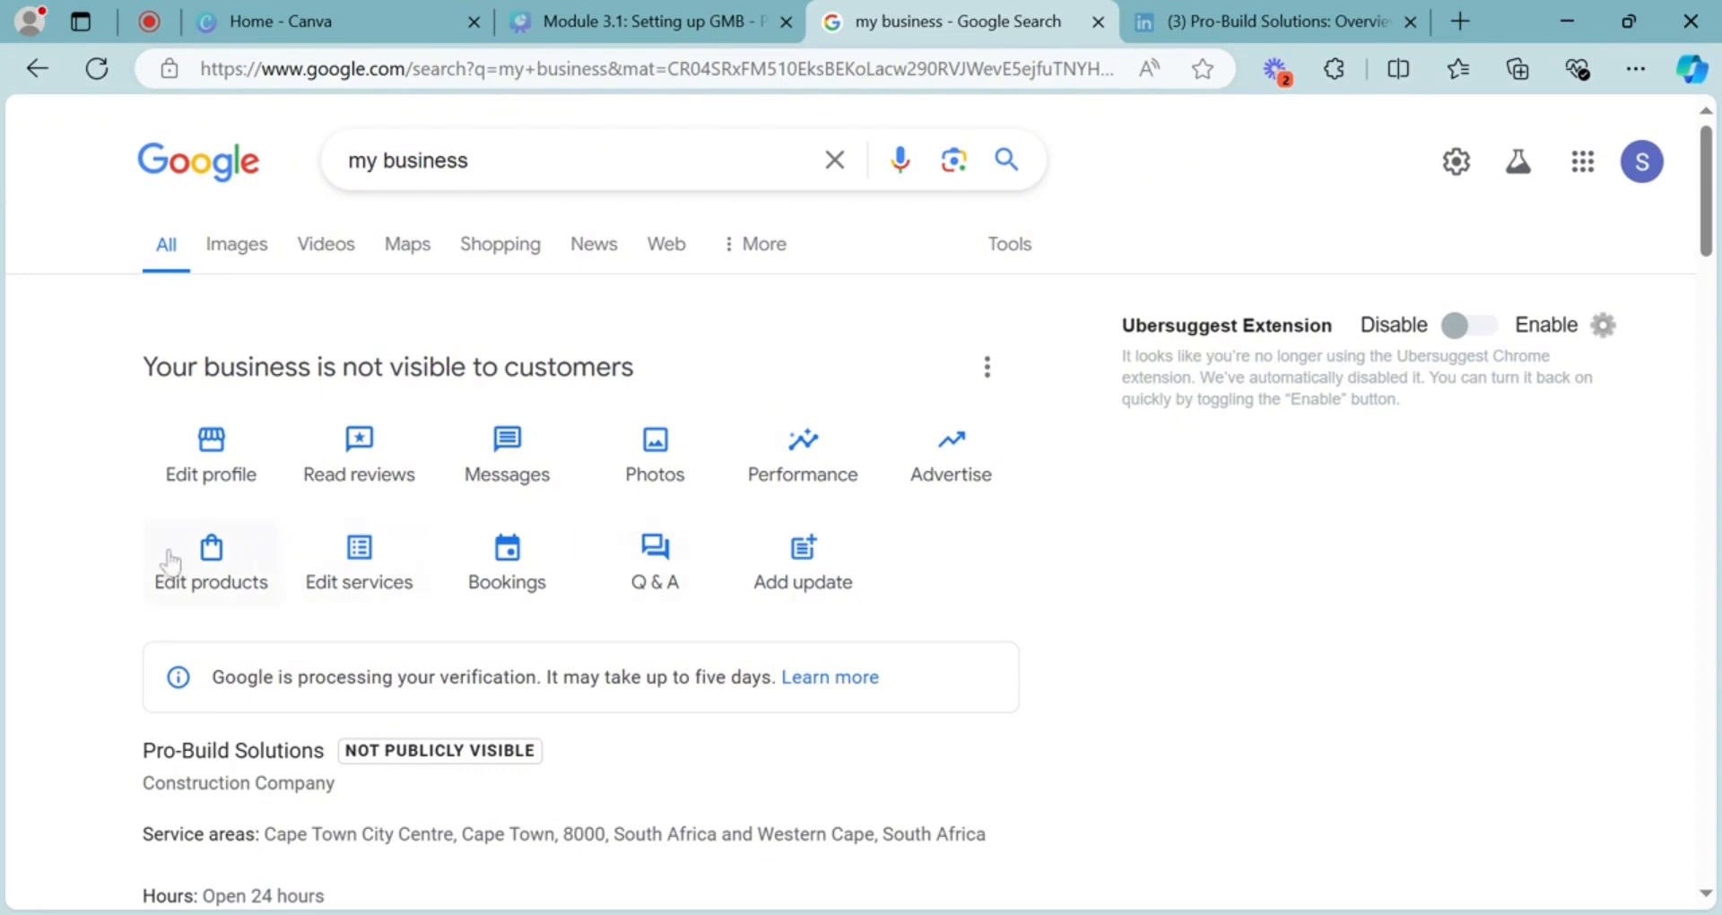
Step: Check the profile's customer reviews section, close it and switch to the Canva presentation "Module 3.1: Setting up GMB"
left_click(351, 446)
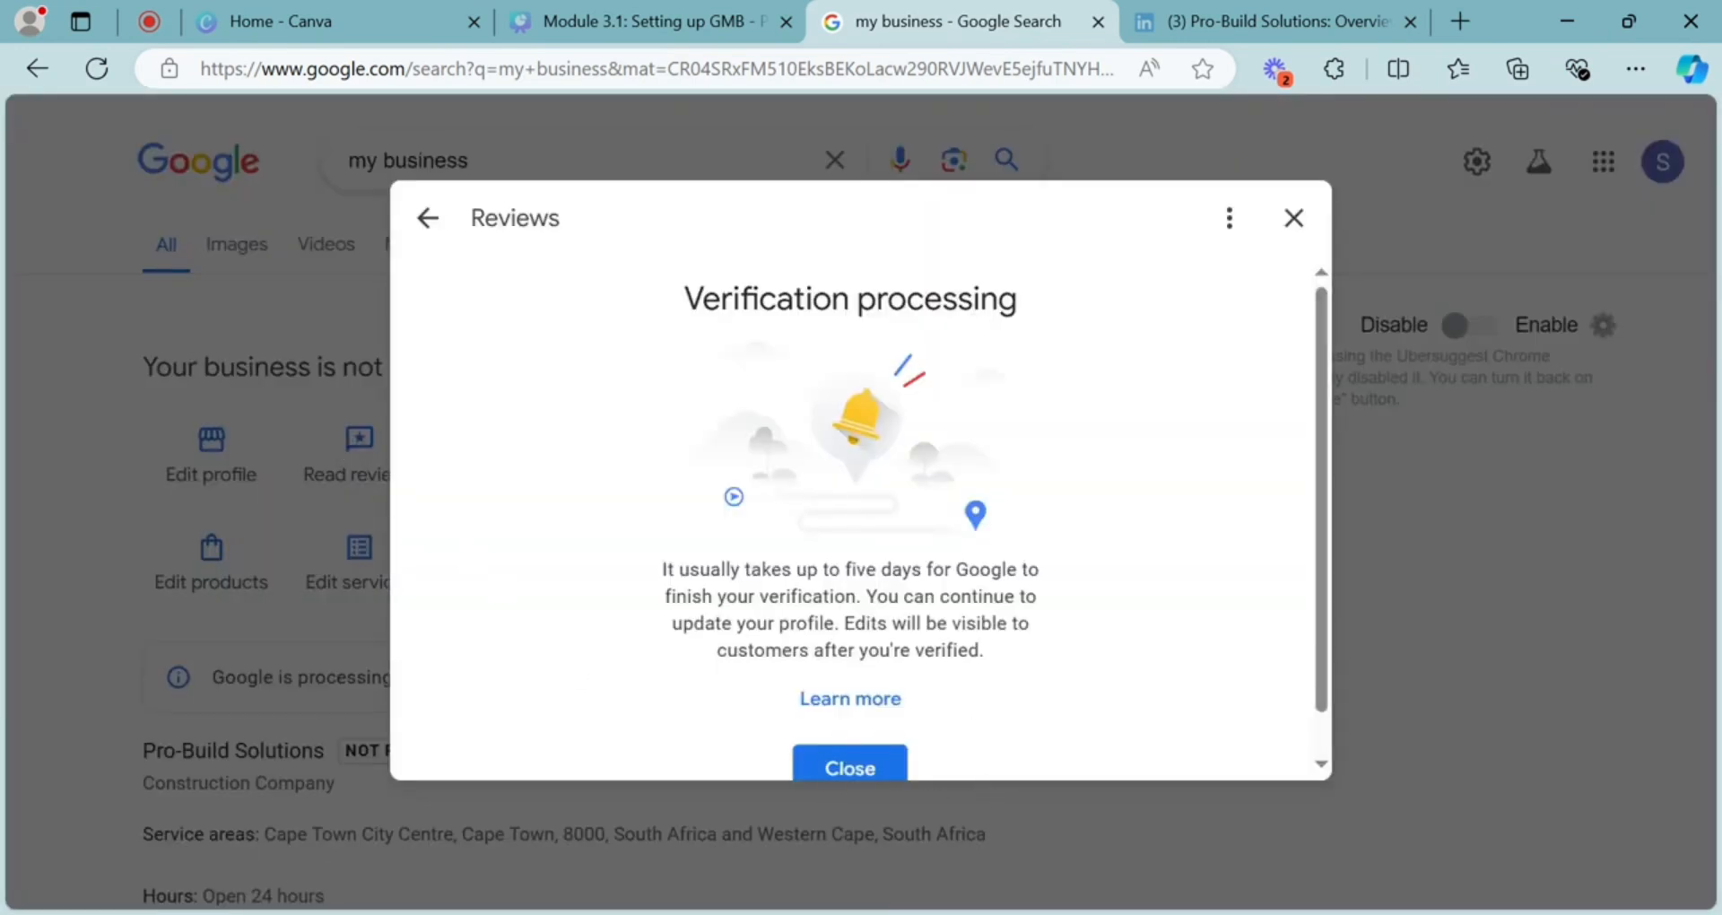
left_click(1294, 220)
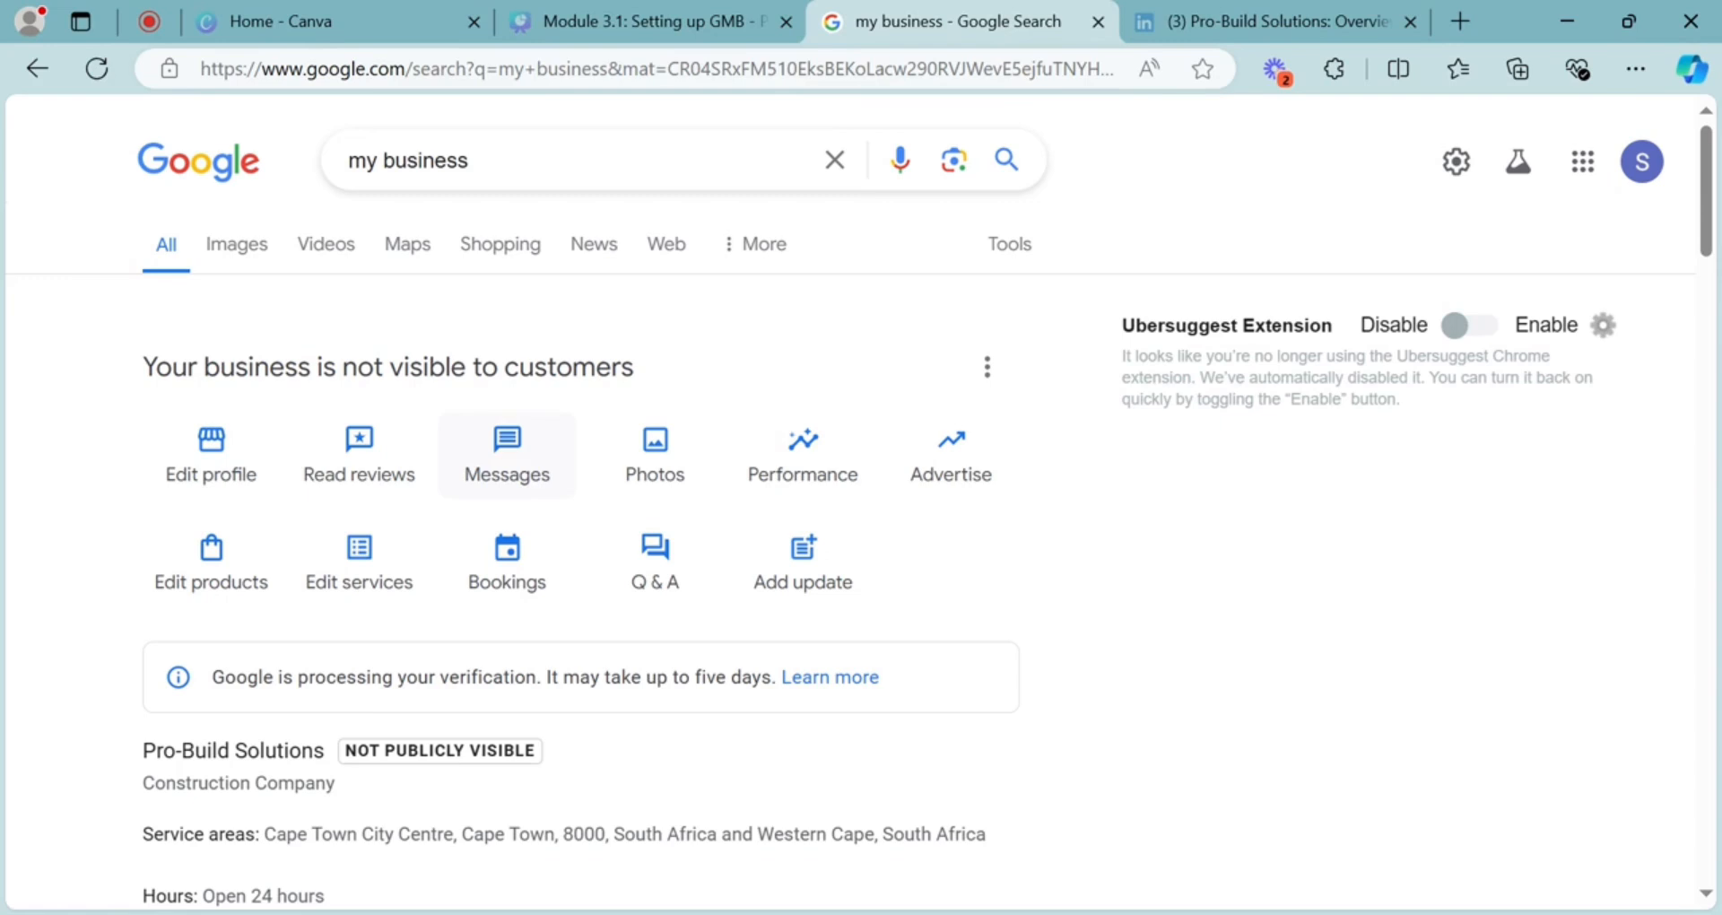
left_click(576, 11)
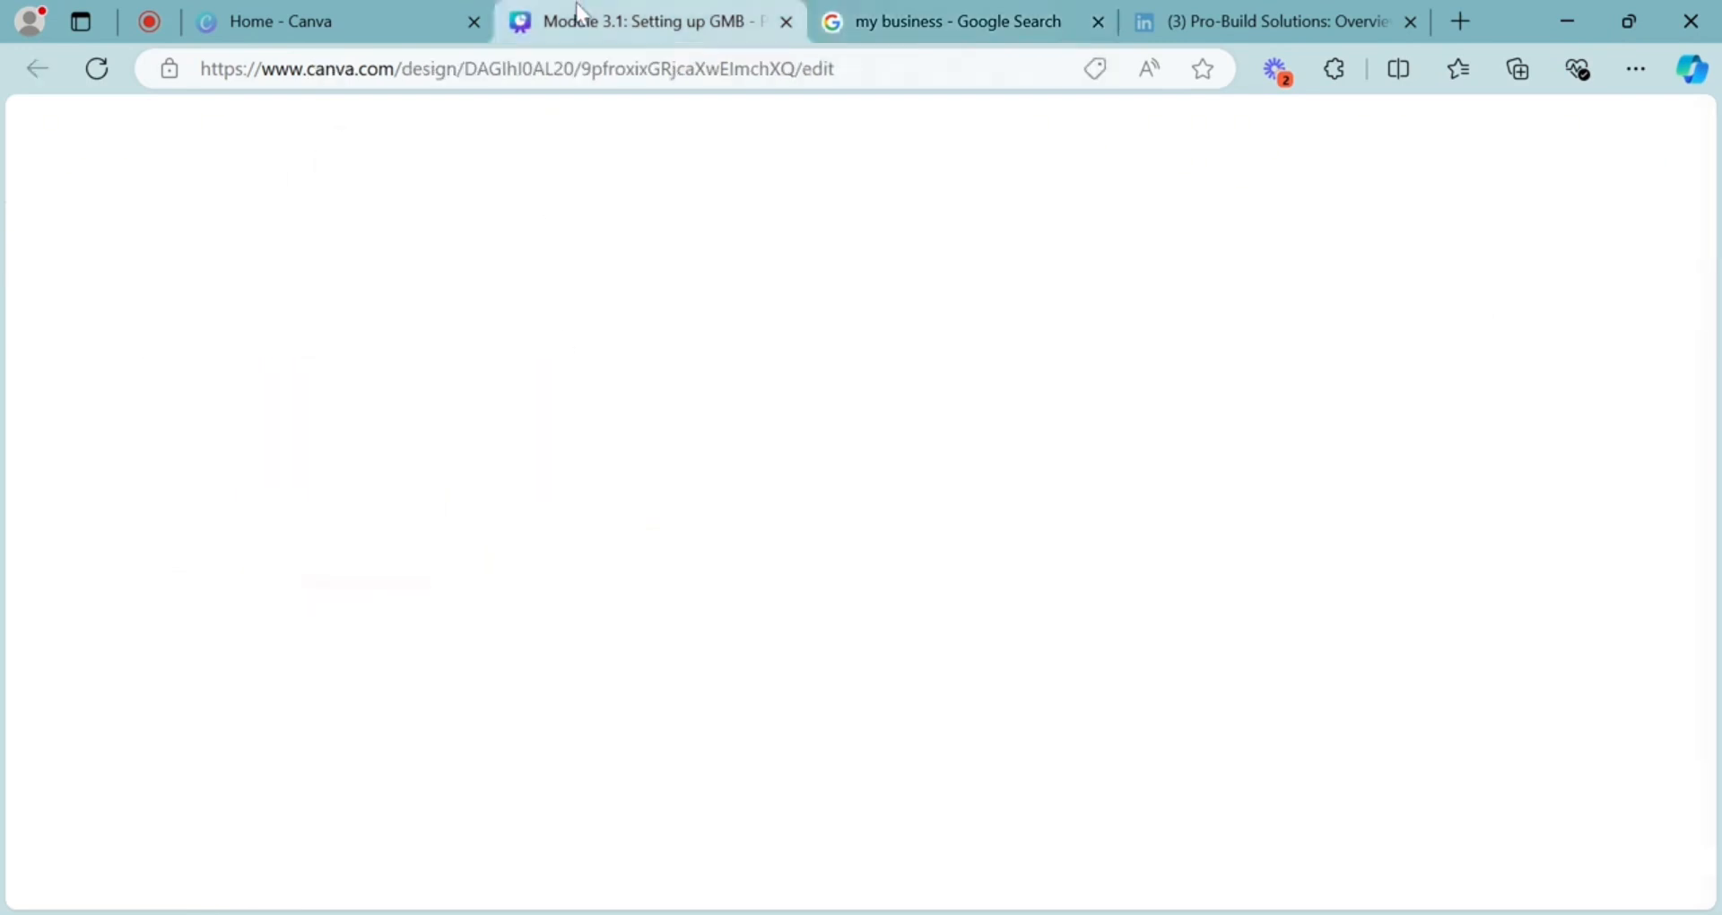